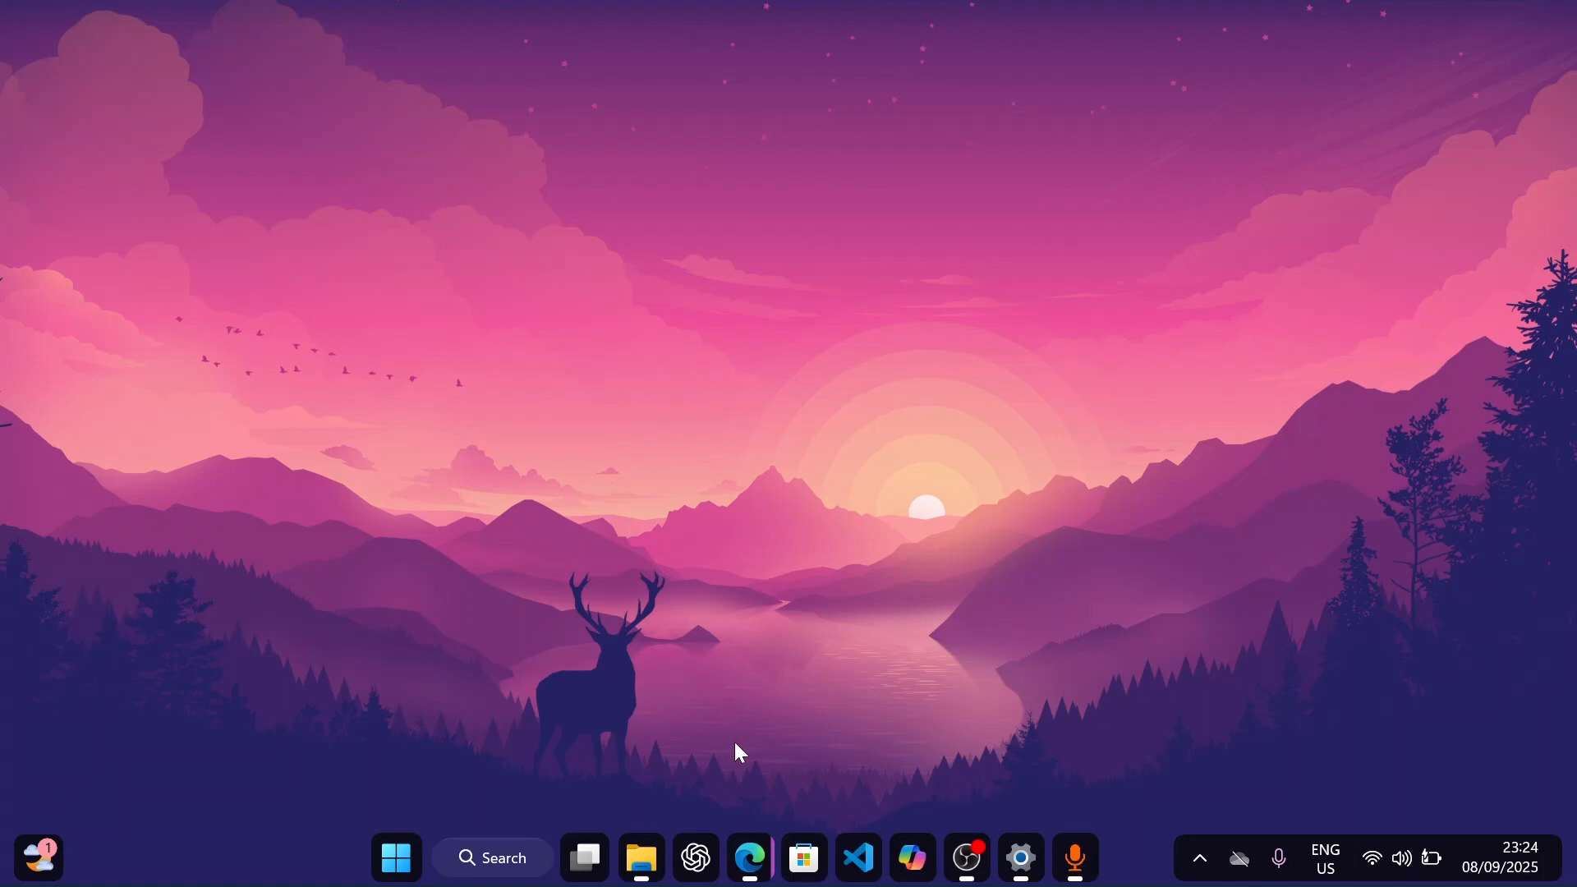
# Step: Switch to the Edge window with the Bing results, maximize it, and search for "download android studio"
pyautogui.moveTo(744, 855)
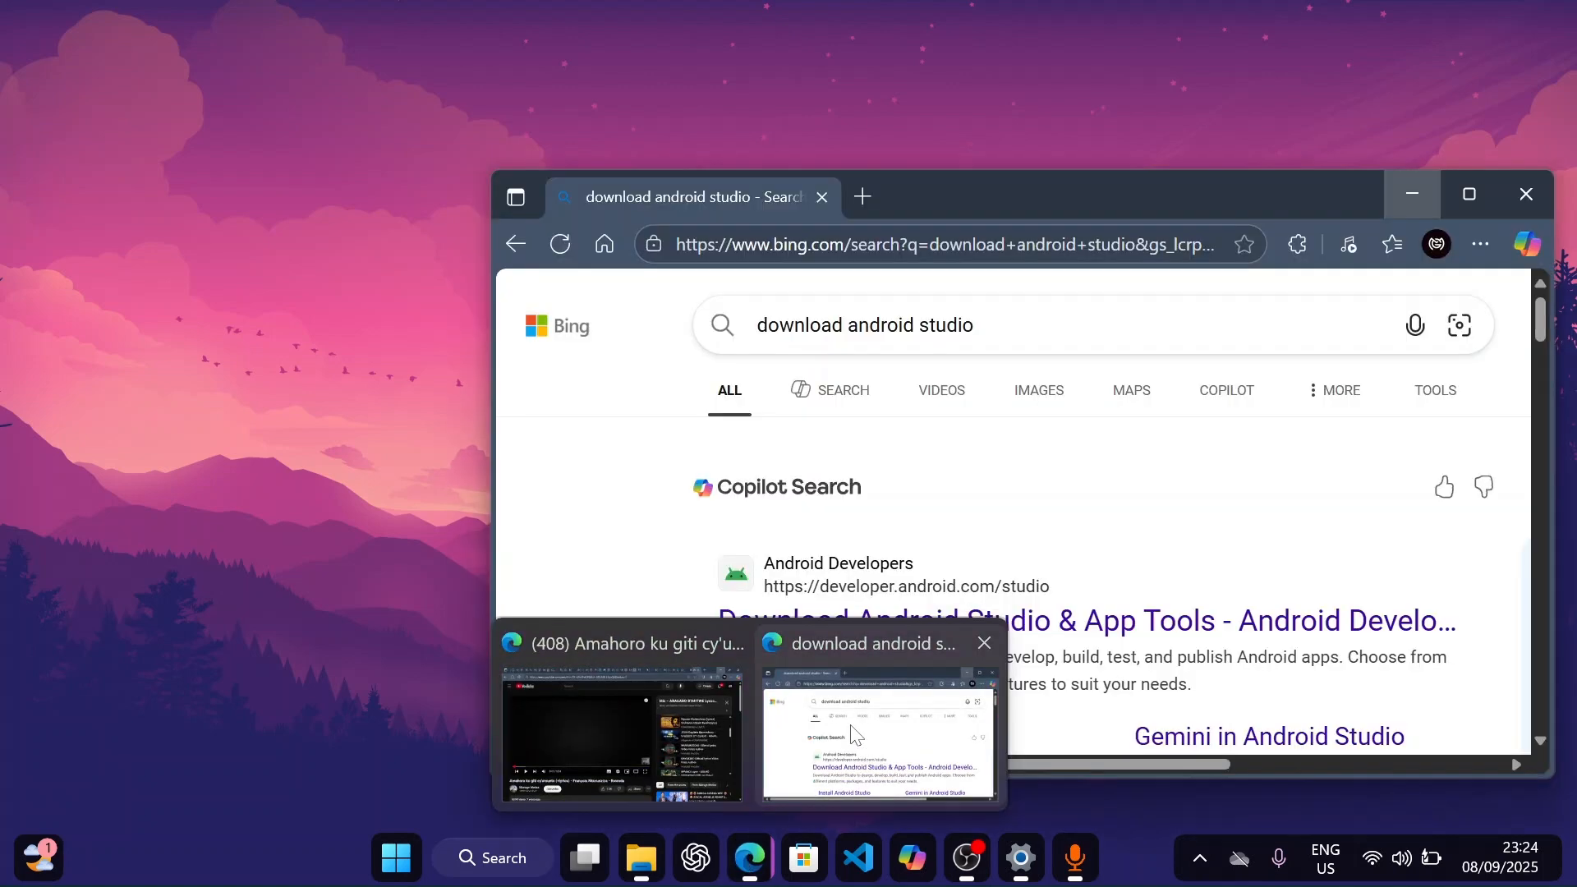
pyautogui.click(813, 789)
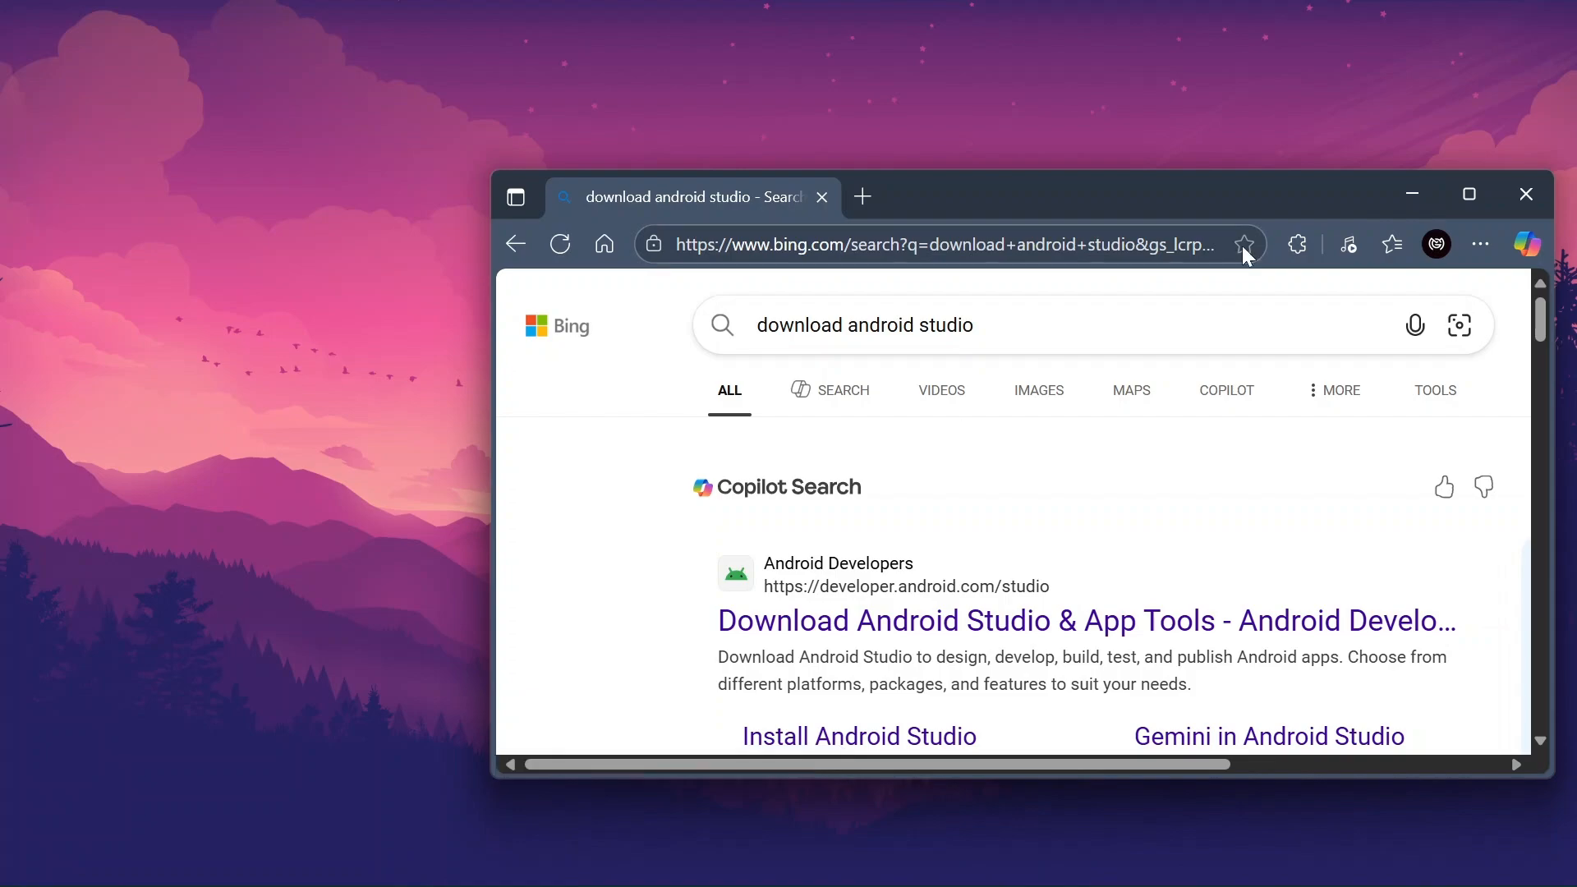
pyautogui.click(1470, 194)
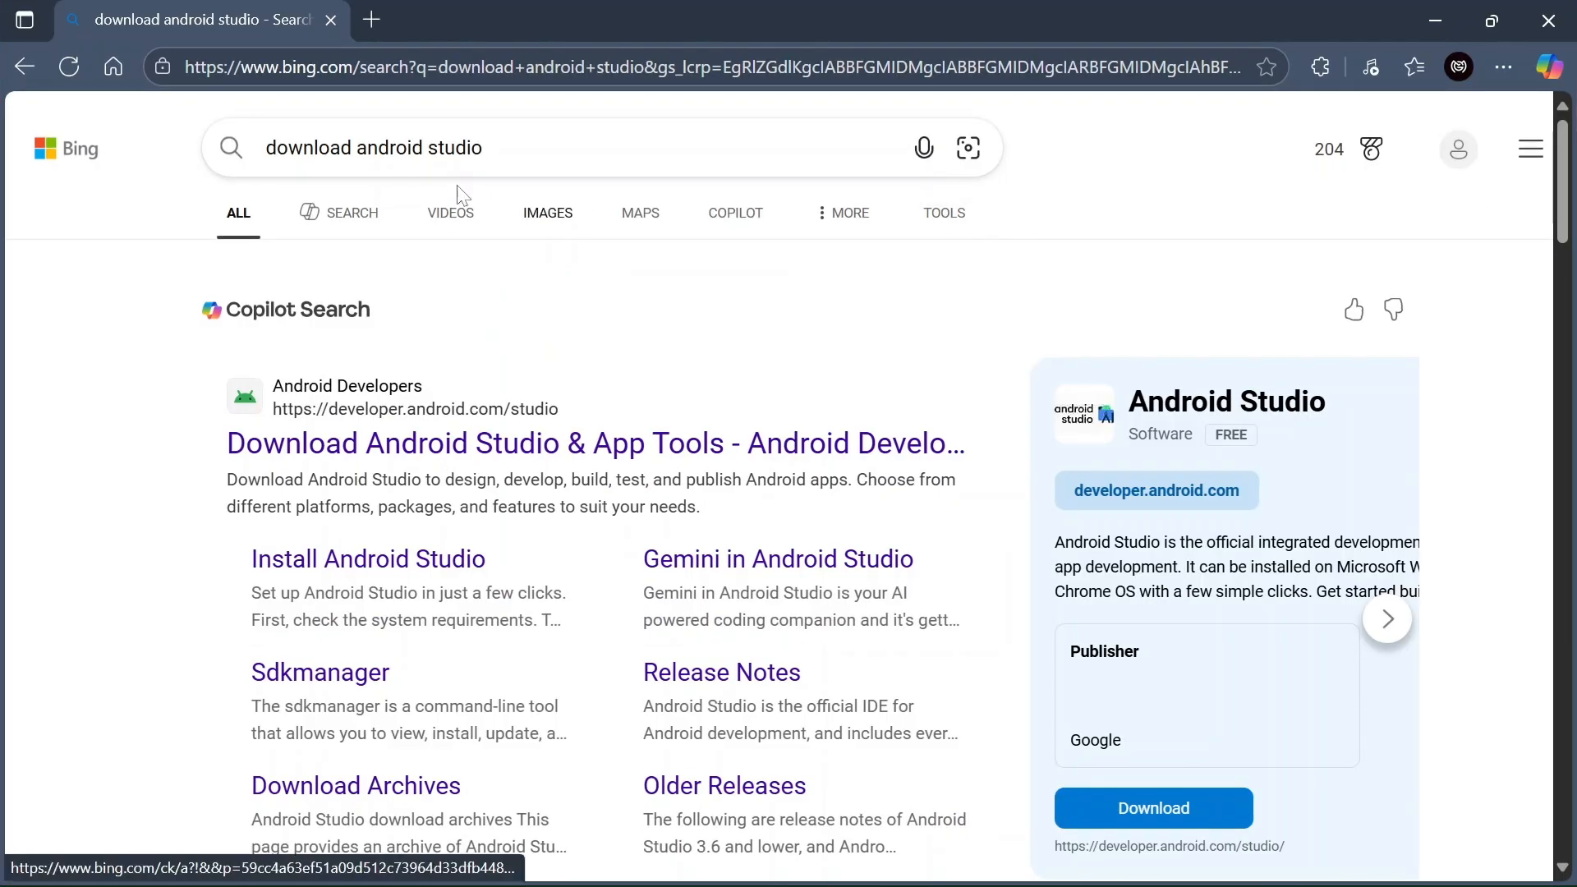
pyautogui.tripleClick(454, 148)
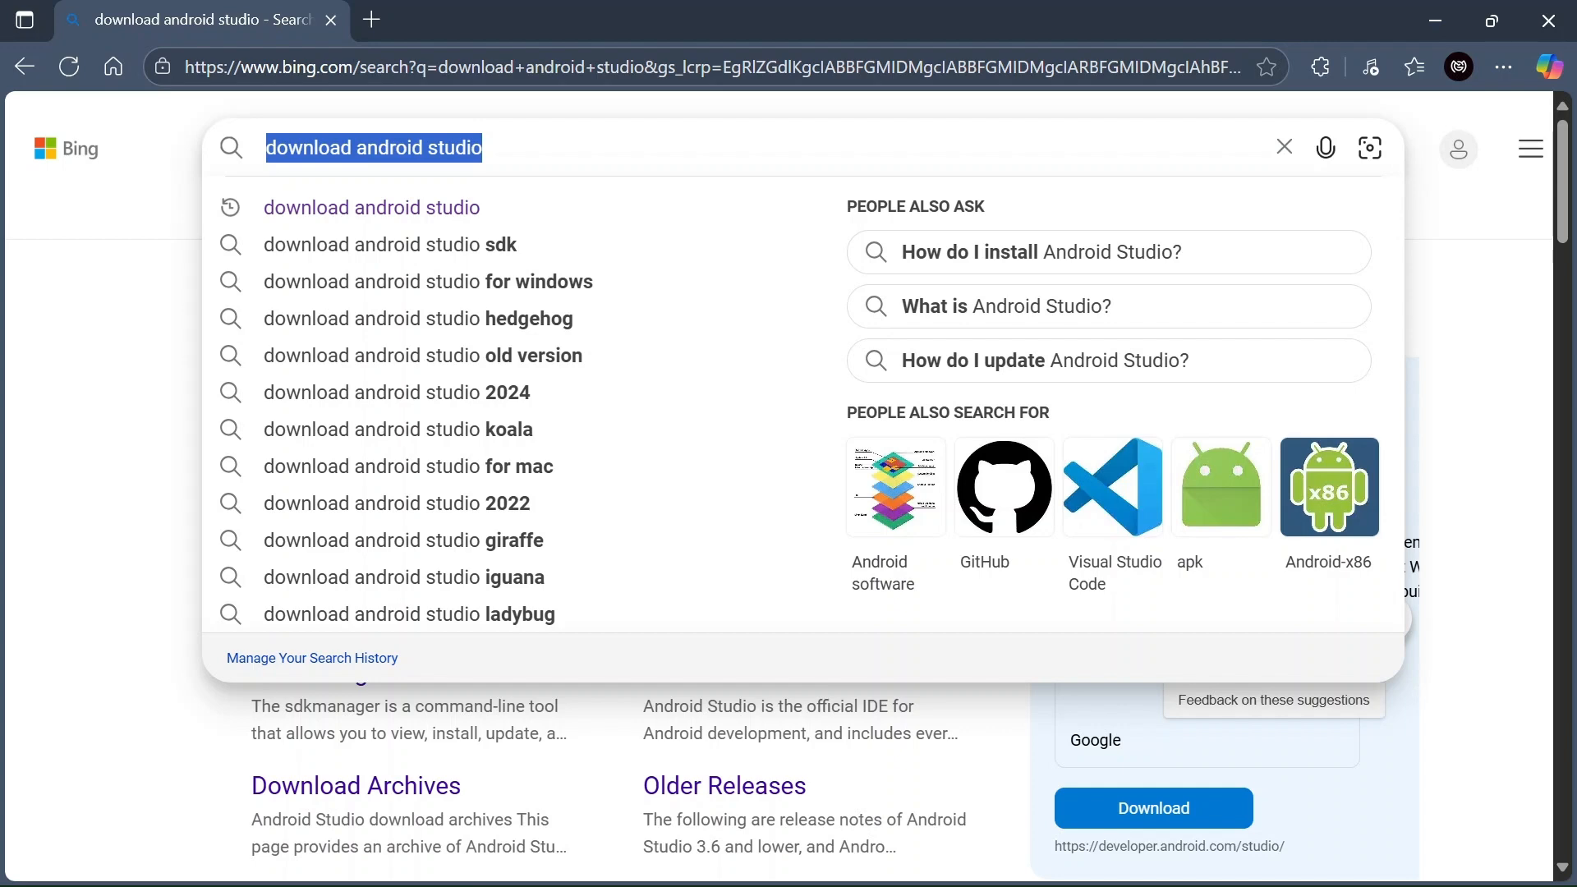
pyautogui.write('dow')
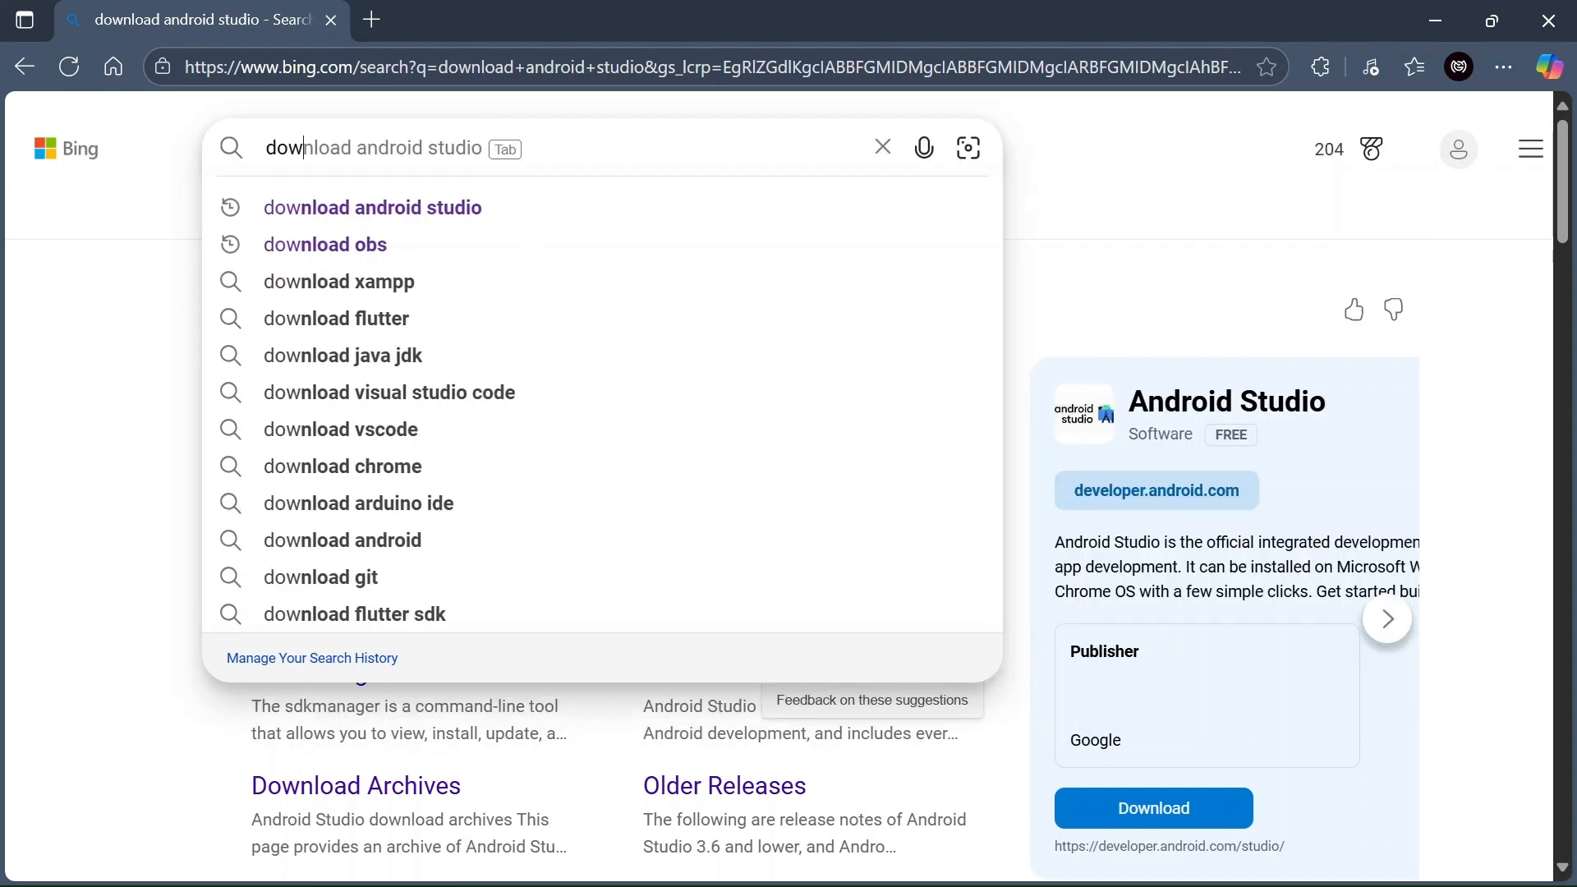
pyautogui.press('Tab')
pyautogui.press('Return')
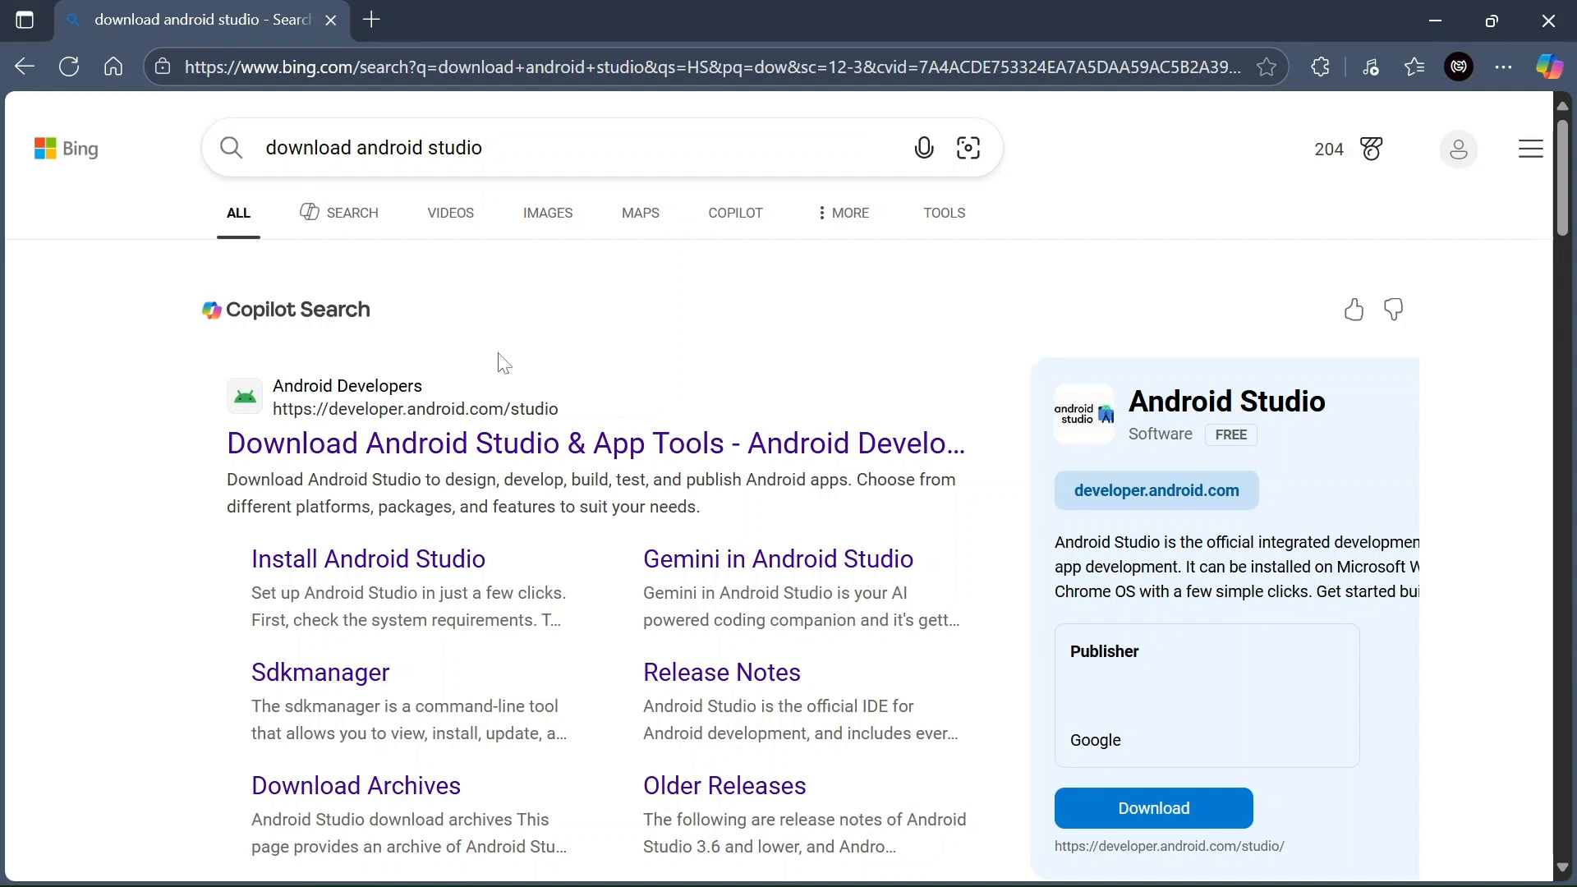
# Step: Open the Android Developers download result and request the Android Studio Narwhal 3 Feature Drop download
pyautogui.click(466, 450)
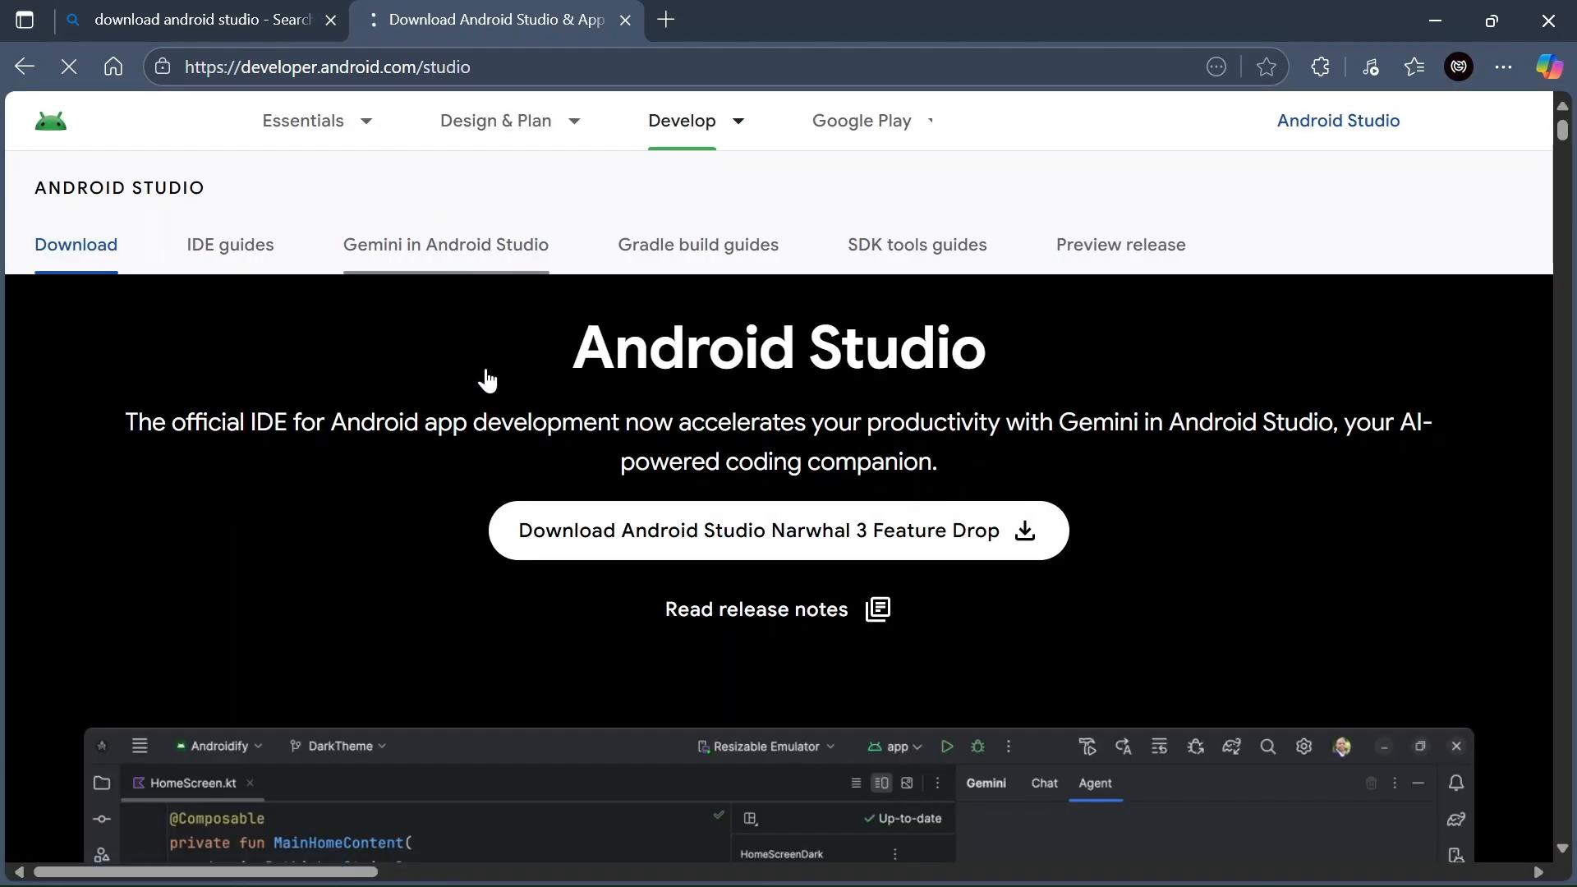
pyautogui.scroll(-2, 485, 376)
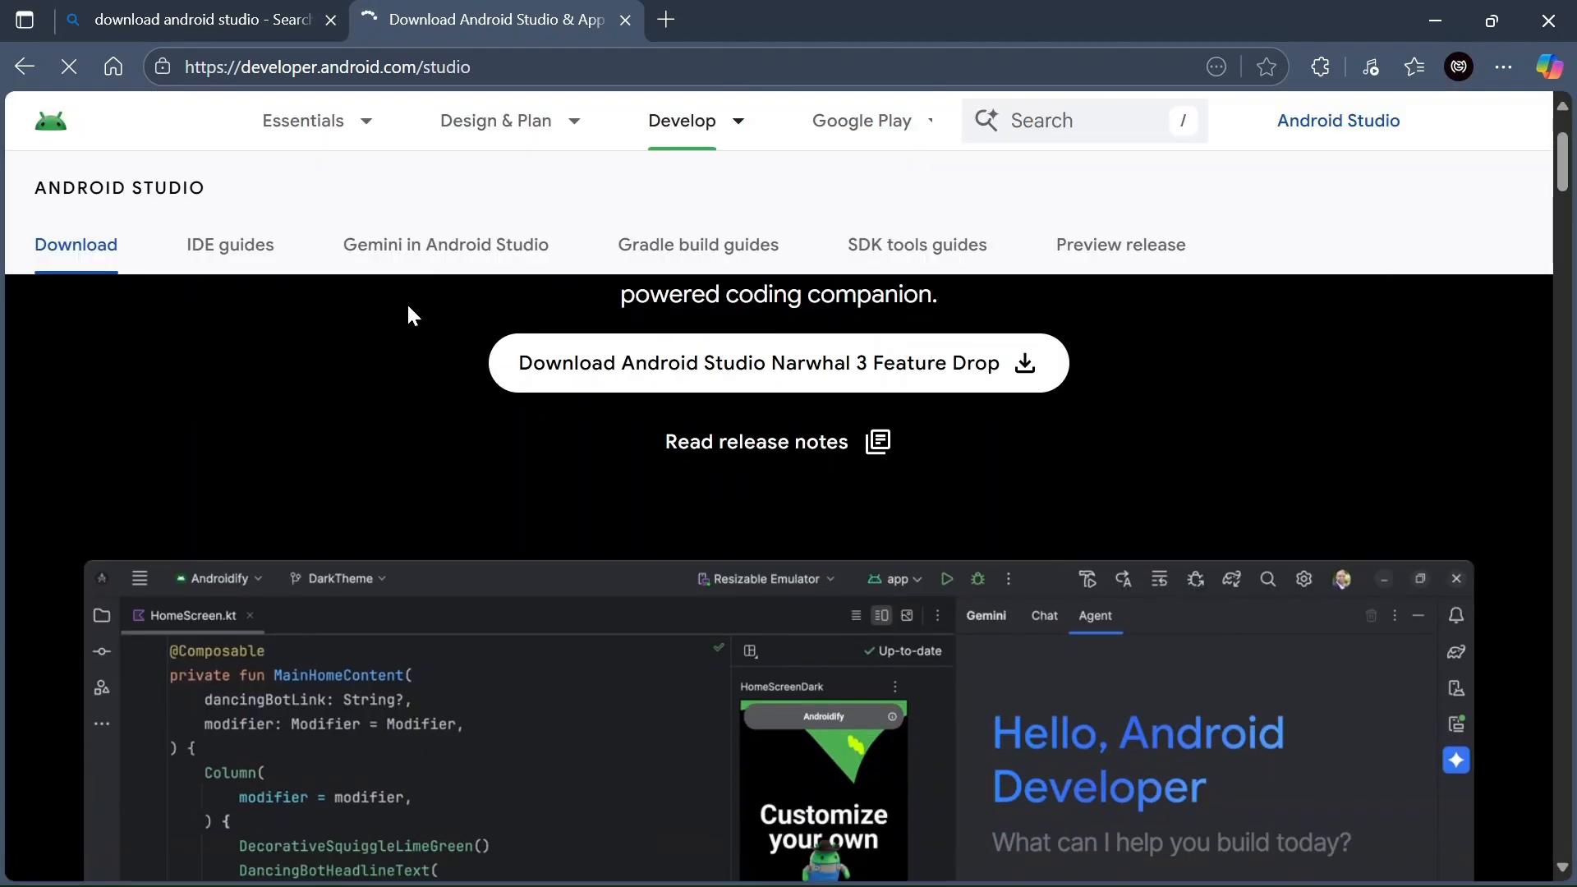
pyautogui.scroll(2, 398, 323)
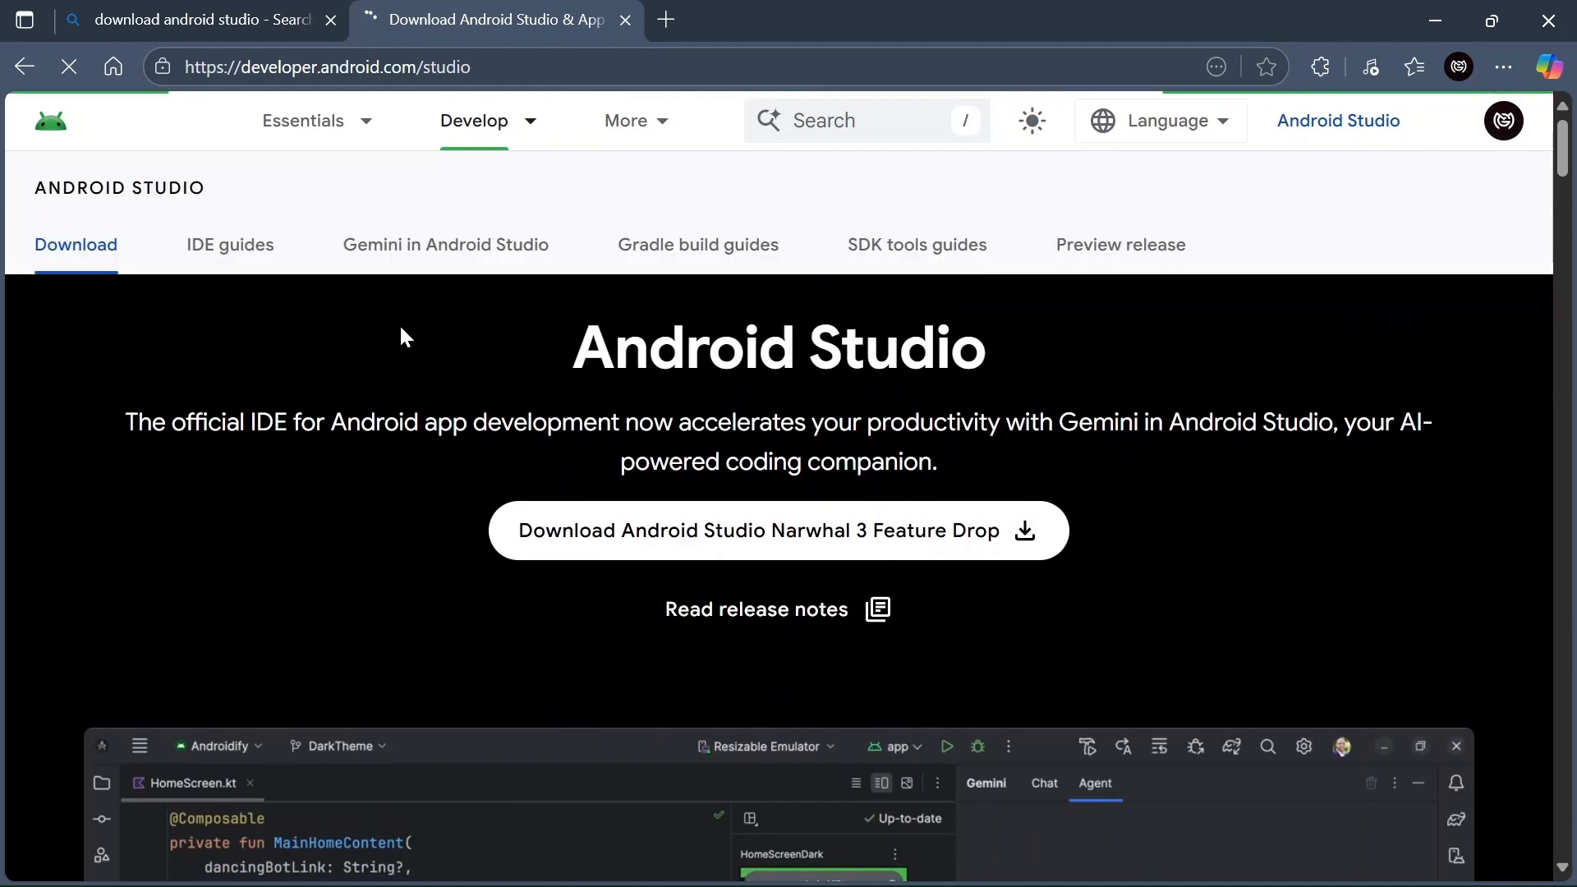
pyautogui.scroll(-1, 489, 421)
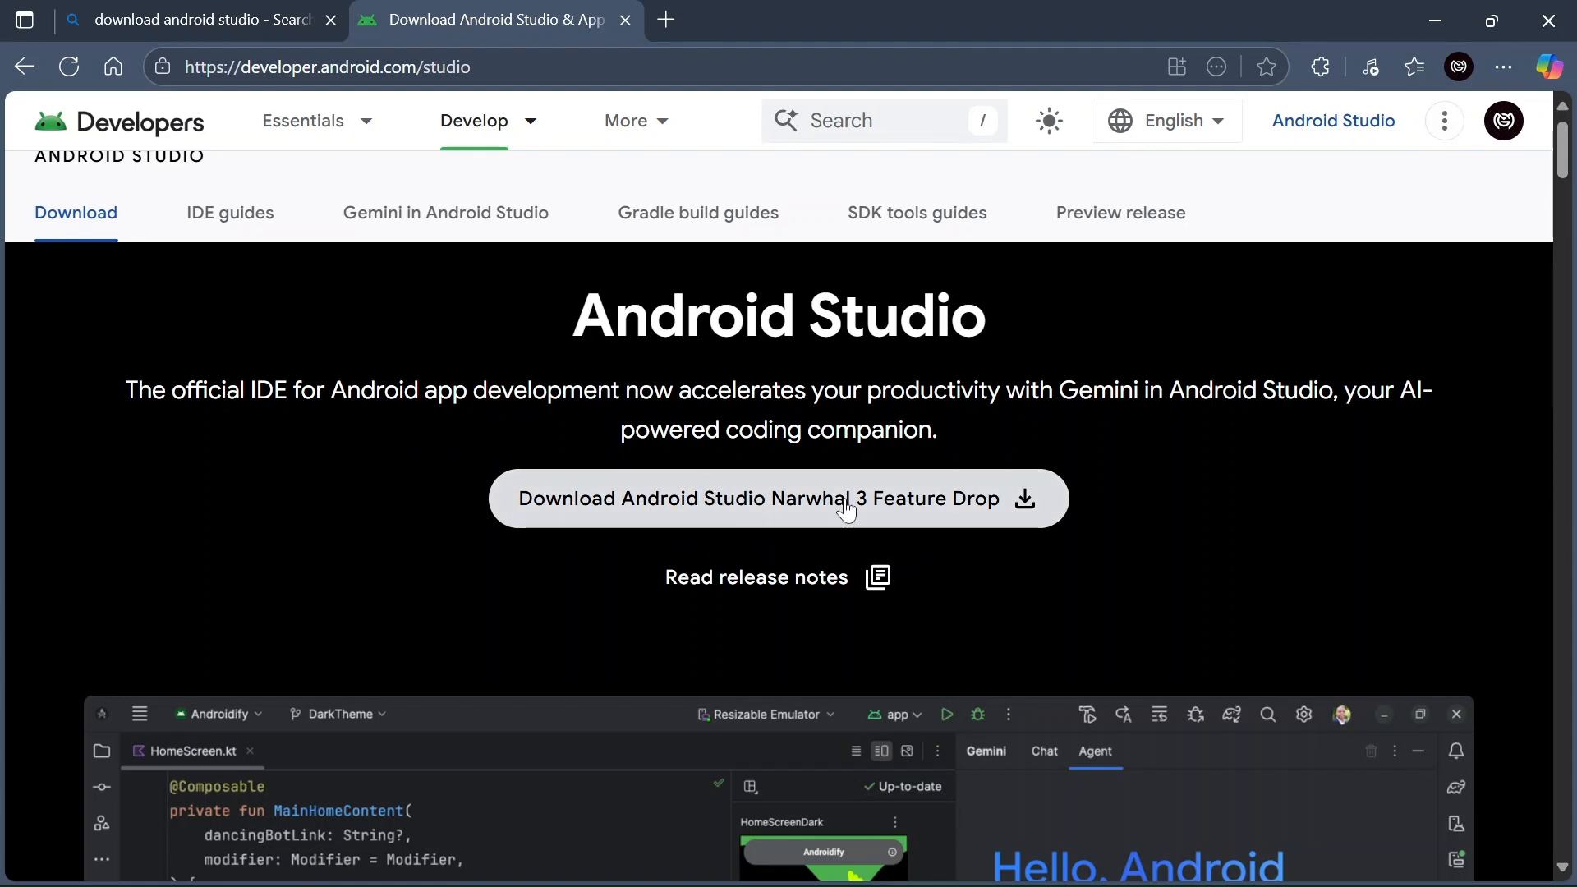
pyautogui.click(1026, 509)
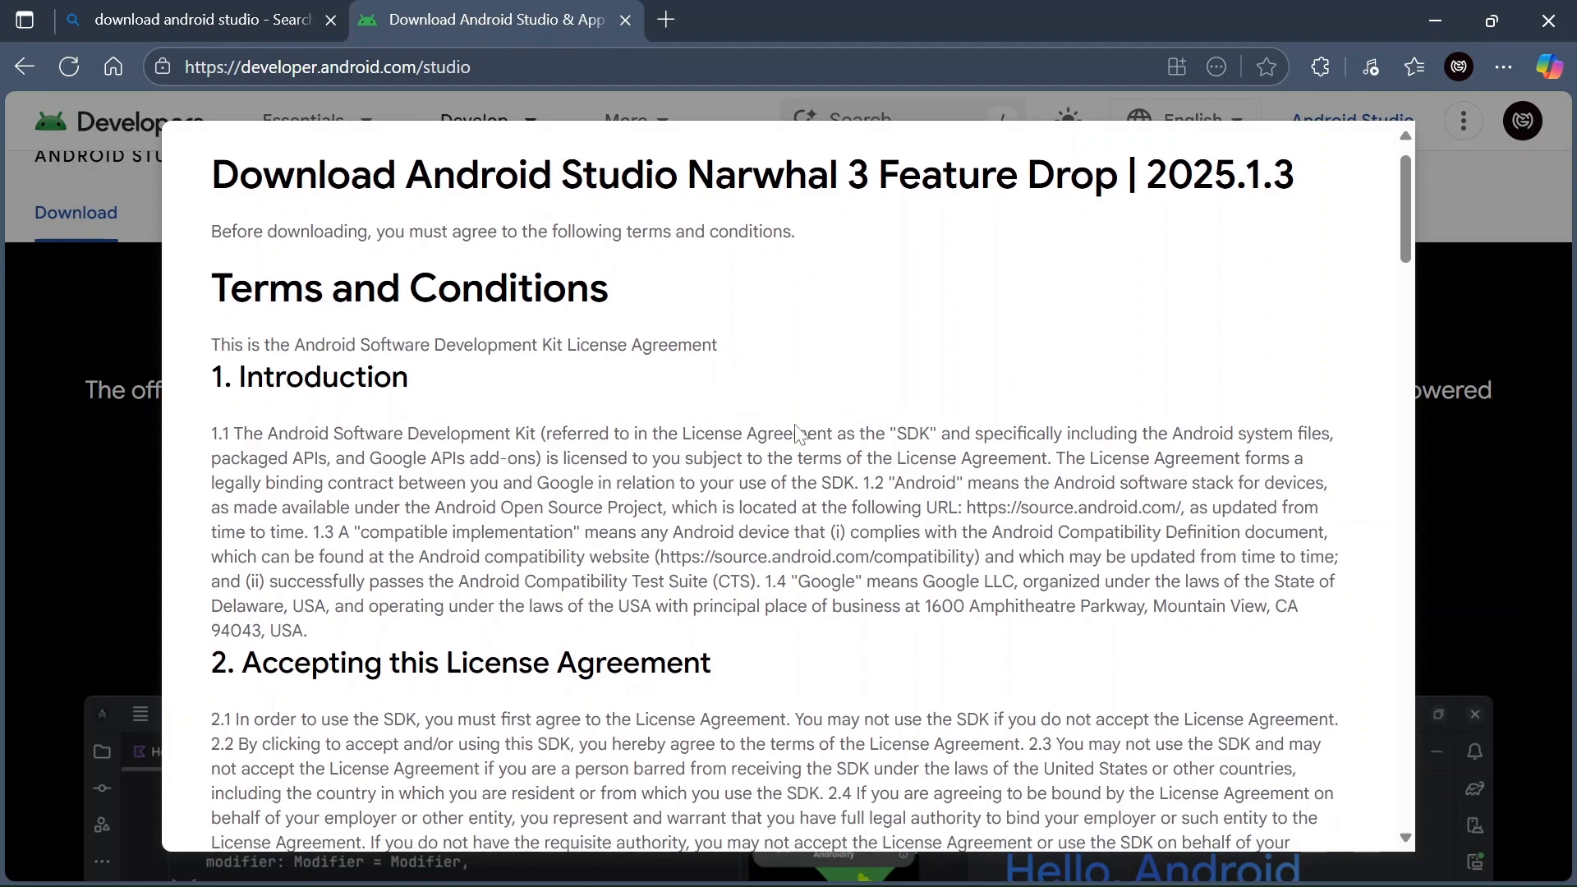
# Step: Agree to the terms and conditions and download Android Studio Narwhal 3 Feature Drop 2025.1.3 for Windows
pyautogui.scroll(-2, 796, 433)
pyautogui.scroll(-15, 797, 433)
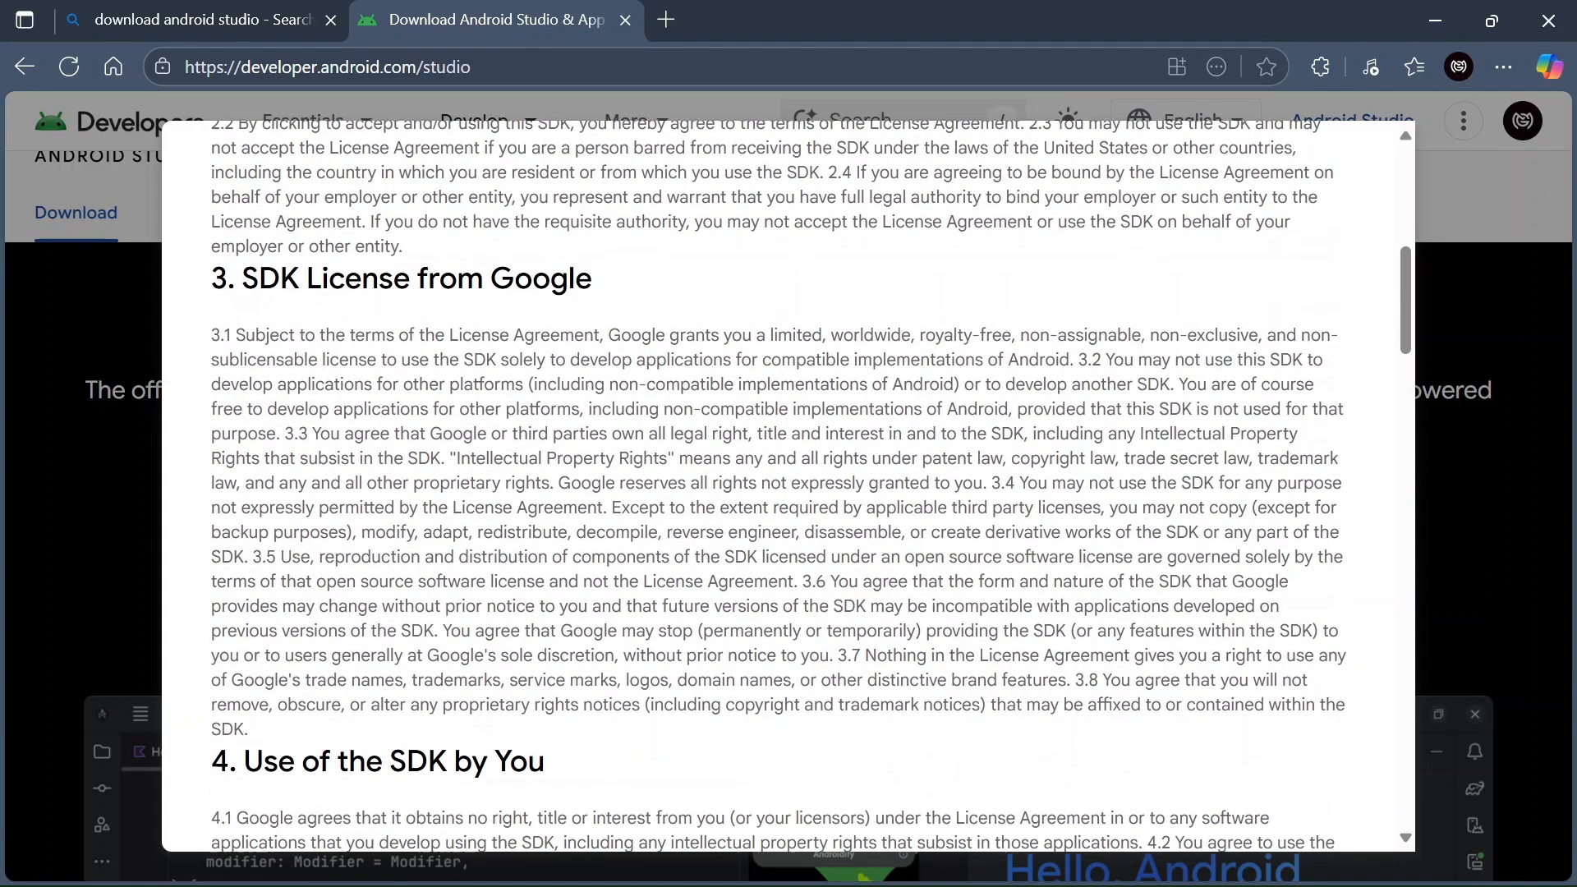
pyautogui.scroll(-15, 797, 433)
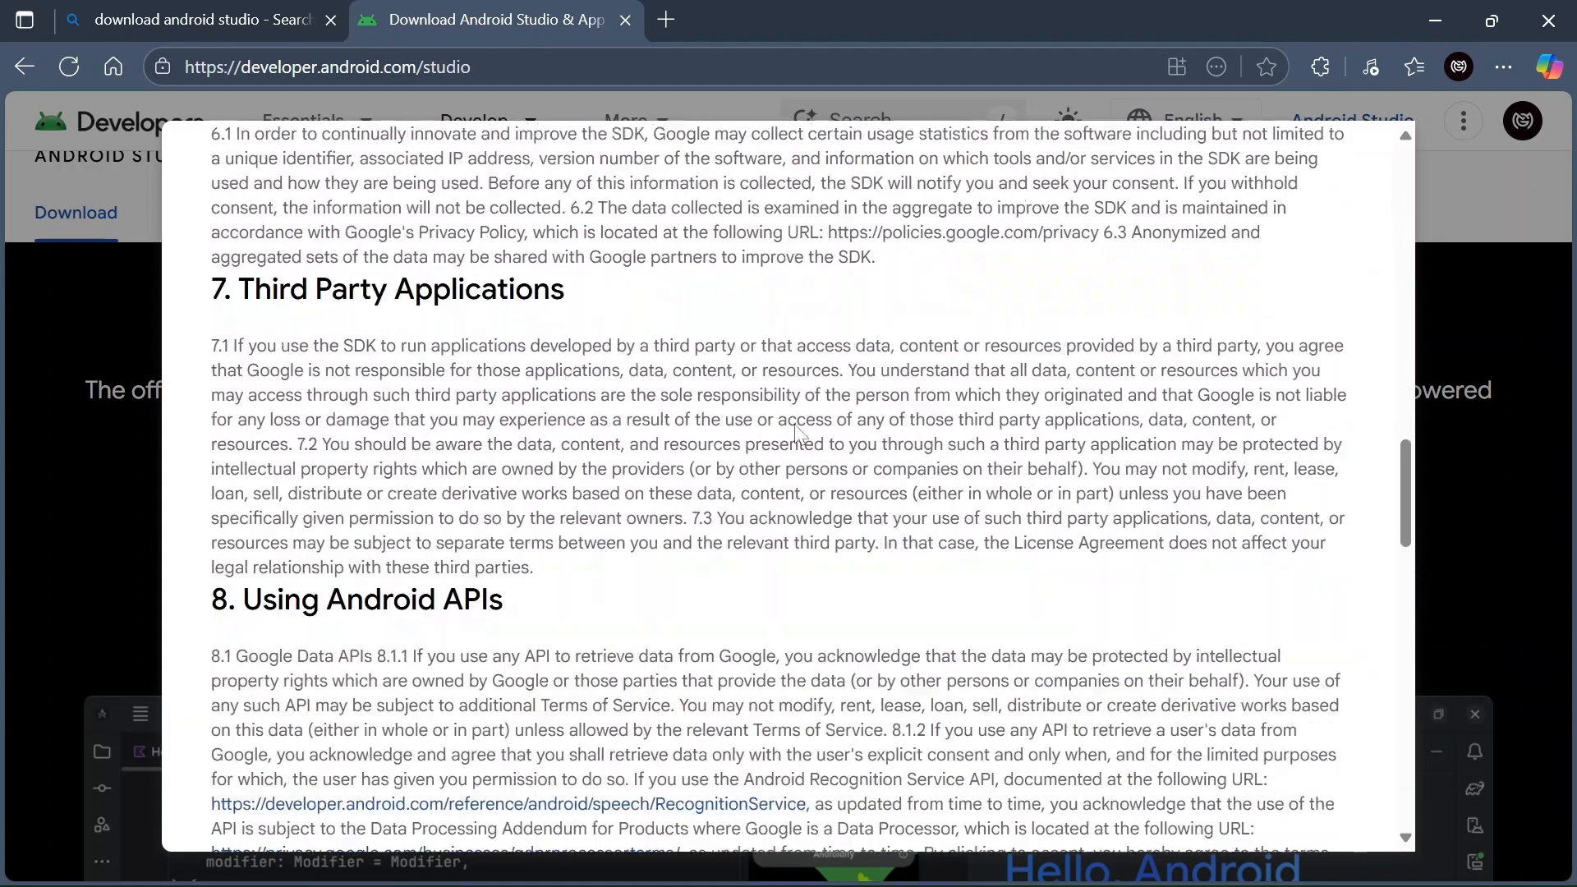
pyautogui.scroll(-4, 797, 433)
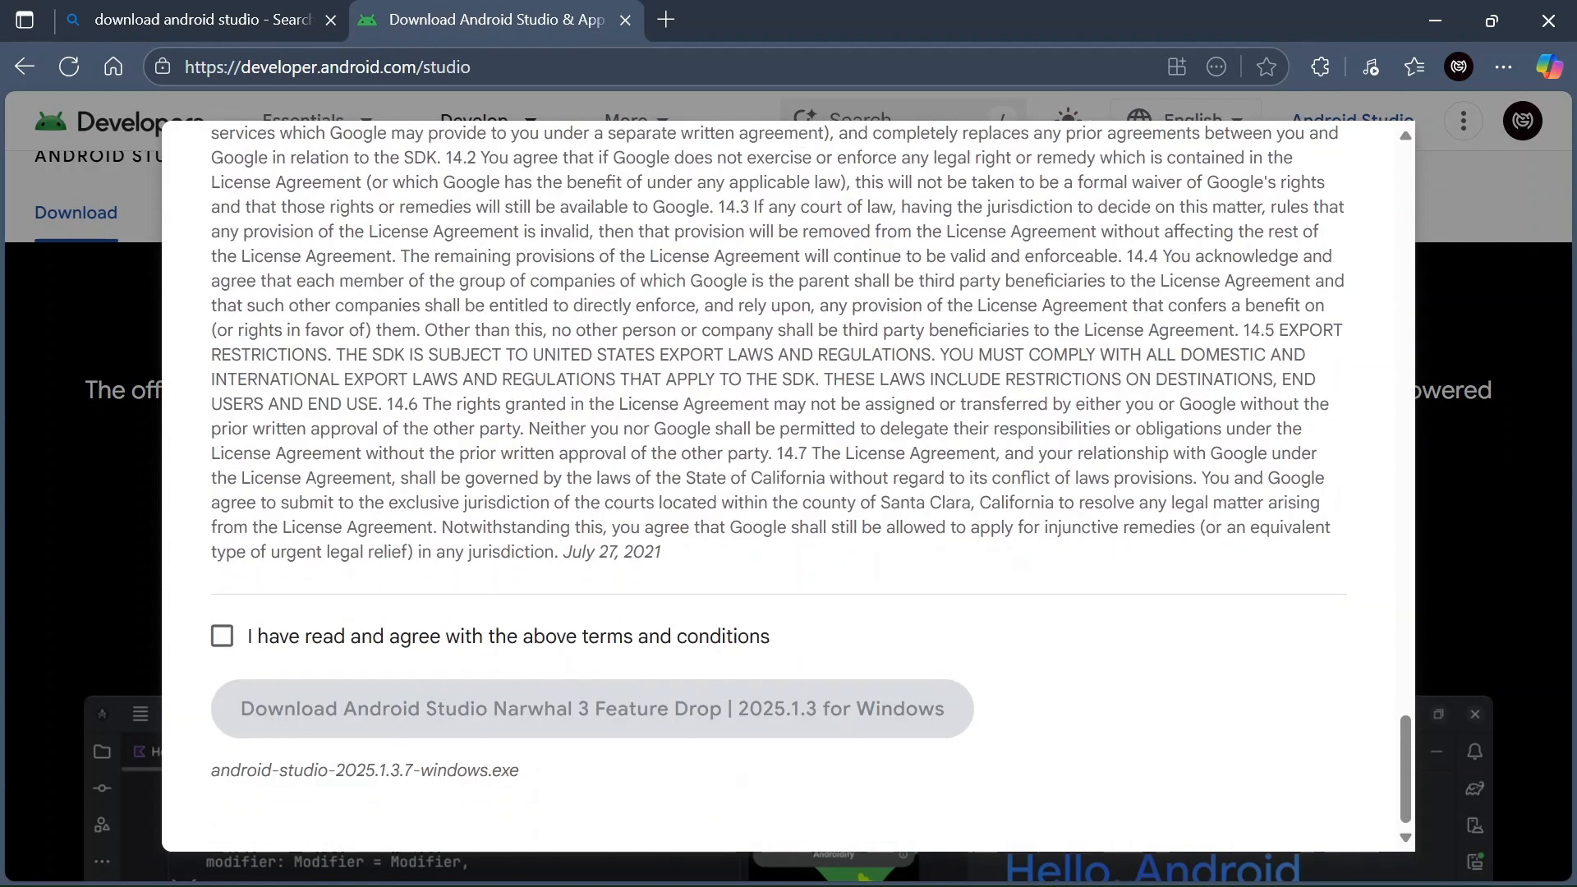
pyautogui.click(408, 637)
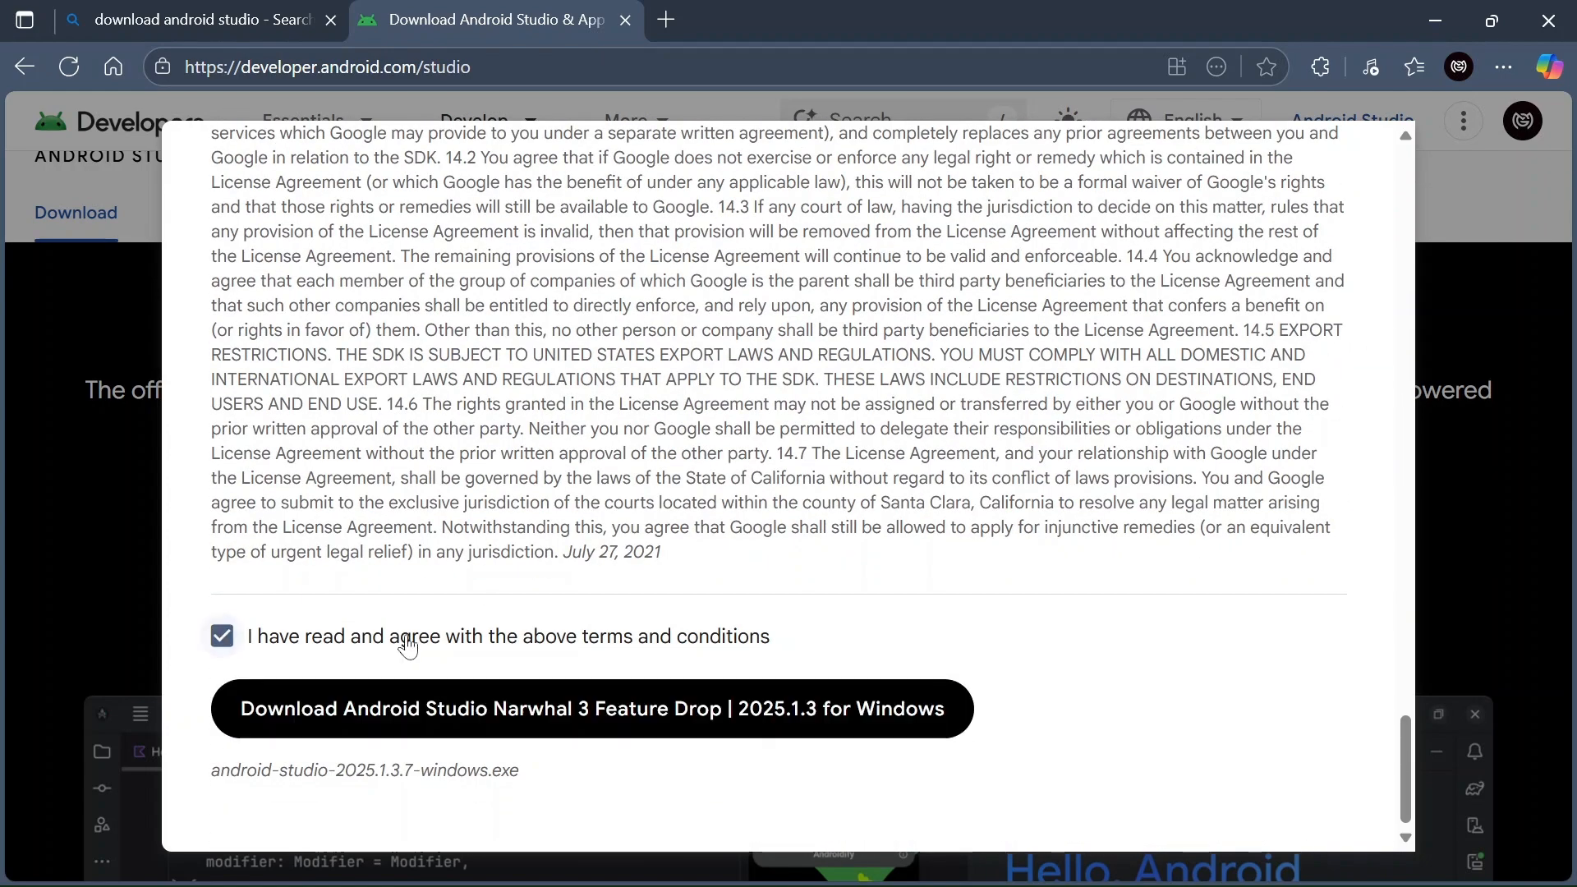
pyautogui.click(503, 710)
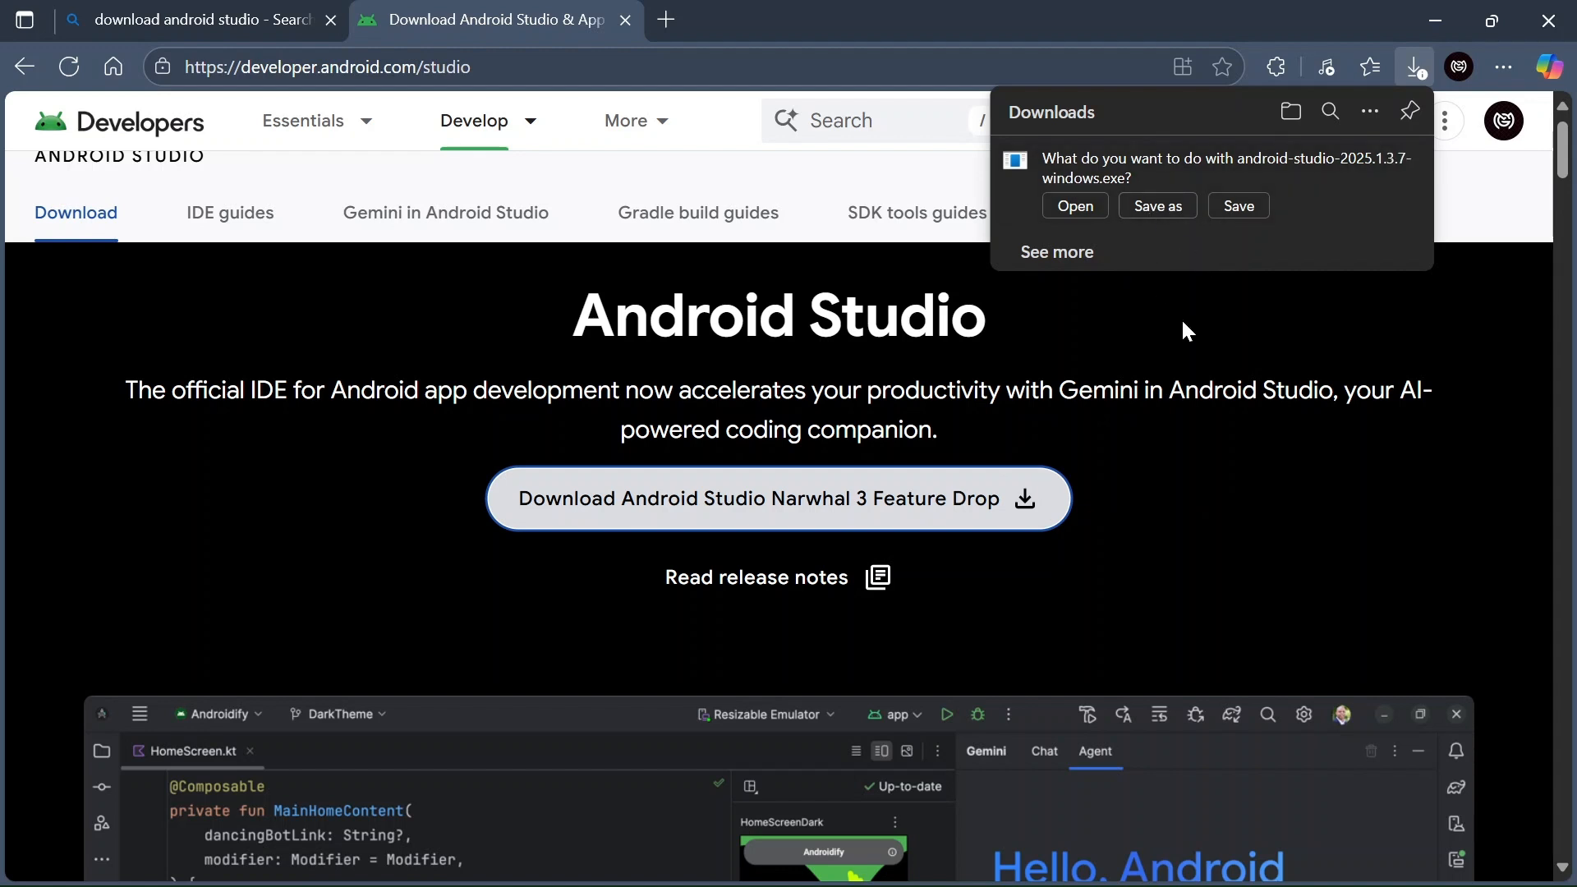
# Step: Switch to File Explorer, run the android-studio-2025.1.3.7-windows installer from Documents, and minimize the folder window
pyautogui.click(1431, 9)
pyautogui.click(640, 855)
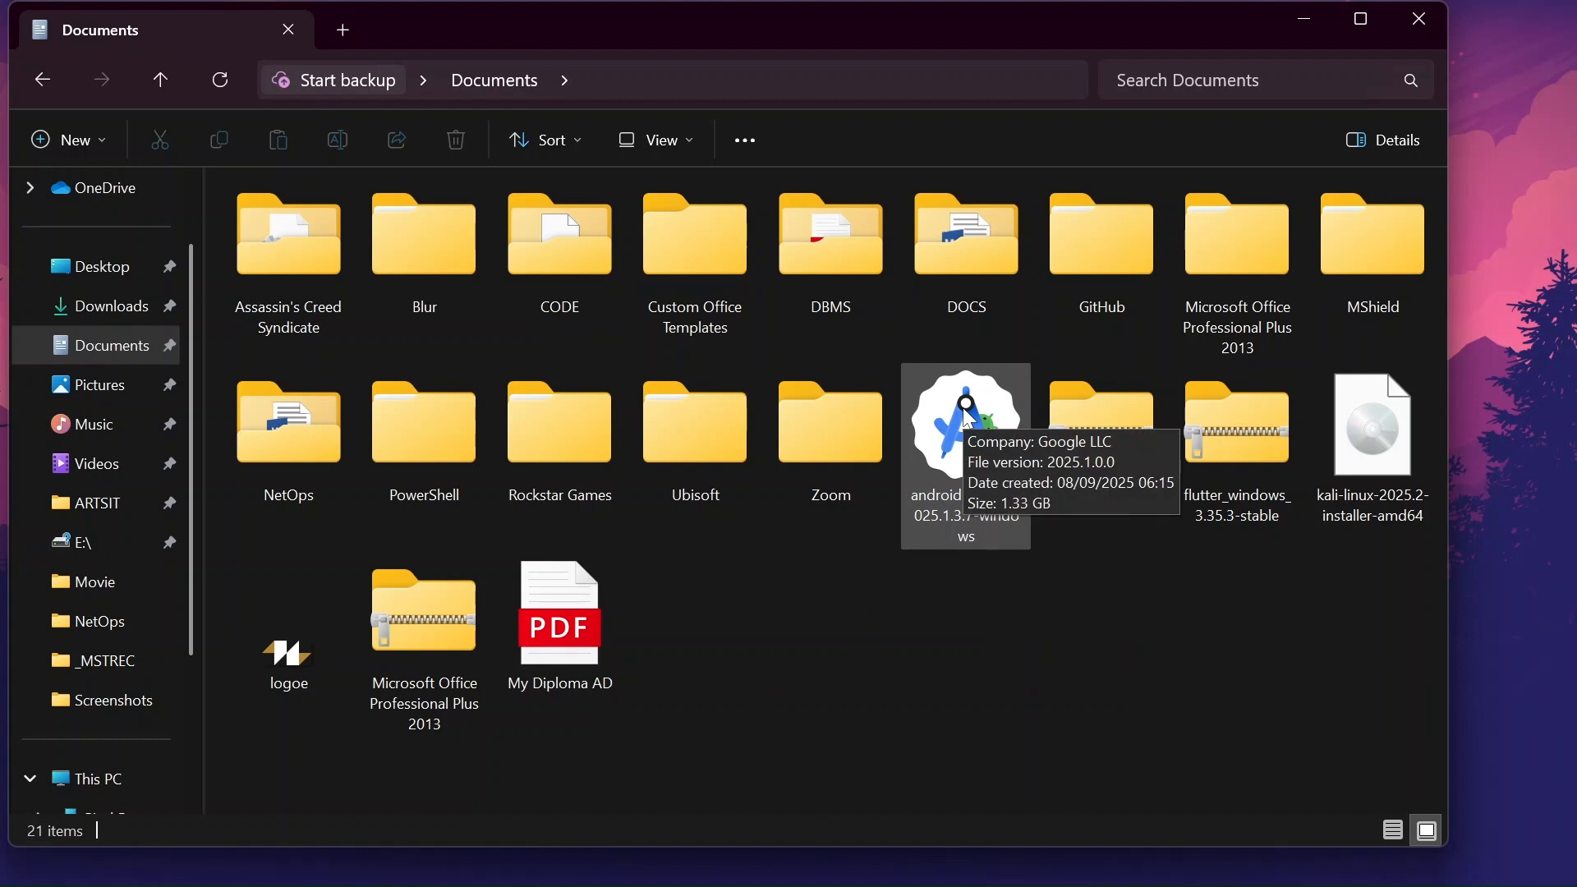
pyautogui.click(968, 419)
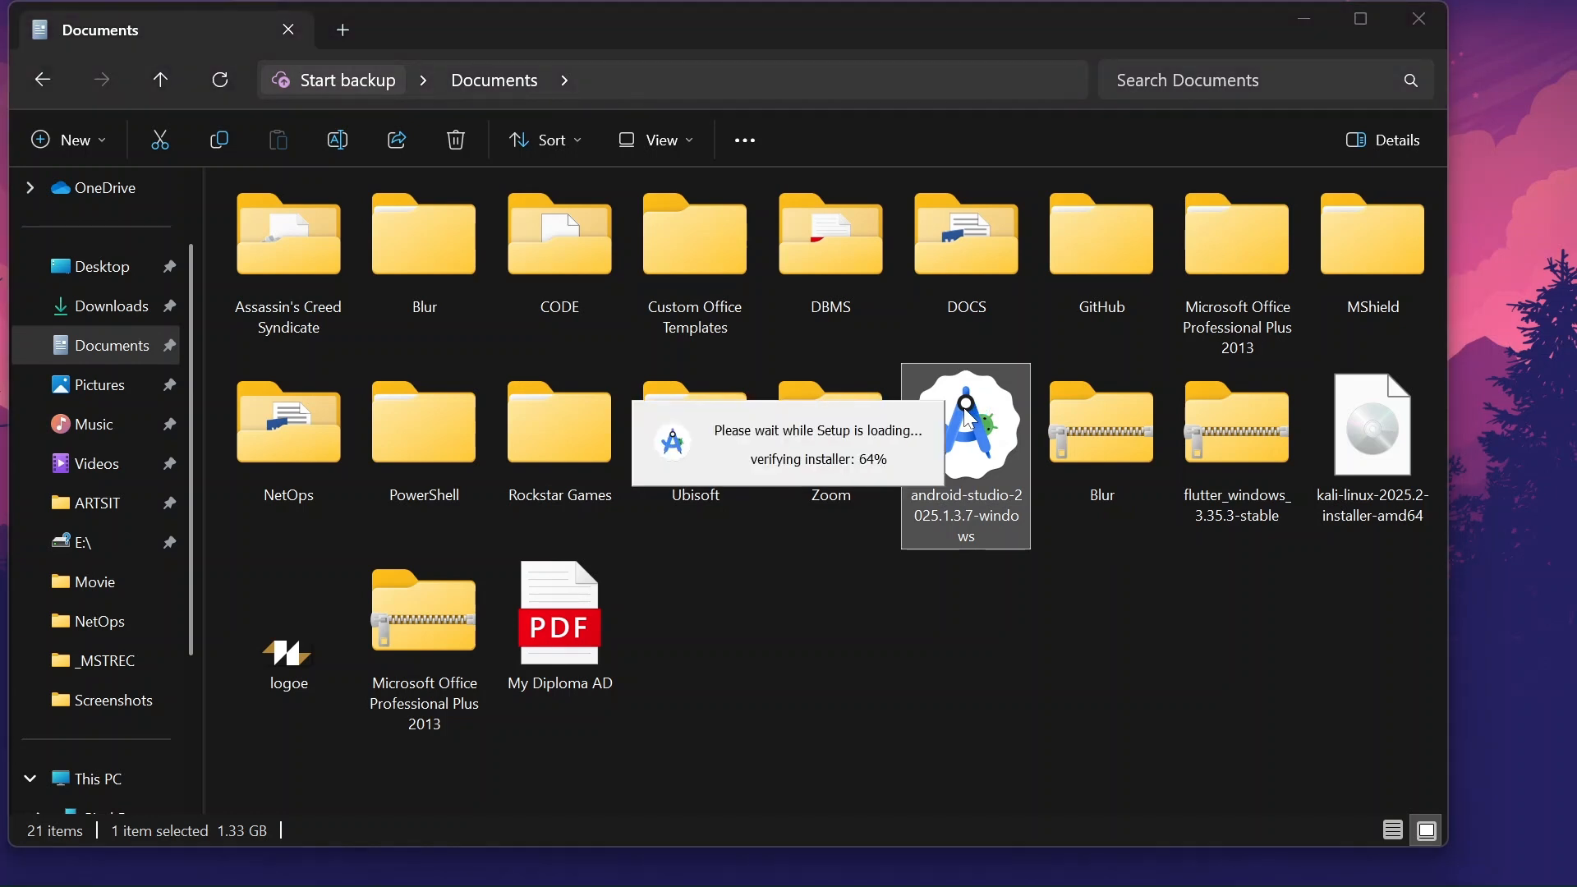
pyautogui.click(1306, 25)
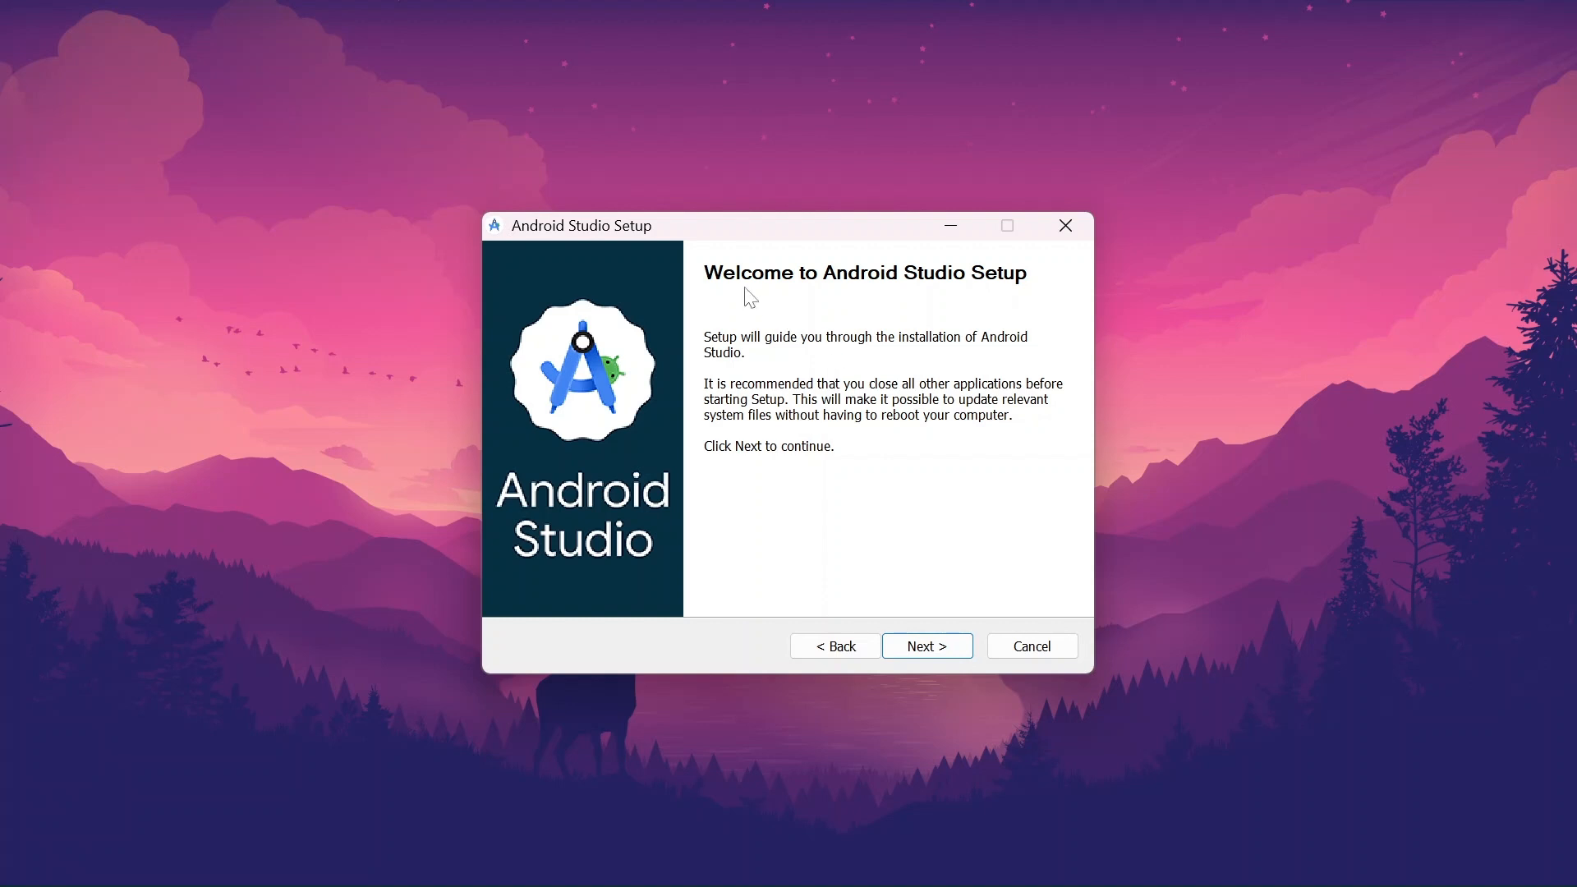
# Step: Install Android Studio in C:\Program Files\Android\Android Studio, keeping Android Studio as the Start Menu folder for its shortcuts
pyautogui.click(926, 649)
pyautogui.click(926, 649)
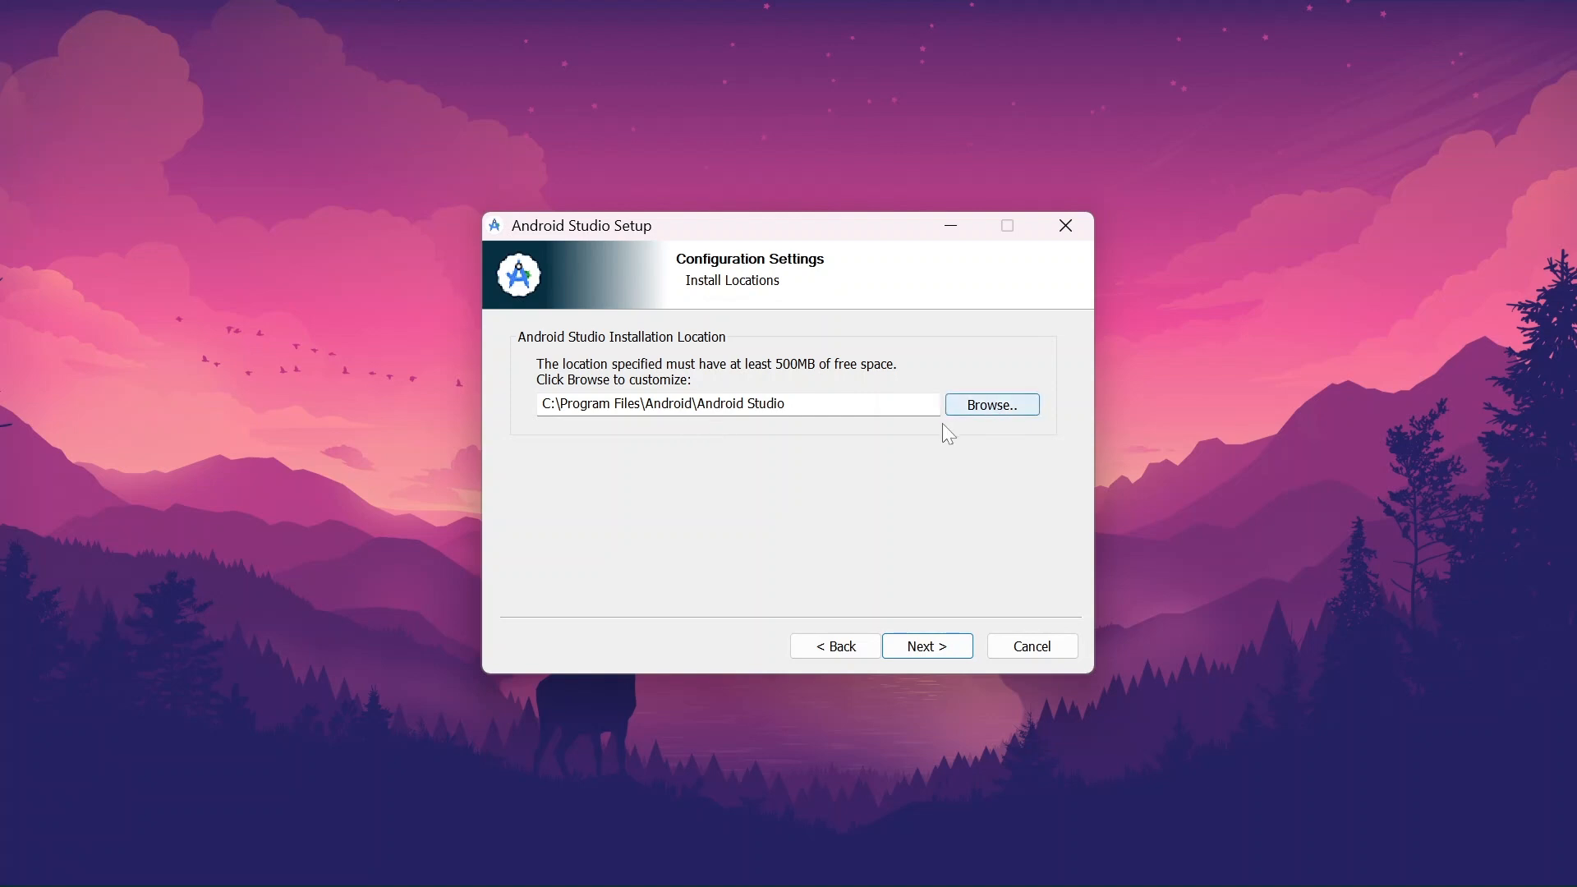
pyautogui.click(917, 649)
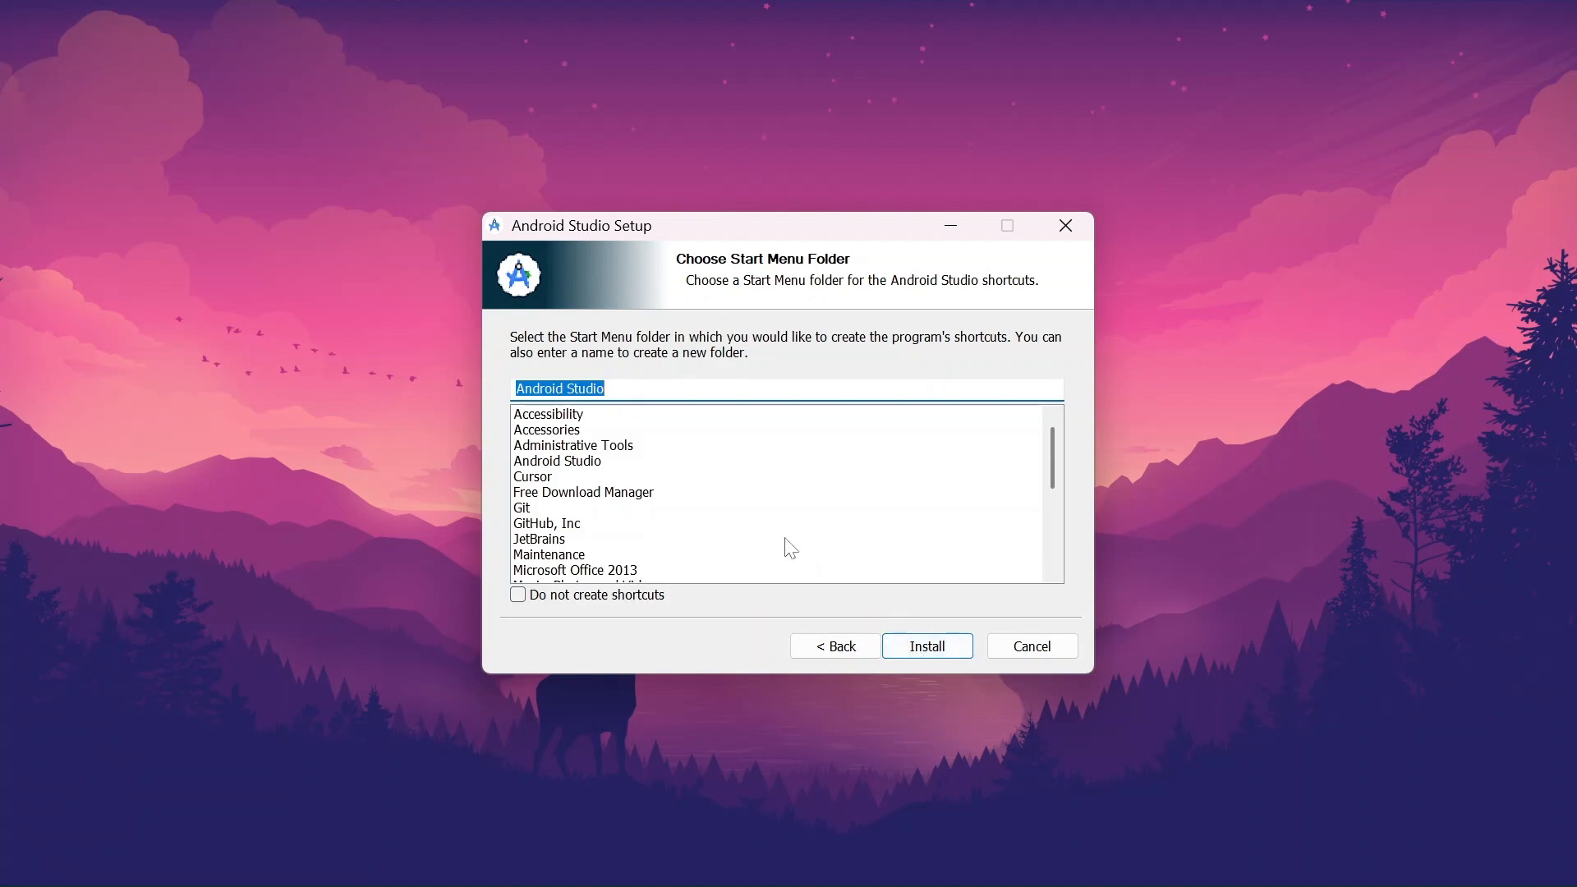
pyautogui.scroll(-1, 687, 565)
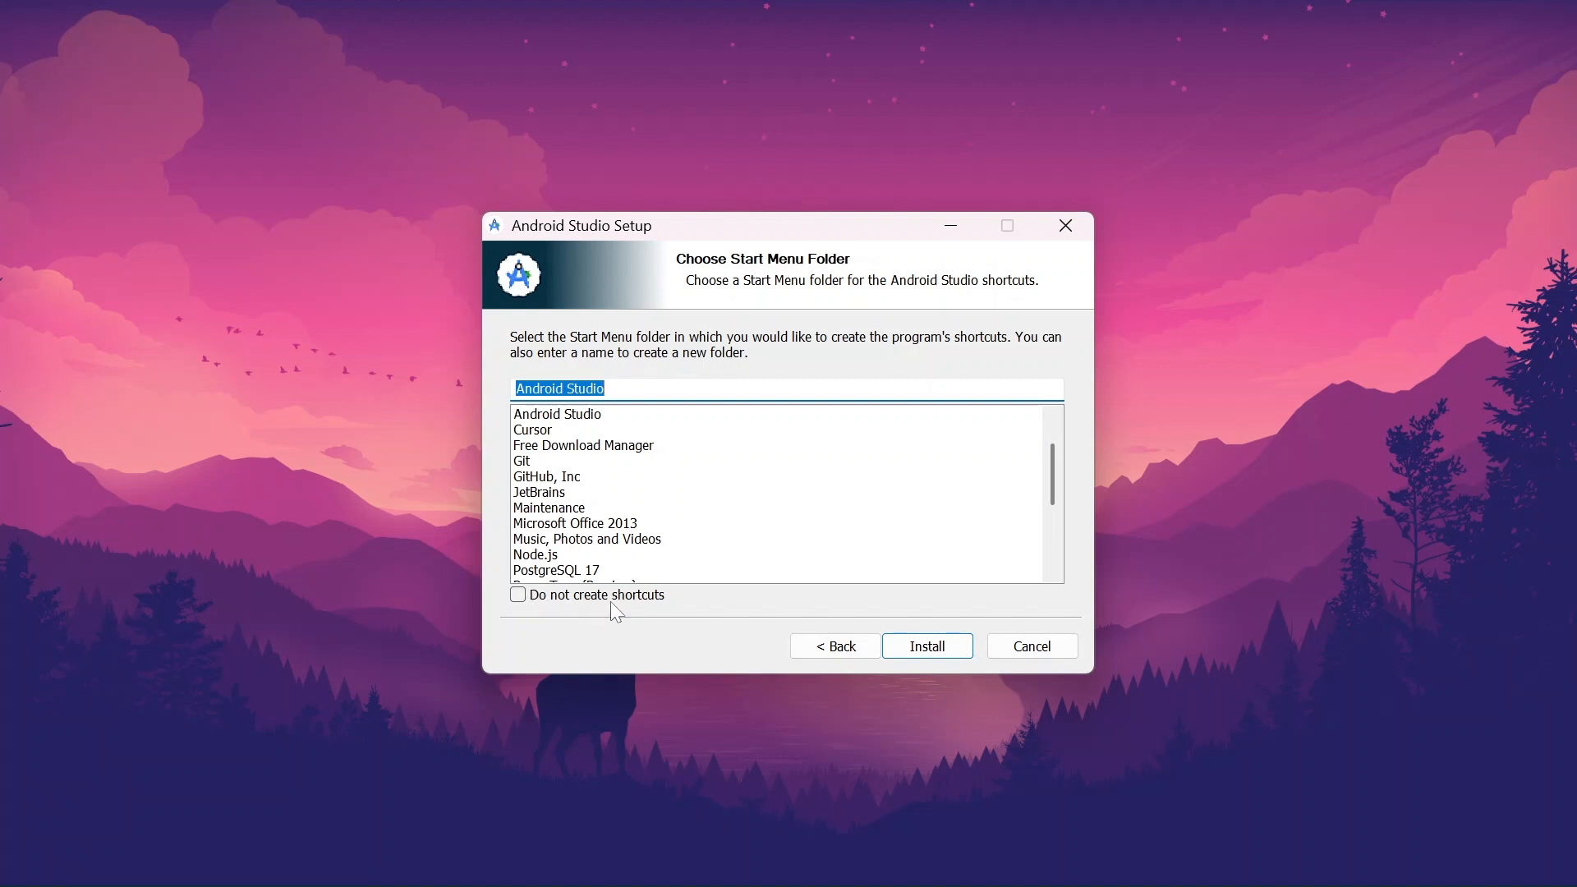
pyautogui.scroll(1, 705, 490)
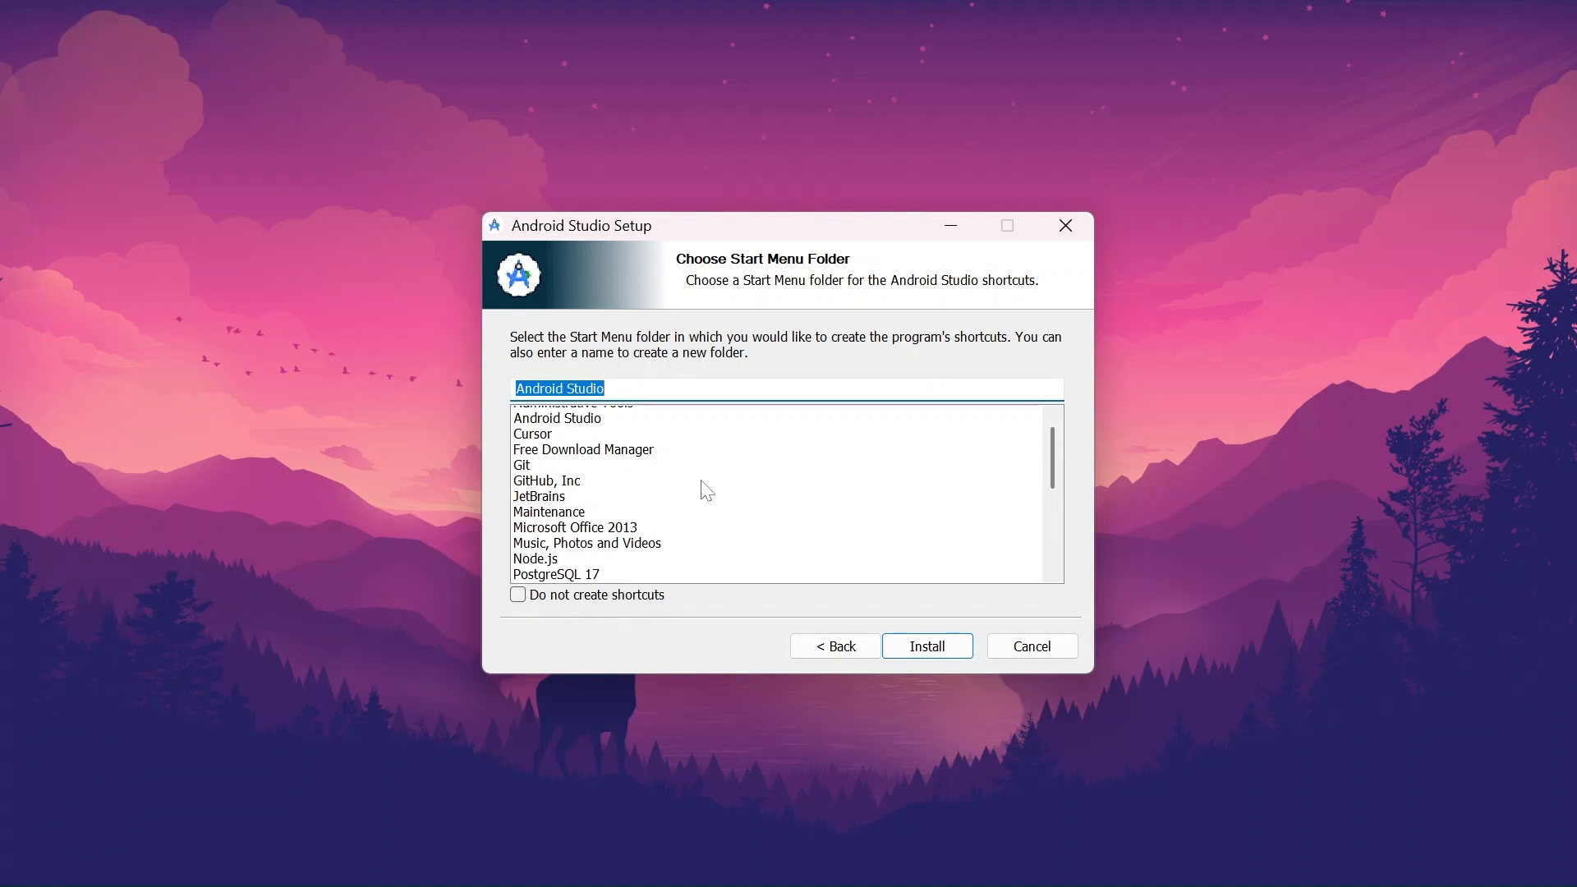
pyautogui.scroll(1, 707, 490)
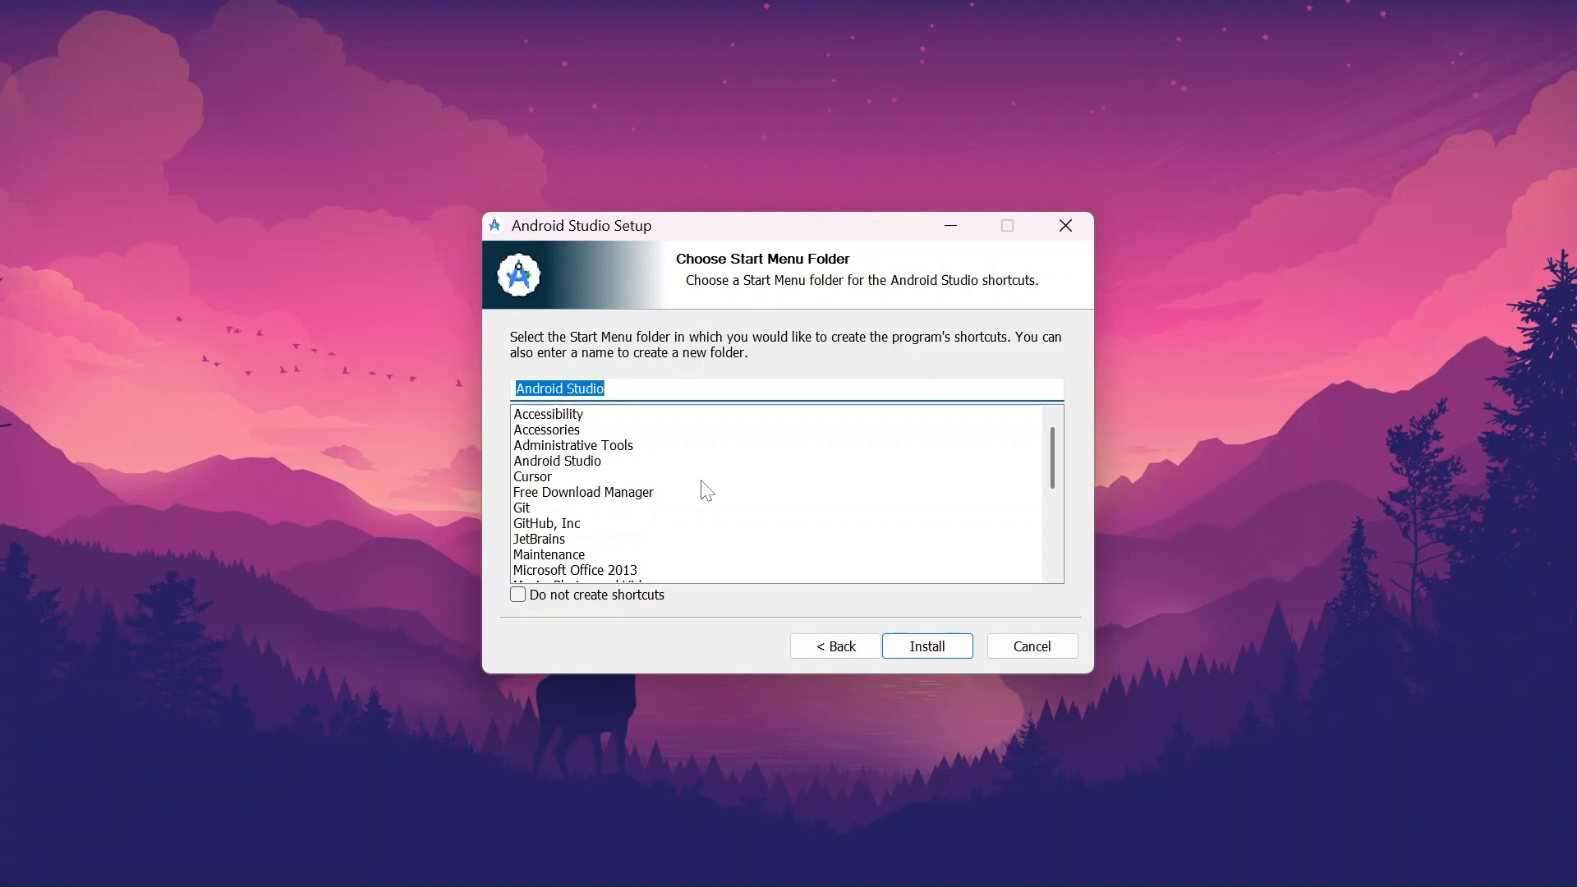
pyautogui.click(924, 649)
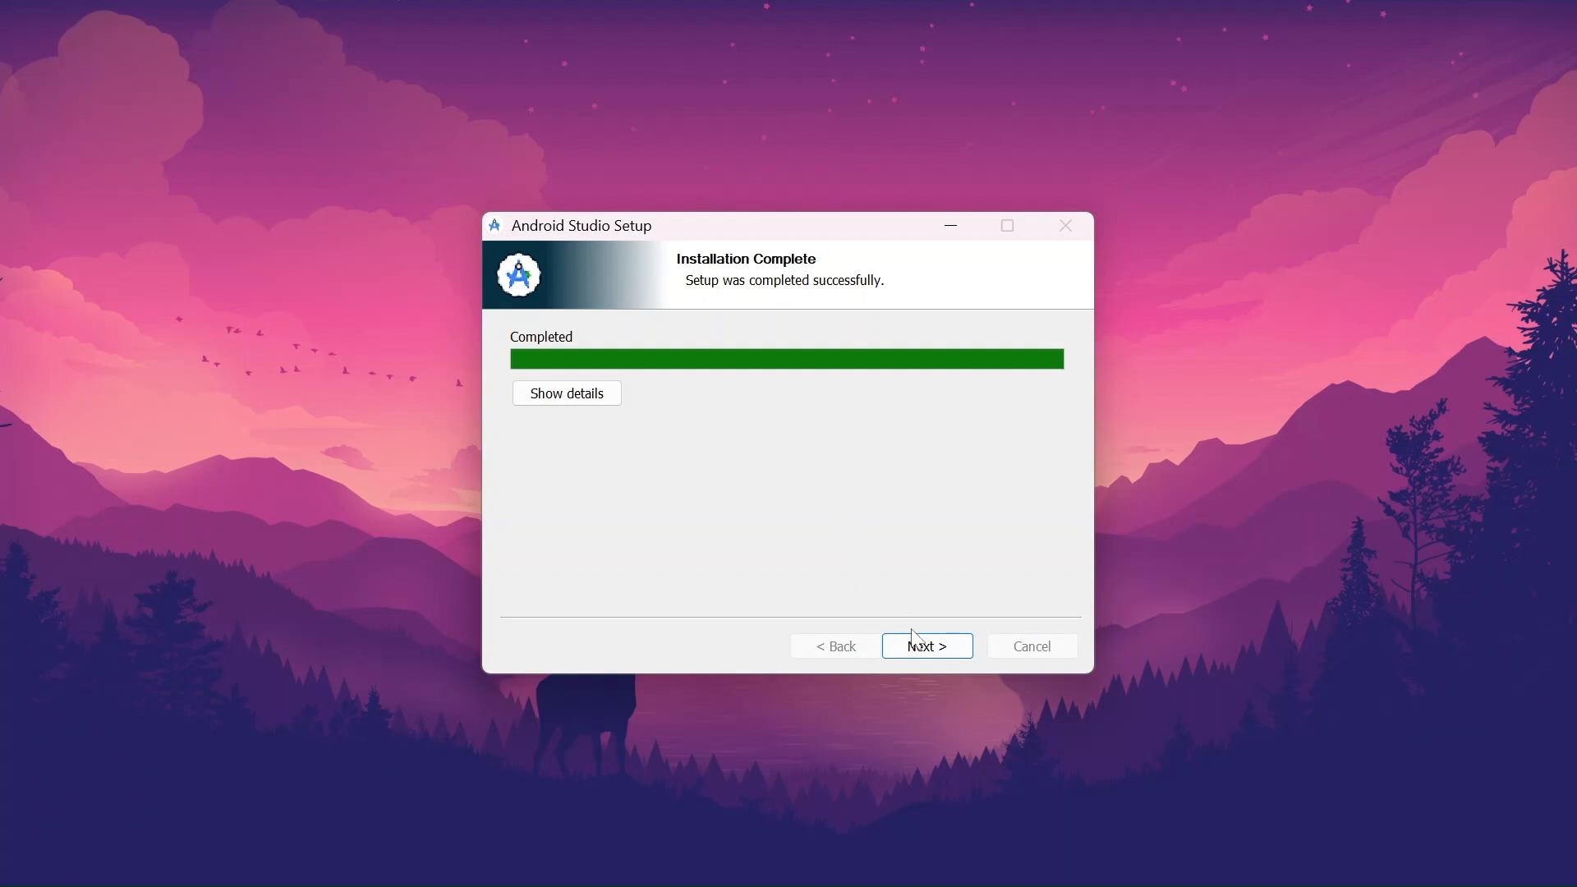
# Step: Complete the installer with Start Android Studio enabled so the program launches
pyautogui.click(931, 657)
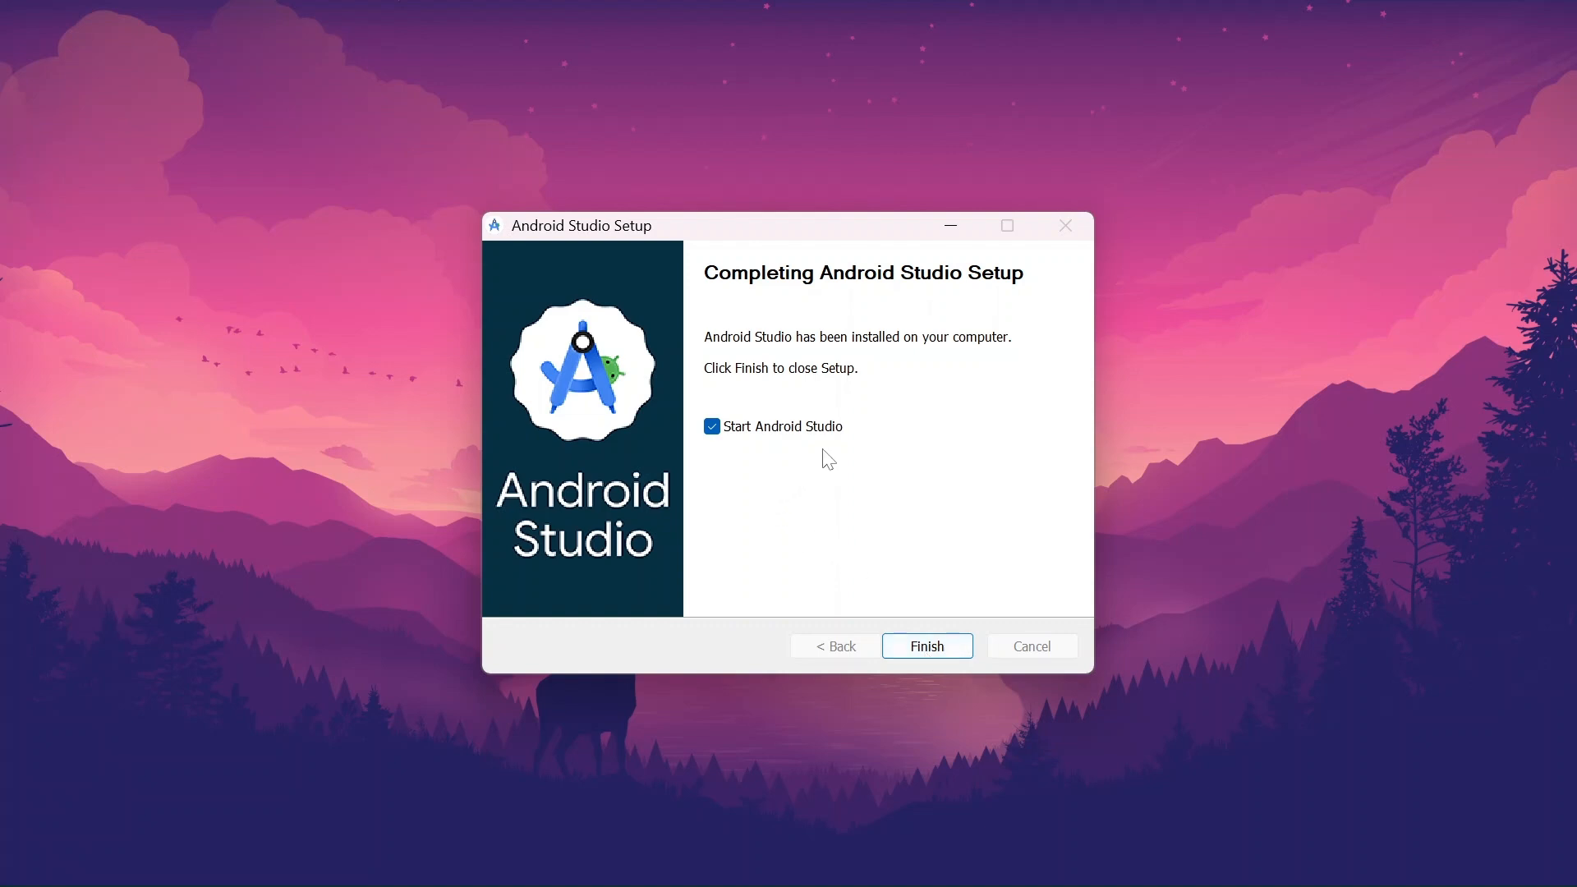
pyautogui.click(930, 646)
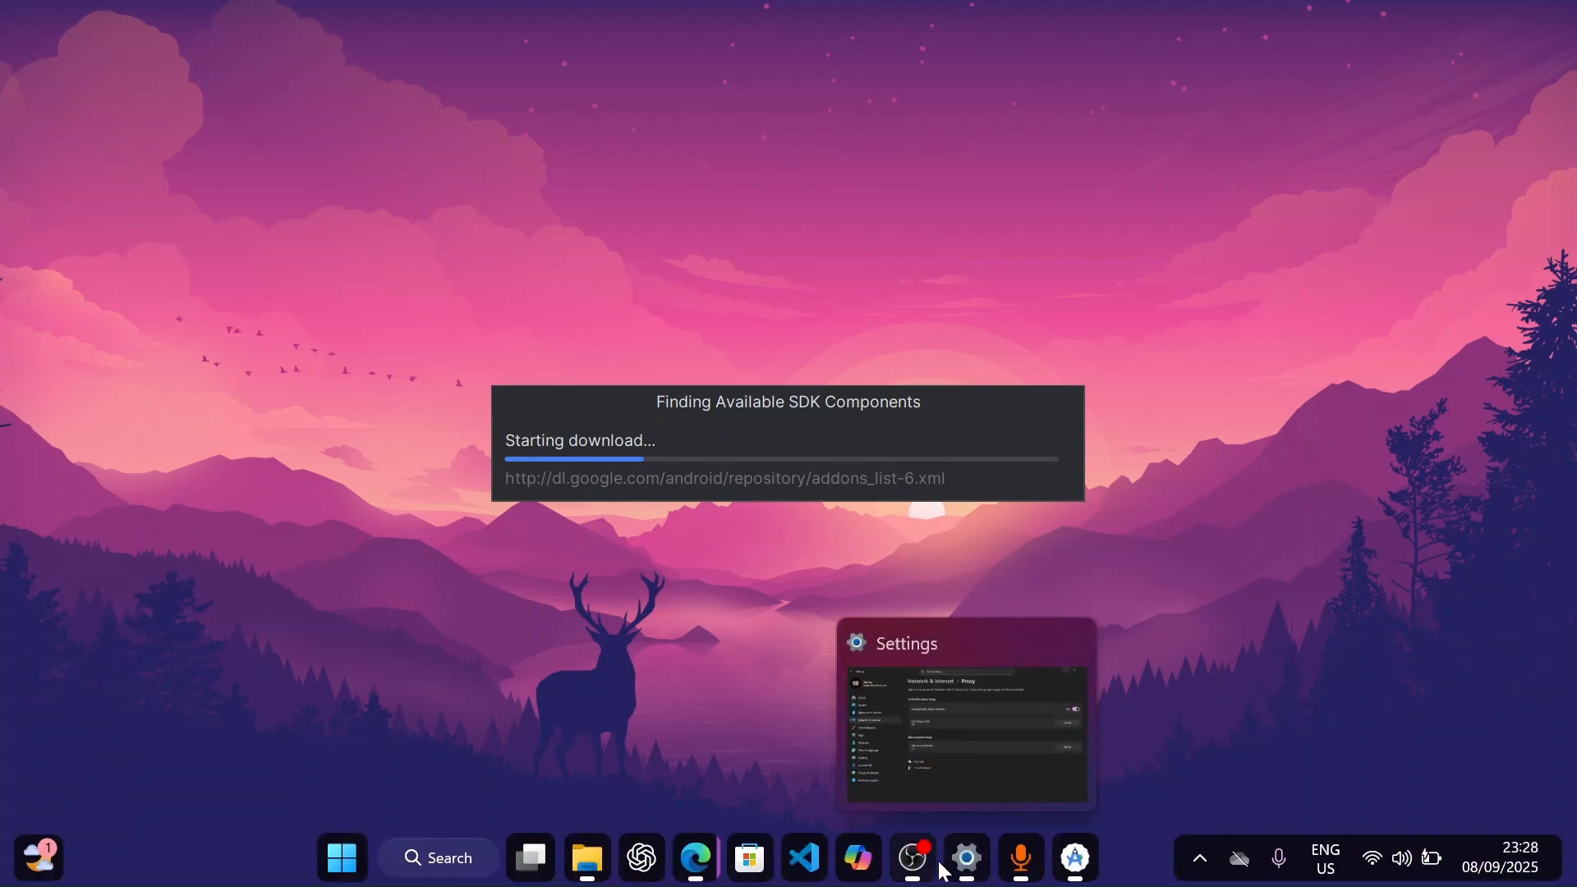
pyautogui.click(932, 859)
pyautogui.click(1424, 22)
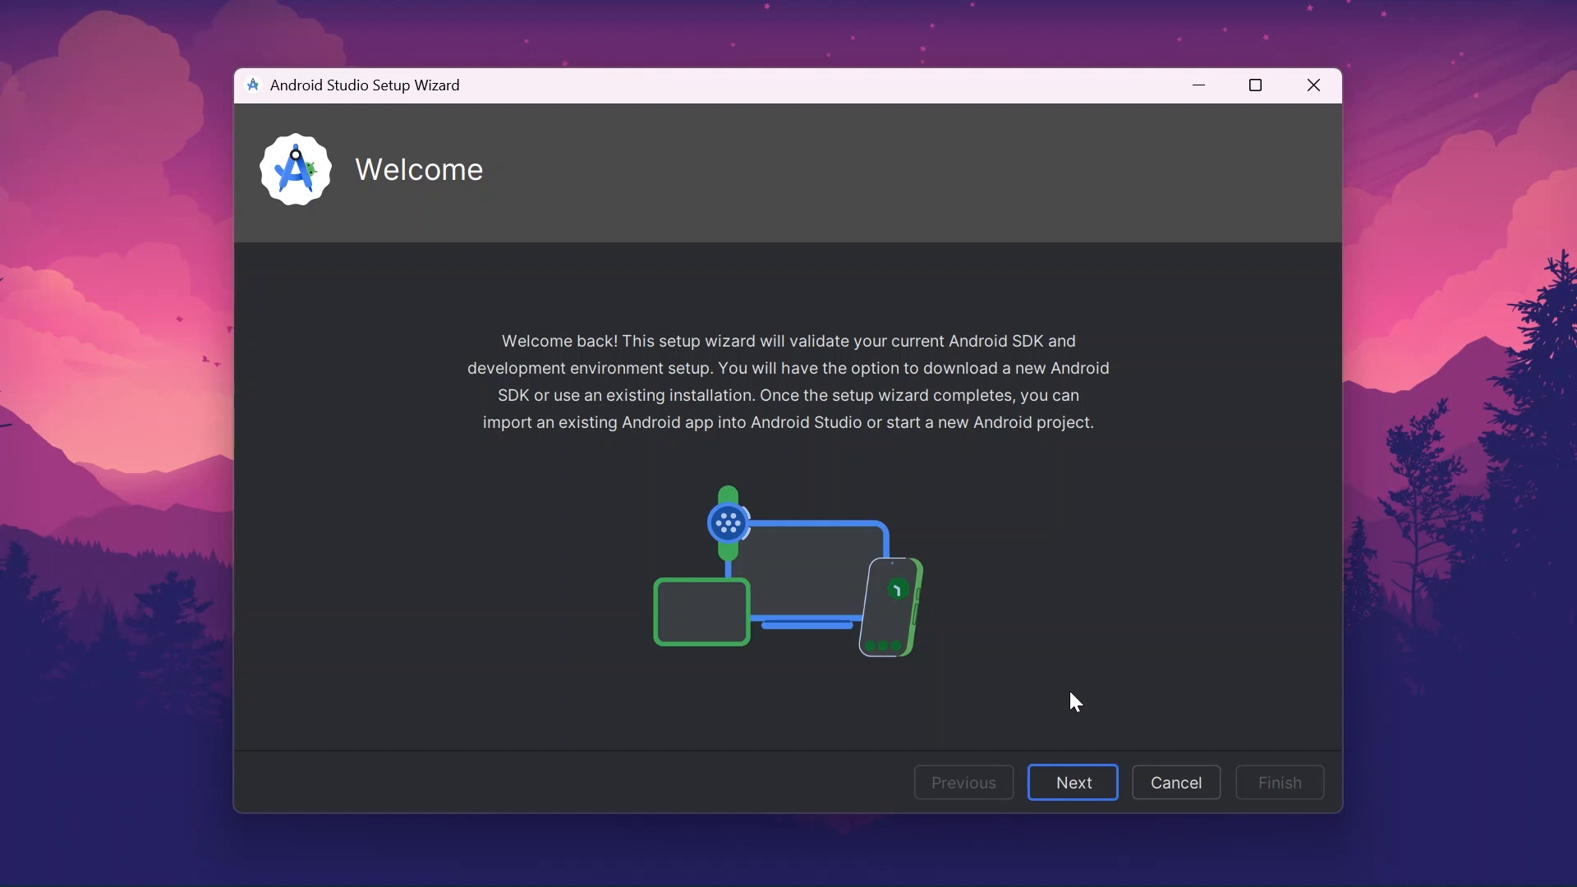
# Step: Choose the Standard setup type in the setup wizard, review the SDK components to download, and proceed
pyautogui.click(1083, 787)
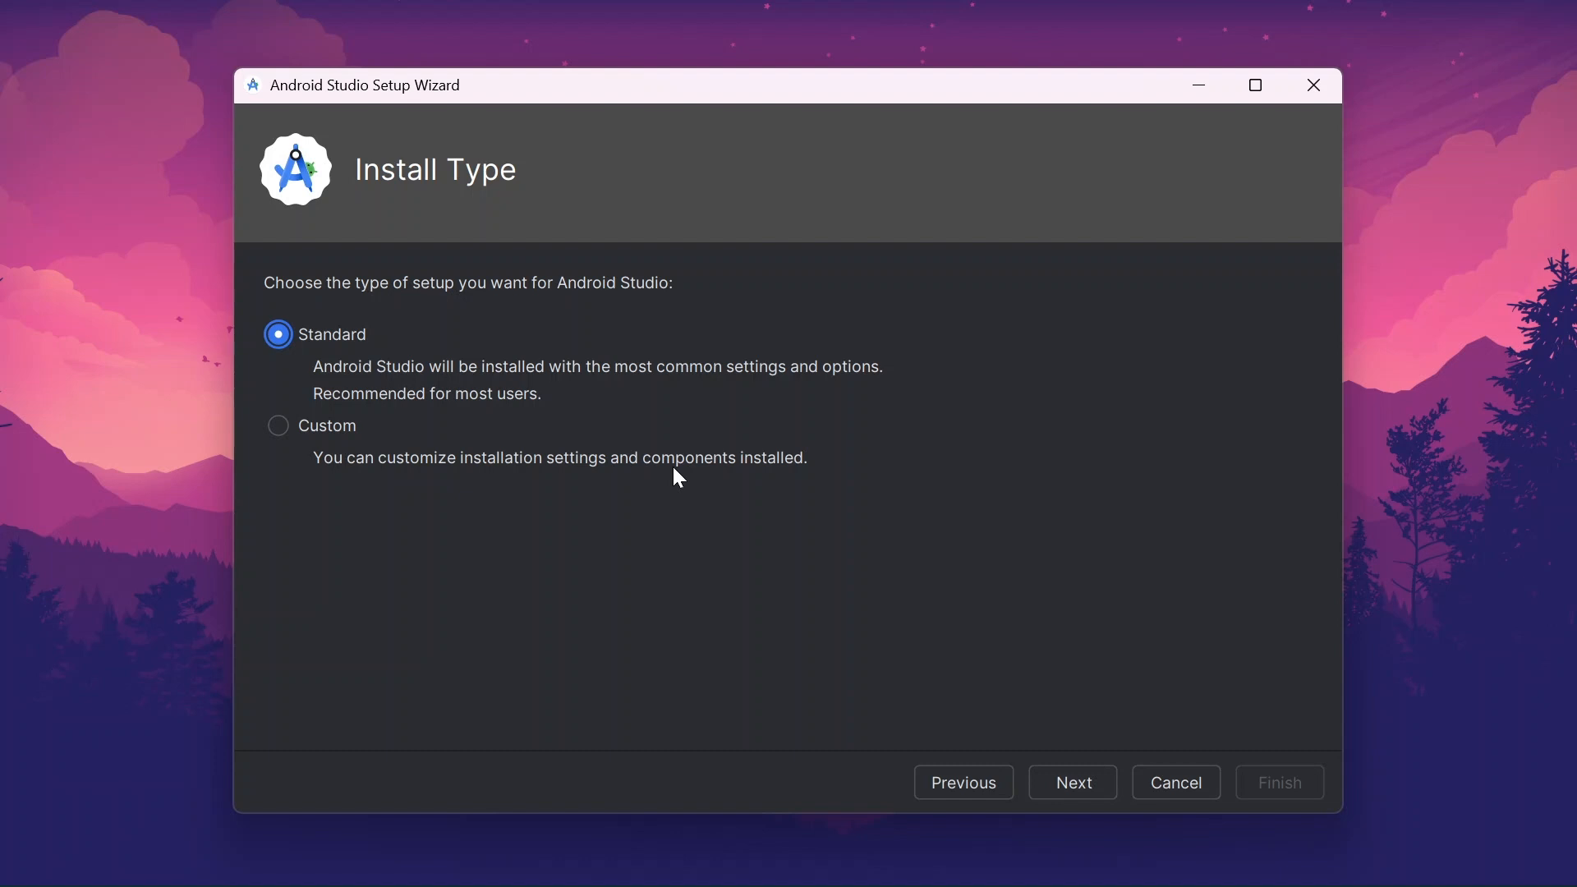
pyautogui.click(1058, 787)
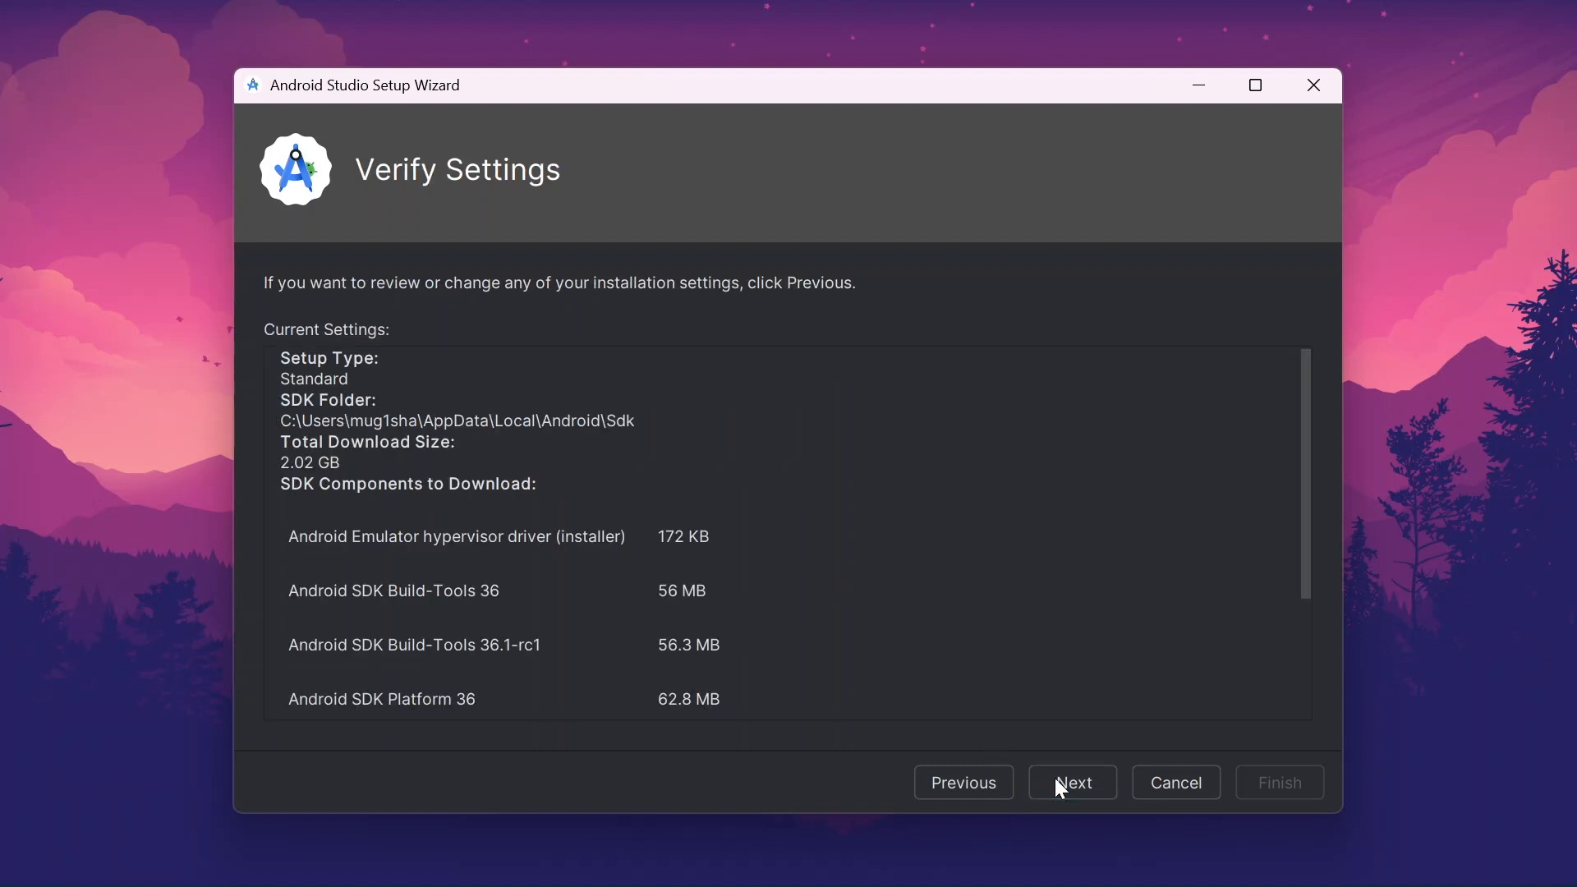
pyautogui.scroll(-3, 945, 560)
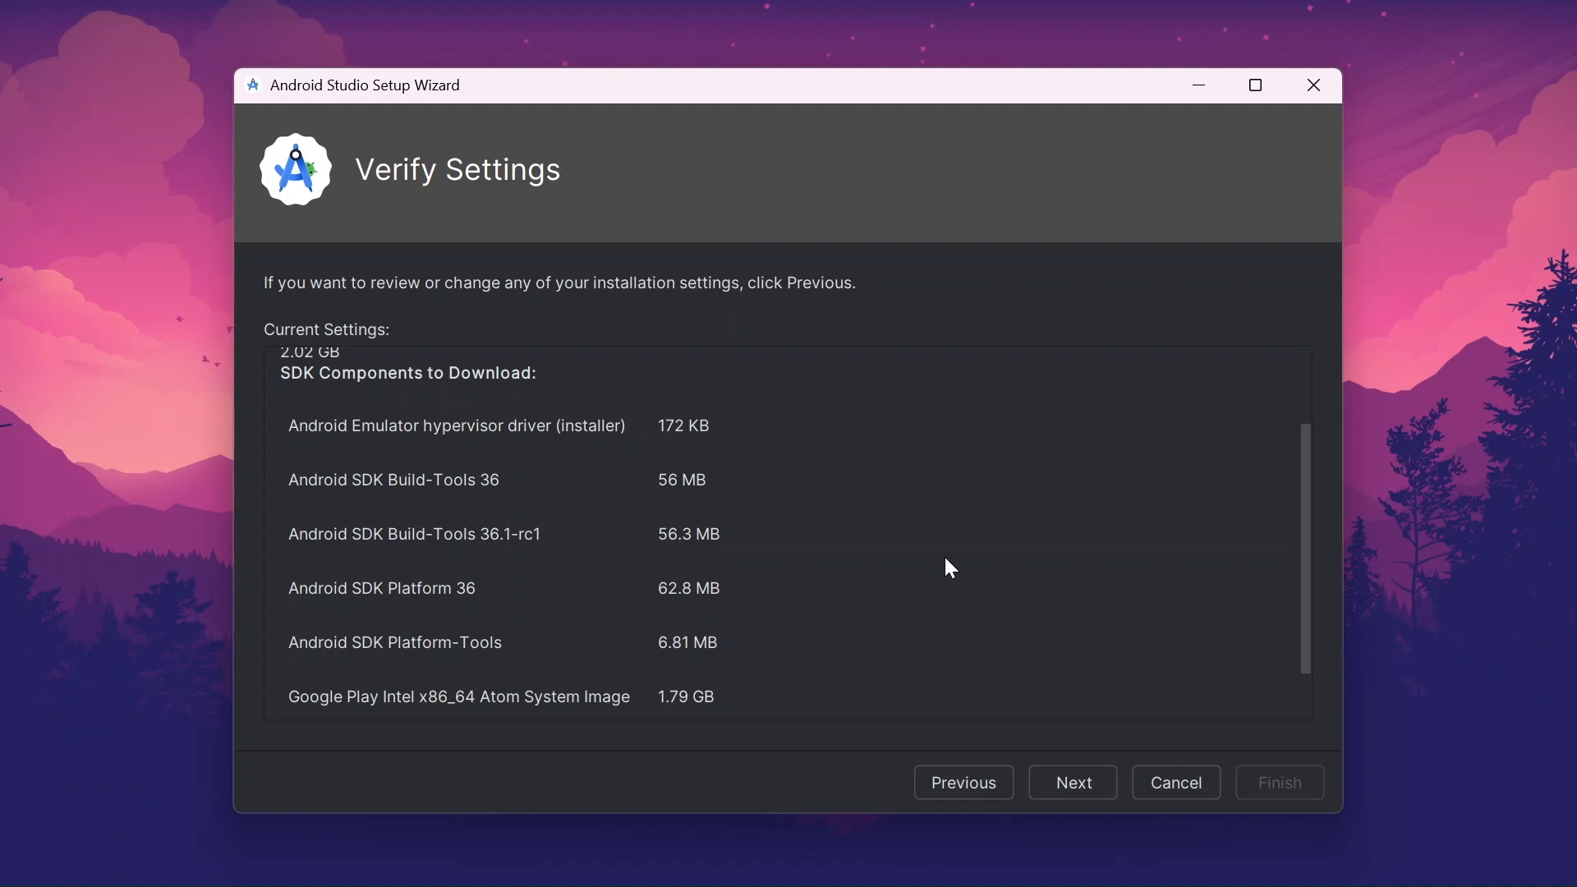
pyautogui.scroll(-2, 950, 568)
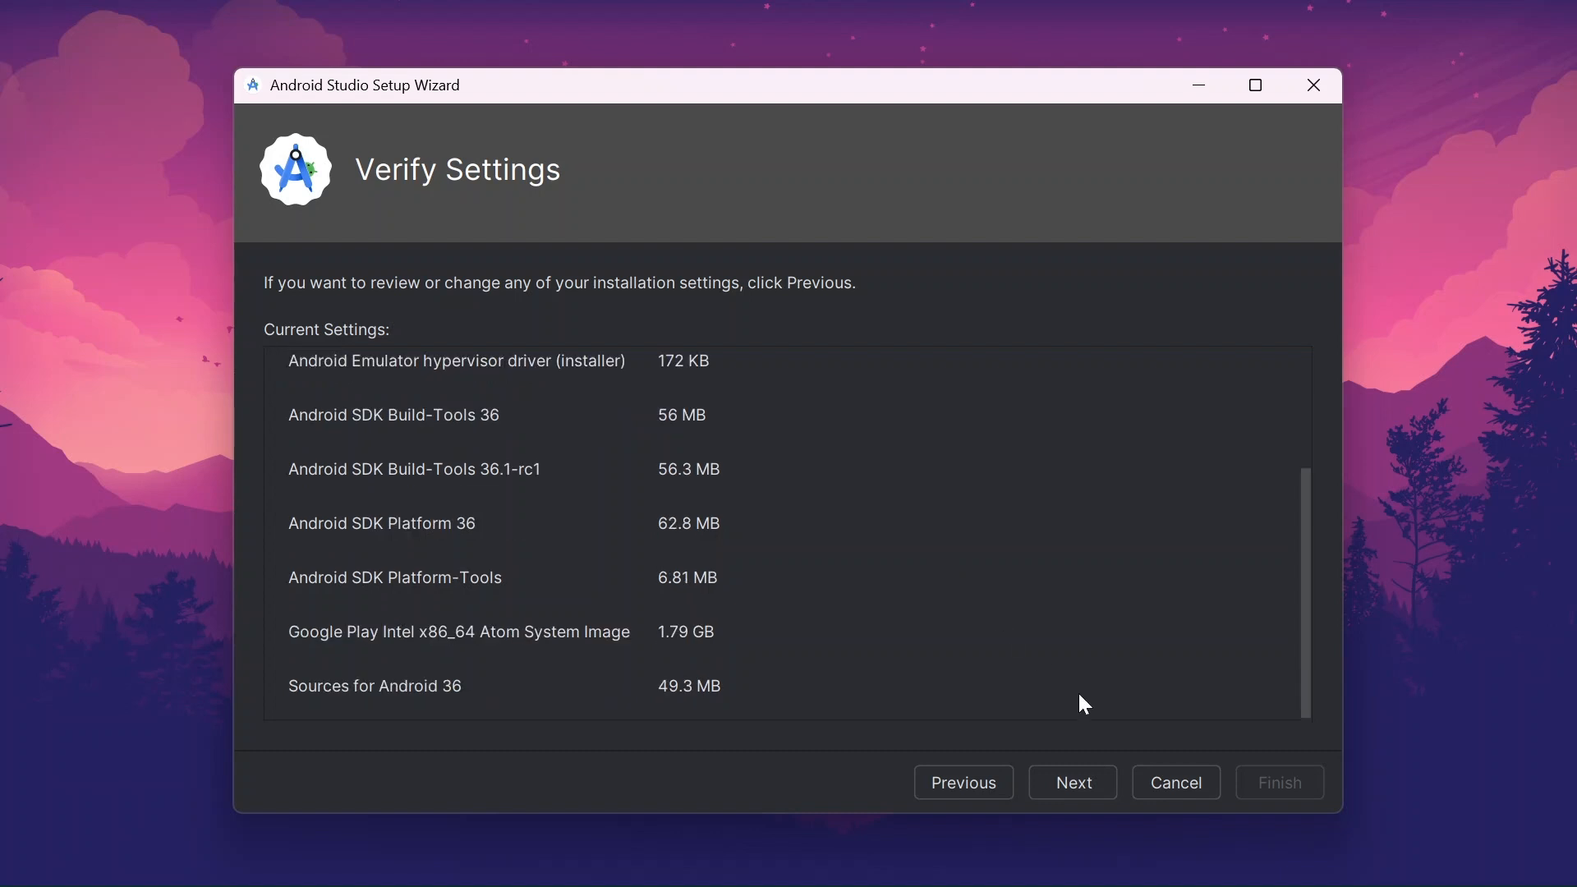
pyautogui.click(1074, 776)
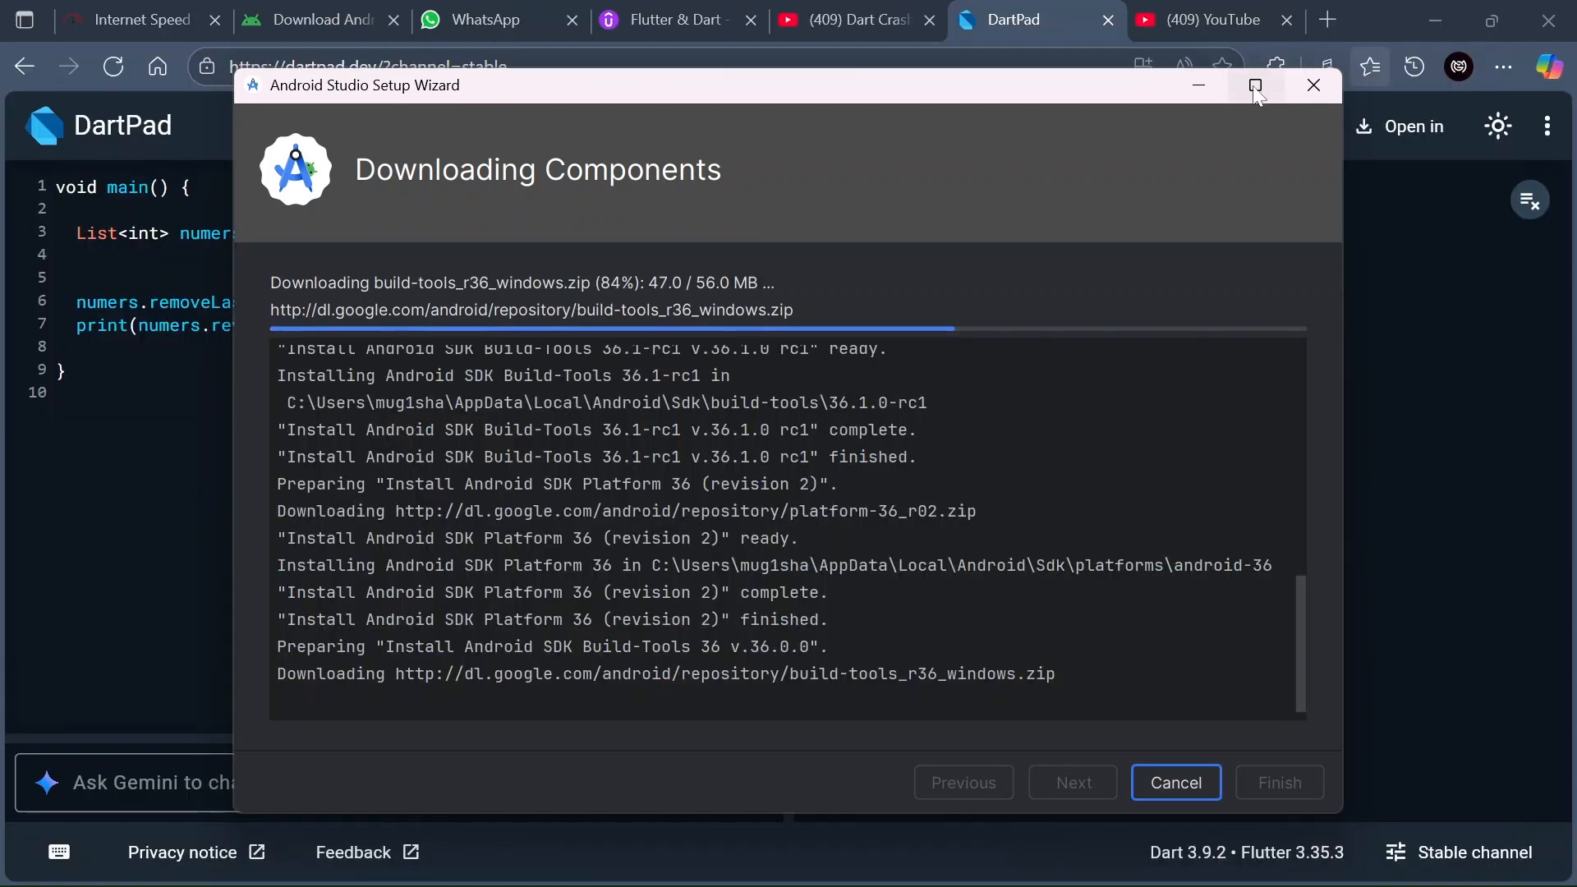
# Step: Maximize the setup wizard and finish it once the SDK components are downloaded
pyautogui.click(1255, 85)
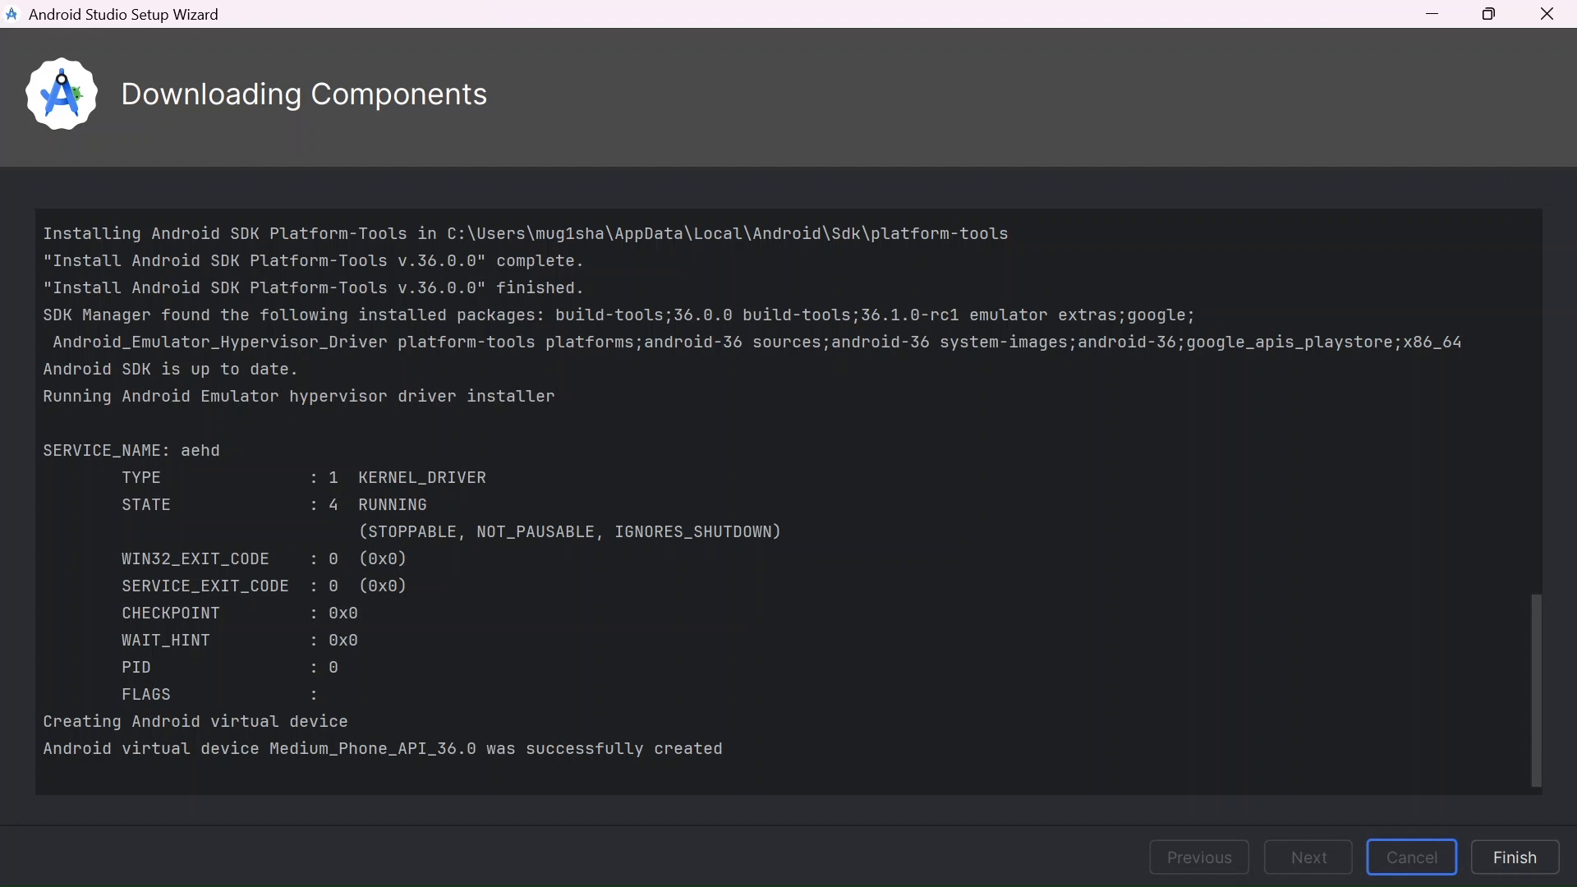
pyautogui.click(1519, 860)
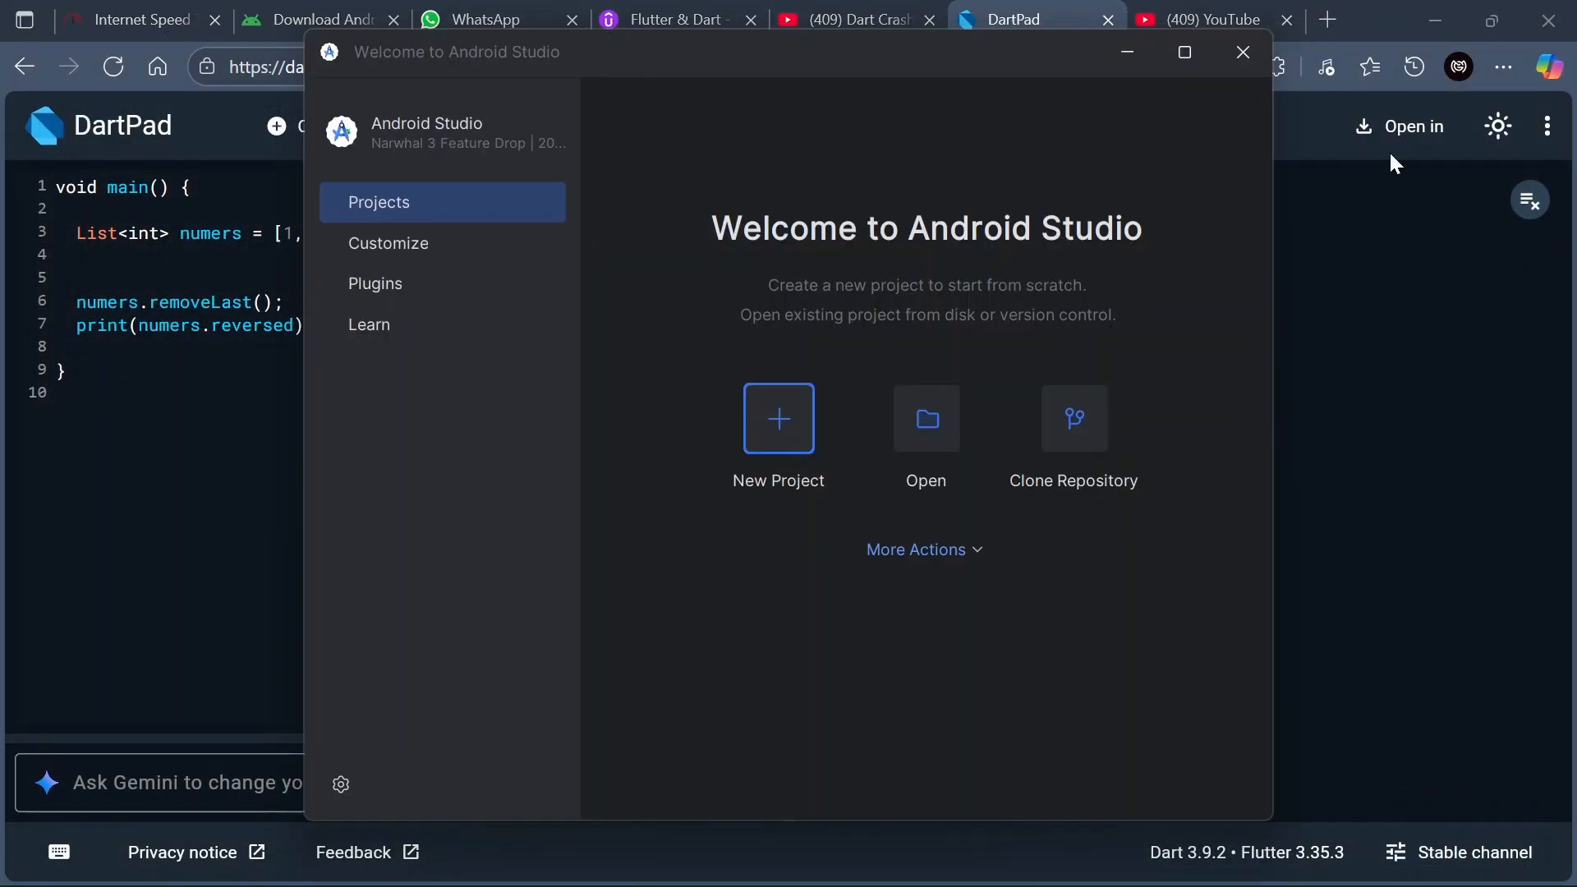
# Step: Minimize the browser, open the SDK Manager from the Android Studio welcome window, and browse the SDK platforms
pyautogui.click(1430, 20)
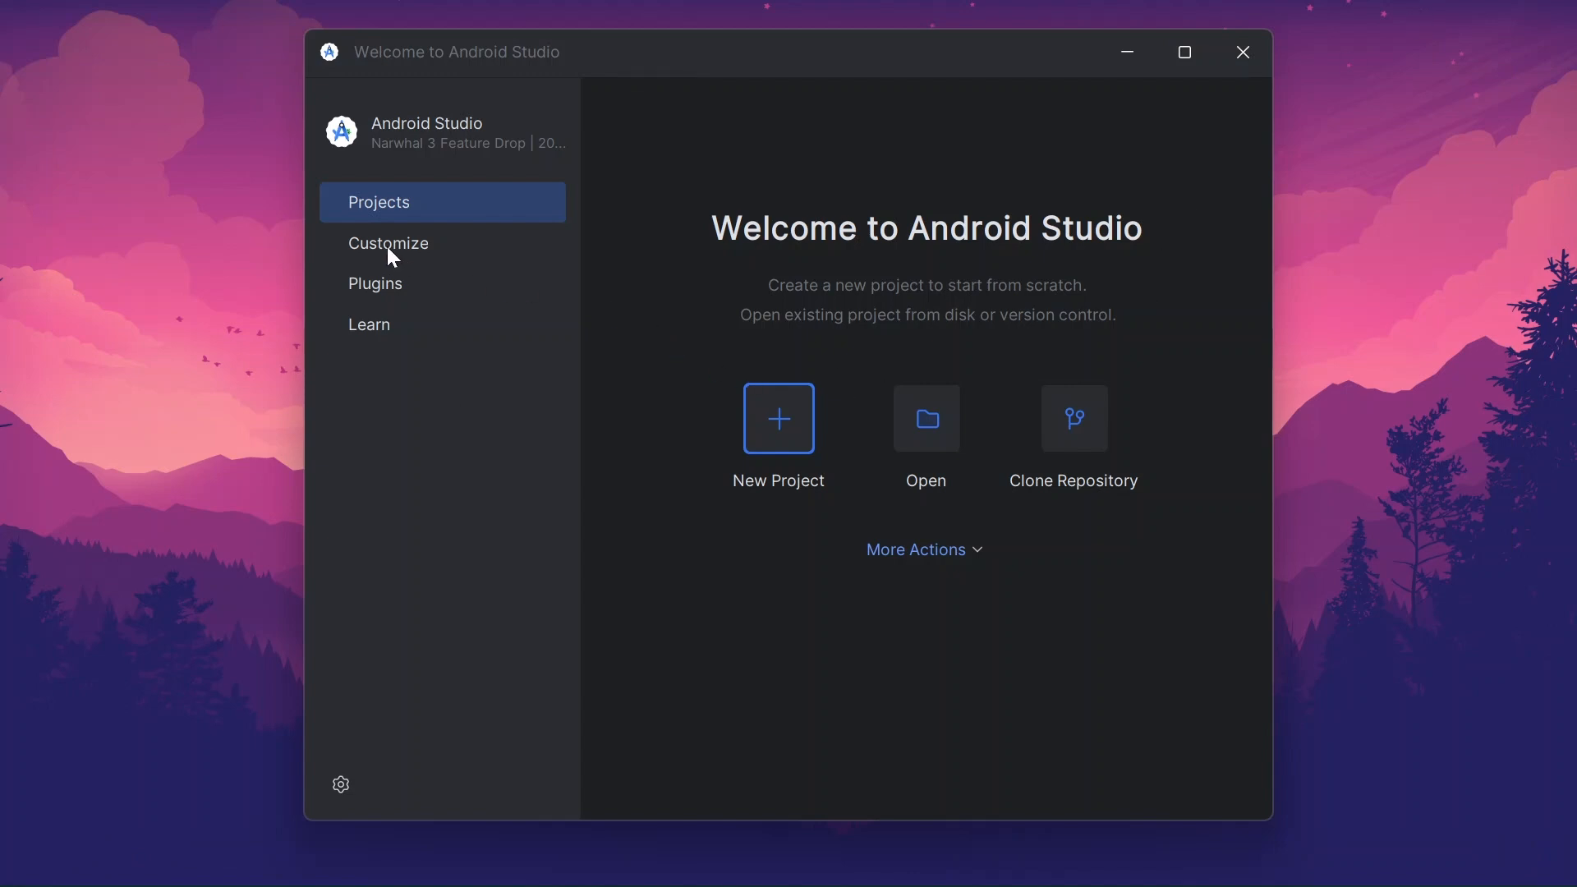
pyautogui.click(970, 555)
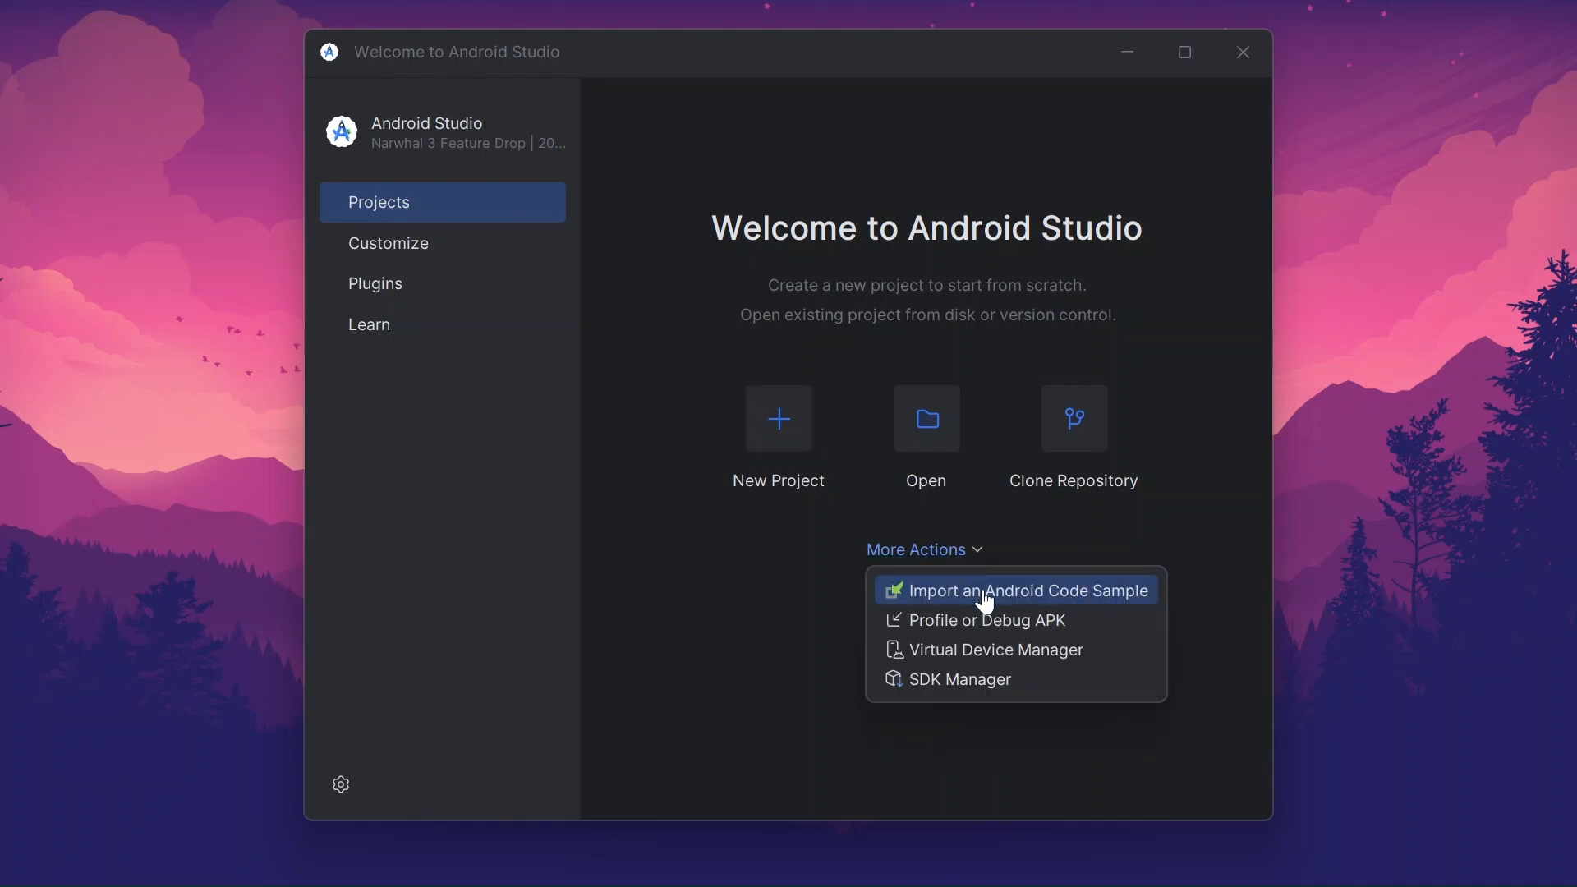
pyautogui.click(972, 685)
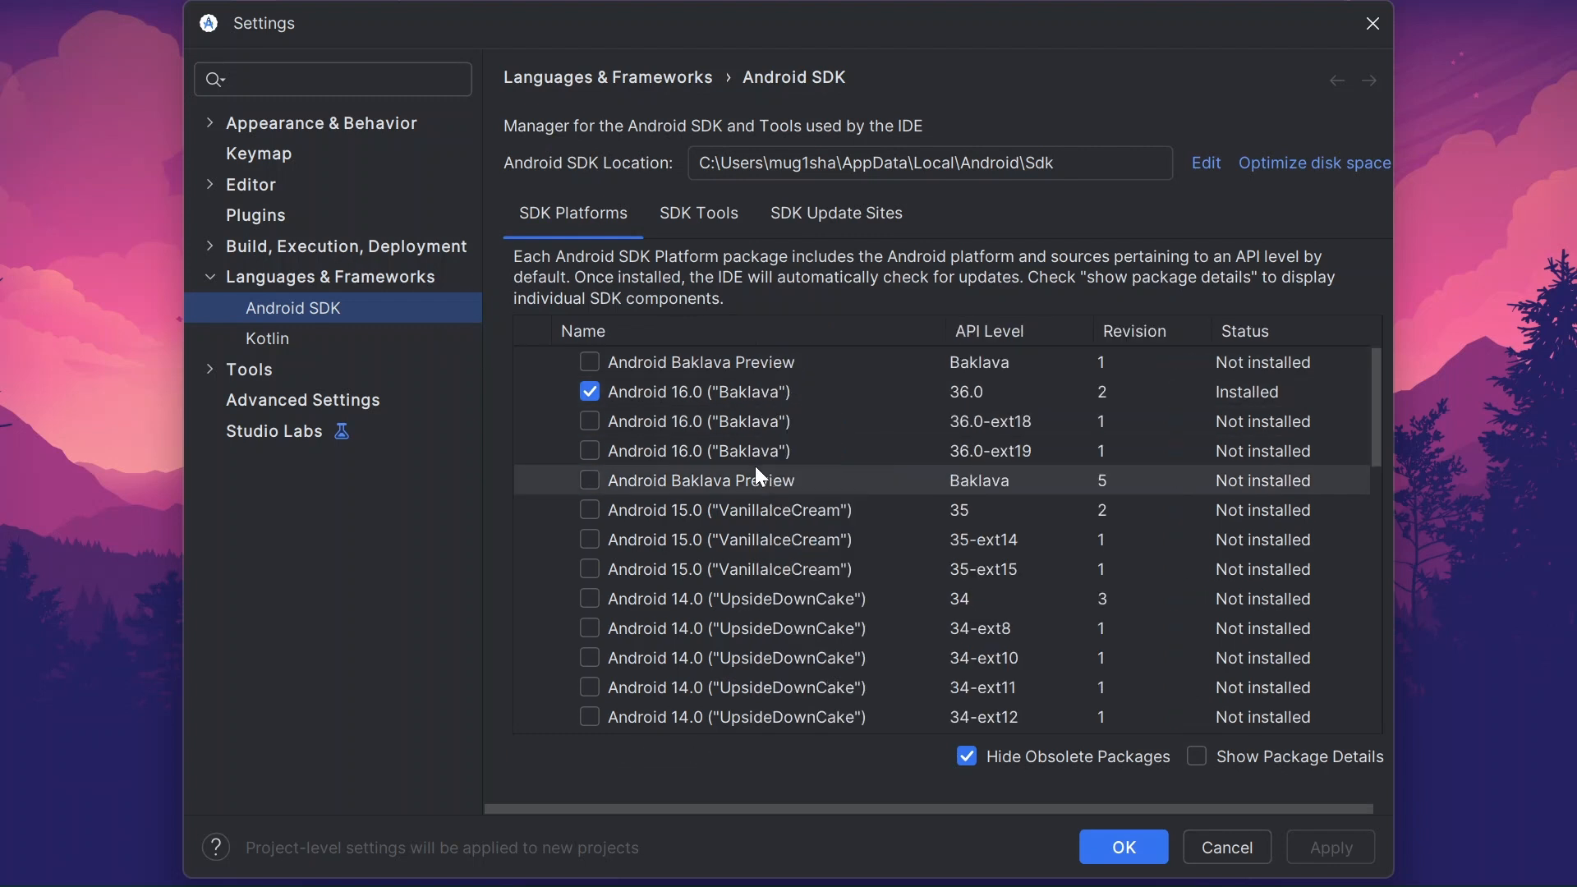
pyautogui.scroll(-1, 758, 475)
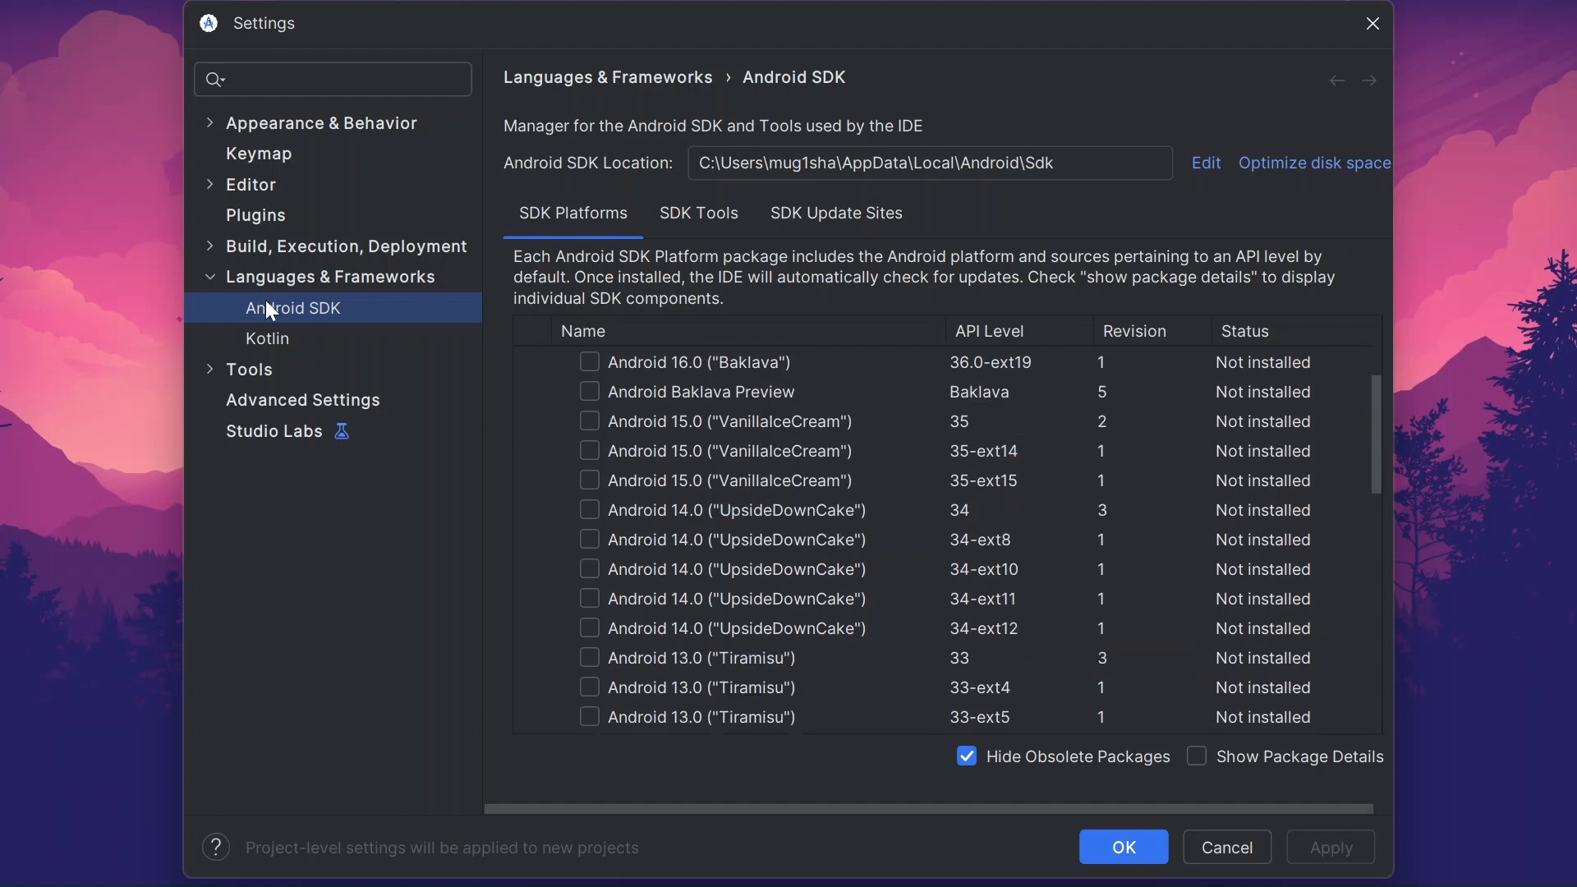
pyautogui.moveTo(942, 860)
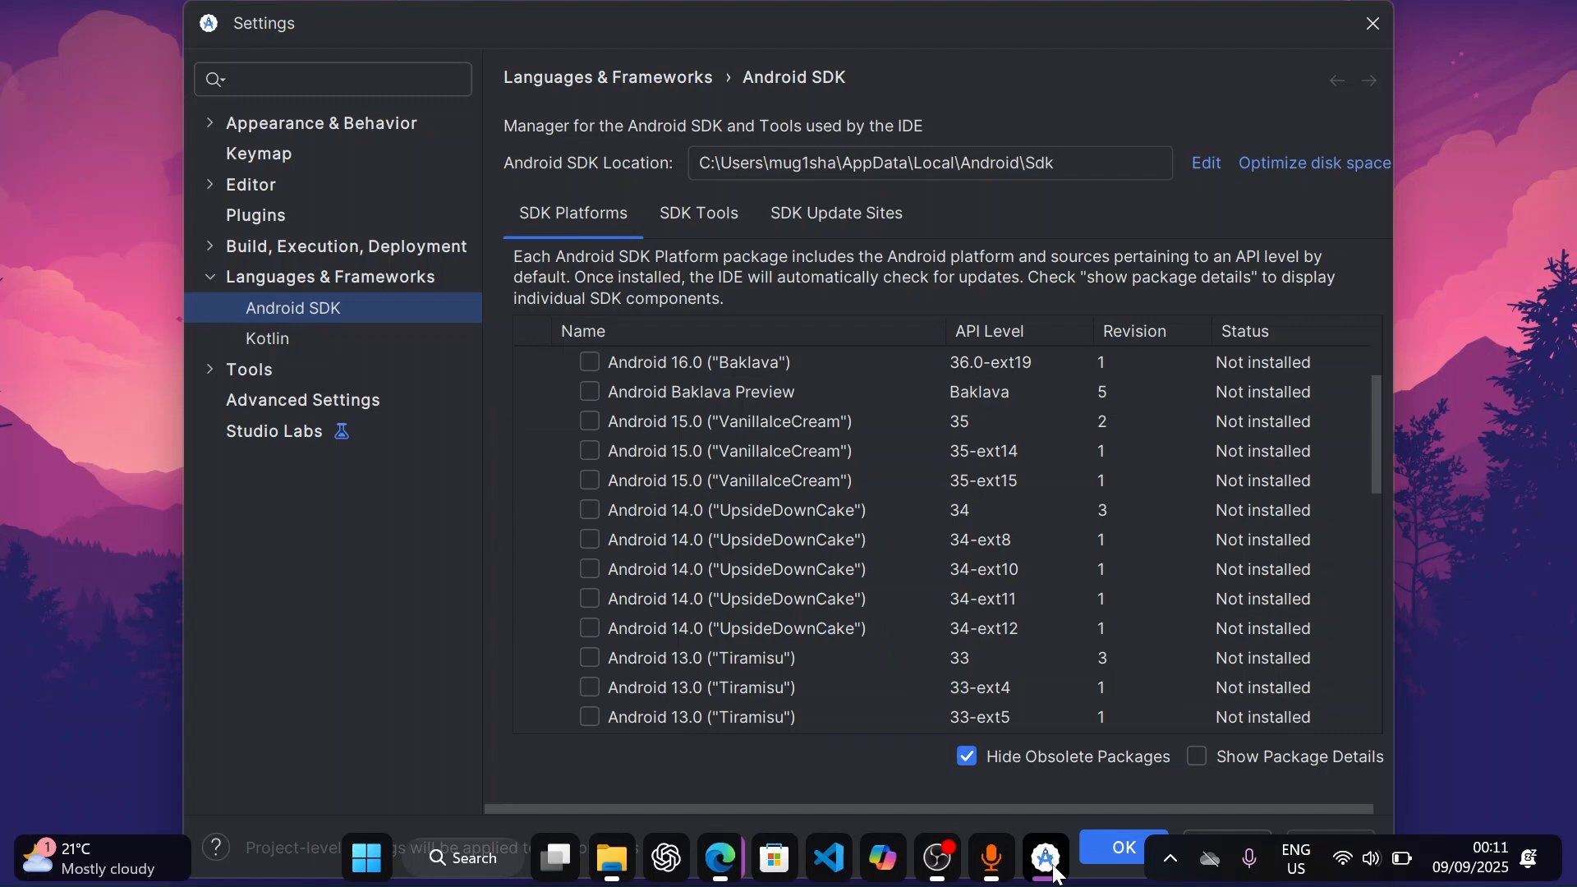
pyautogui.click(915, 719)
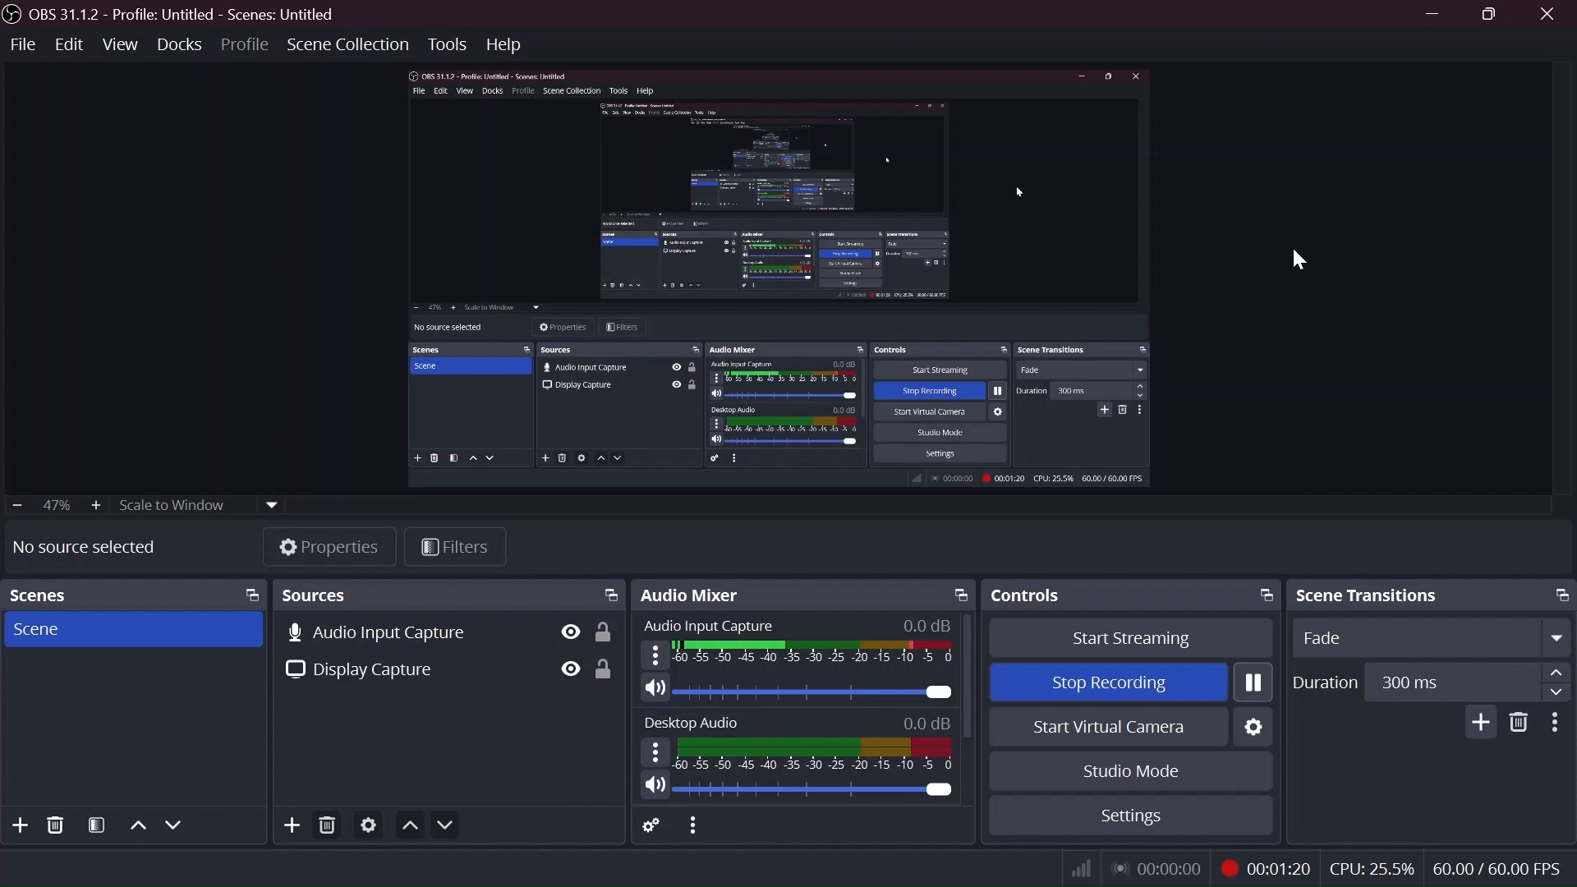
pyautogui.moveTo(1438, 8); pyautogui.dragTo(1446, 20)
pyautogui.click(1433, 21)
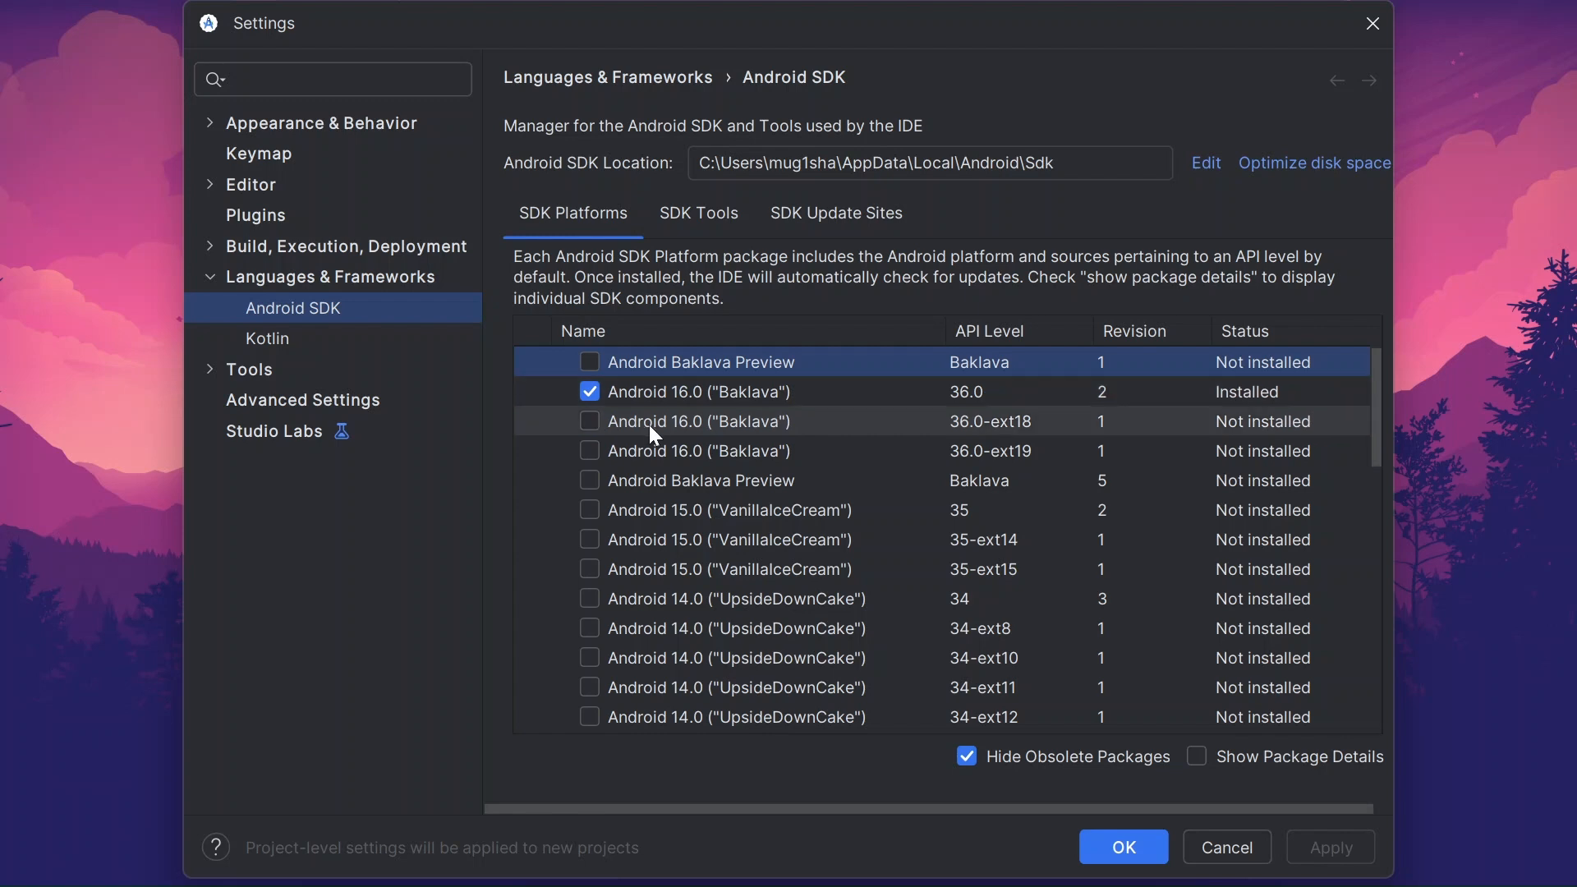
# Step: Select Android SDK Command-line Tools (latest) among the SDK tools, apply the change and confirm its installation
pyautogui.scroll(-3, 649, 426)
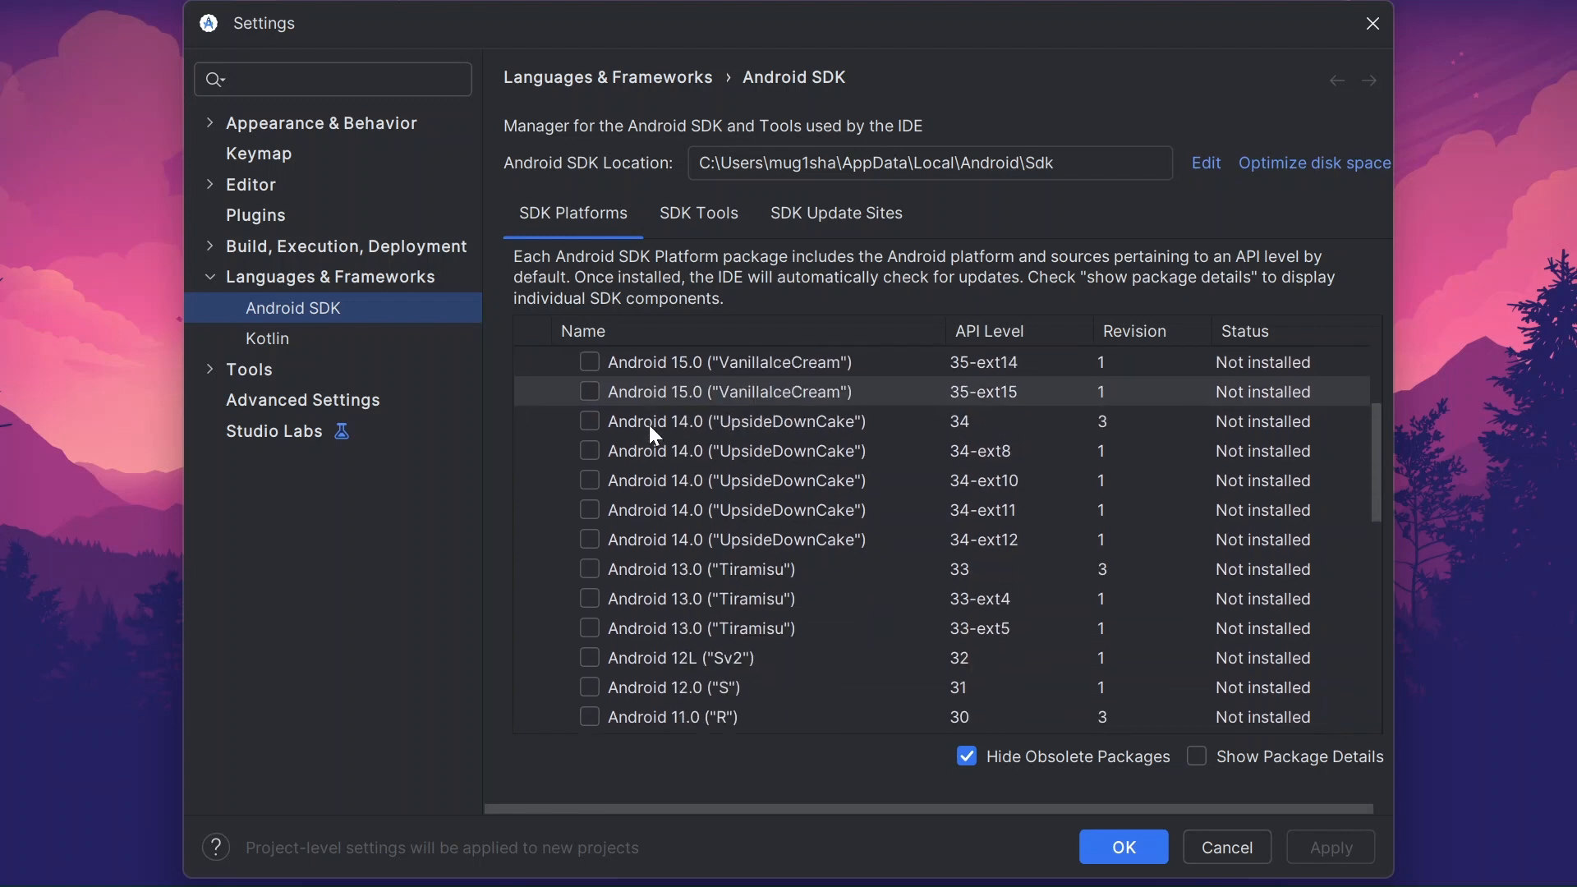
pyautogui.click(682, 224)
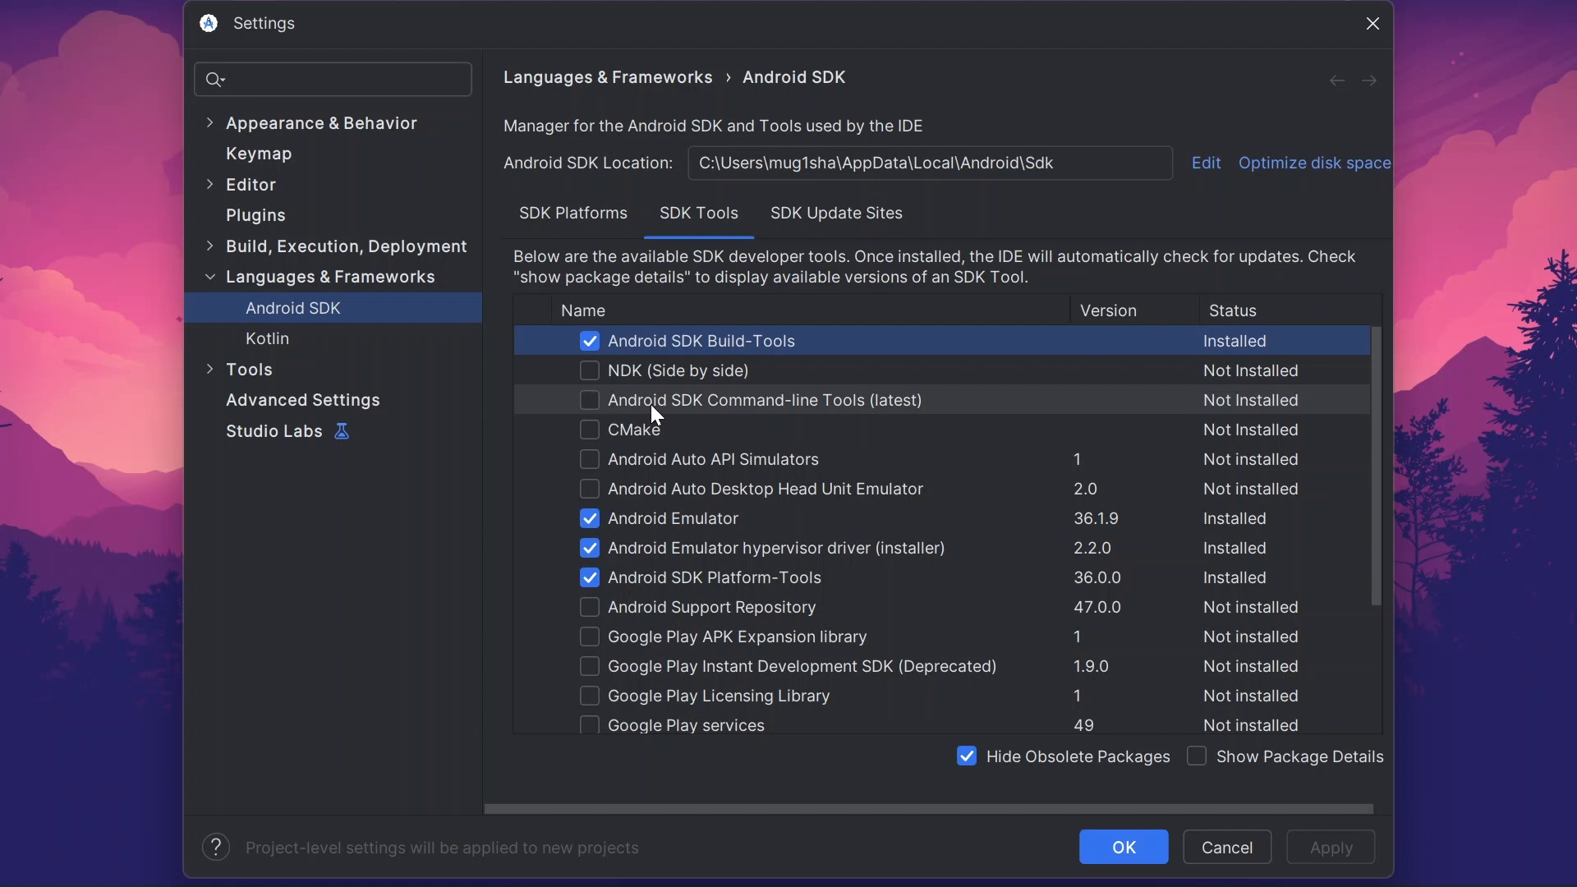
pyautogui.click(590, 401)
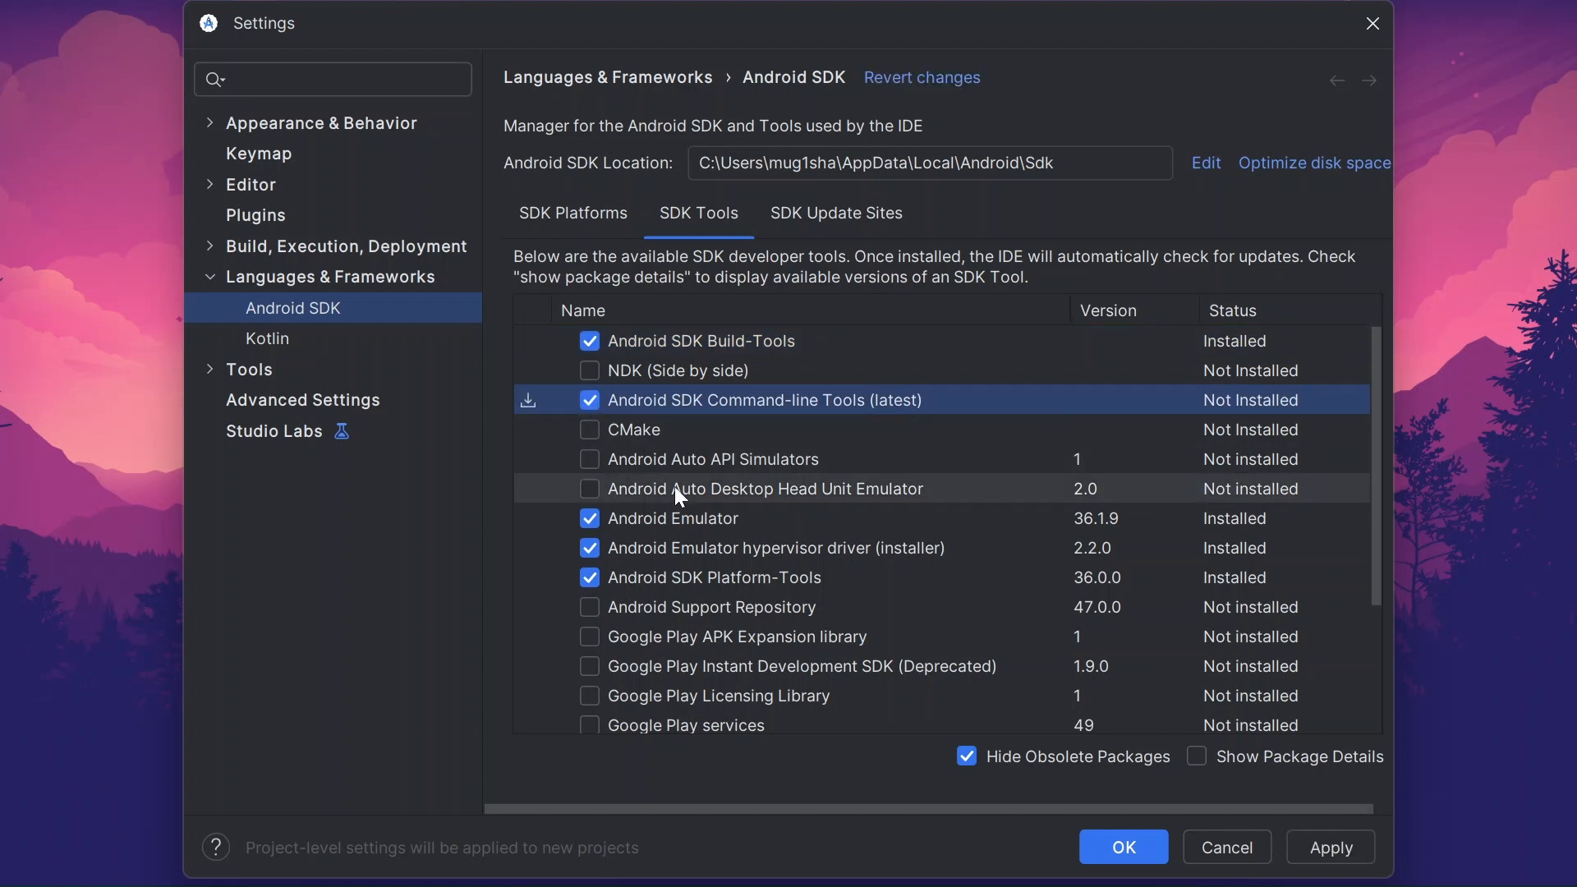
pyautogui.click(1332, 850)
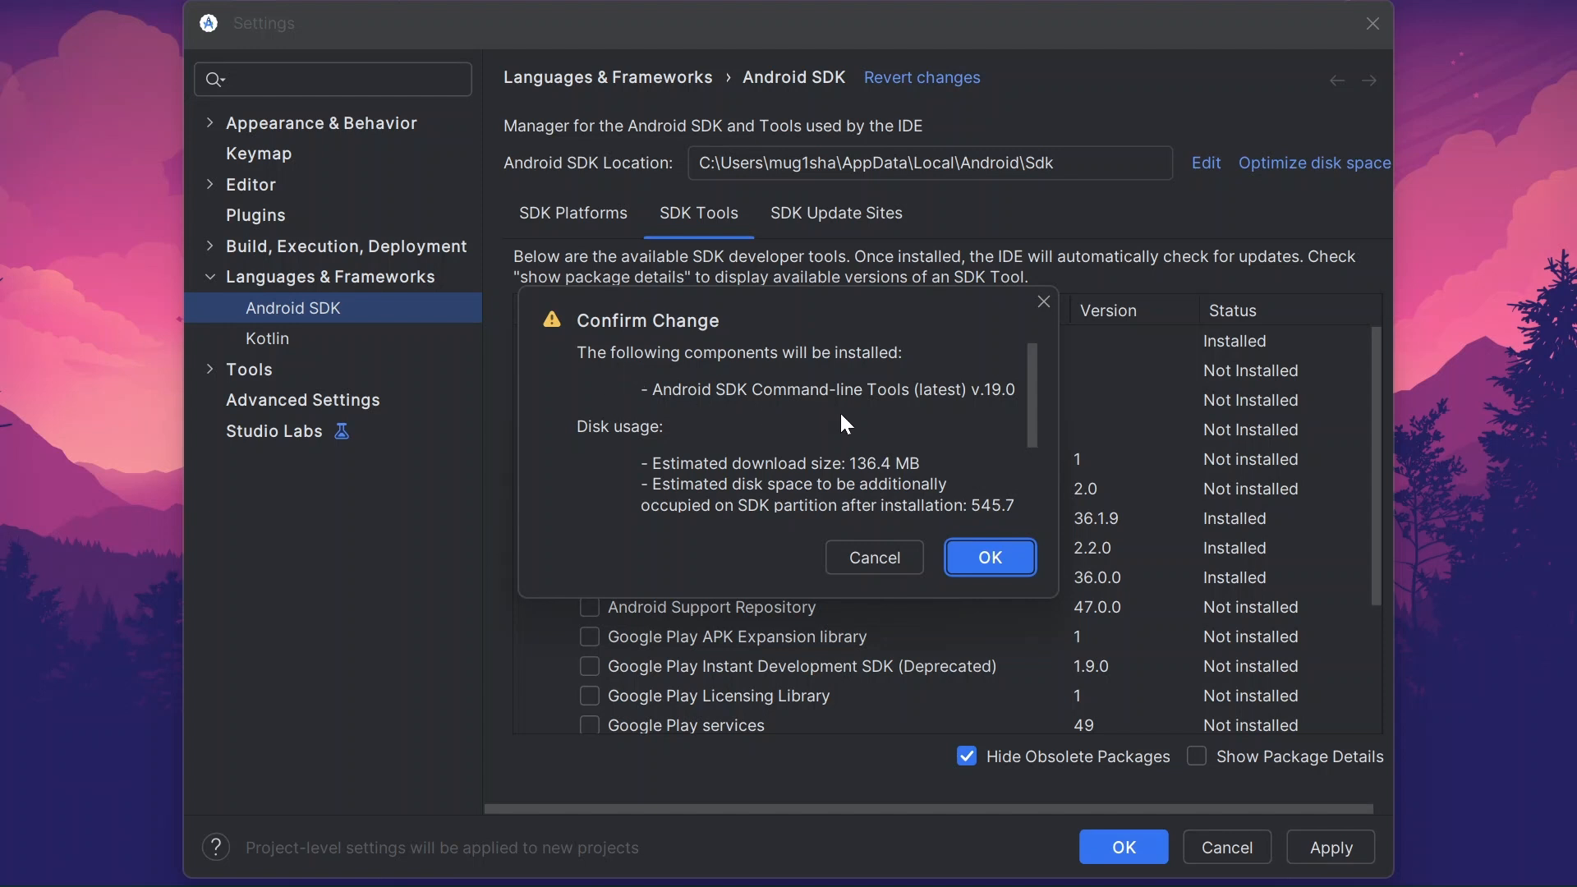
pyautogui.click(988, 552)
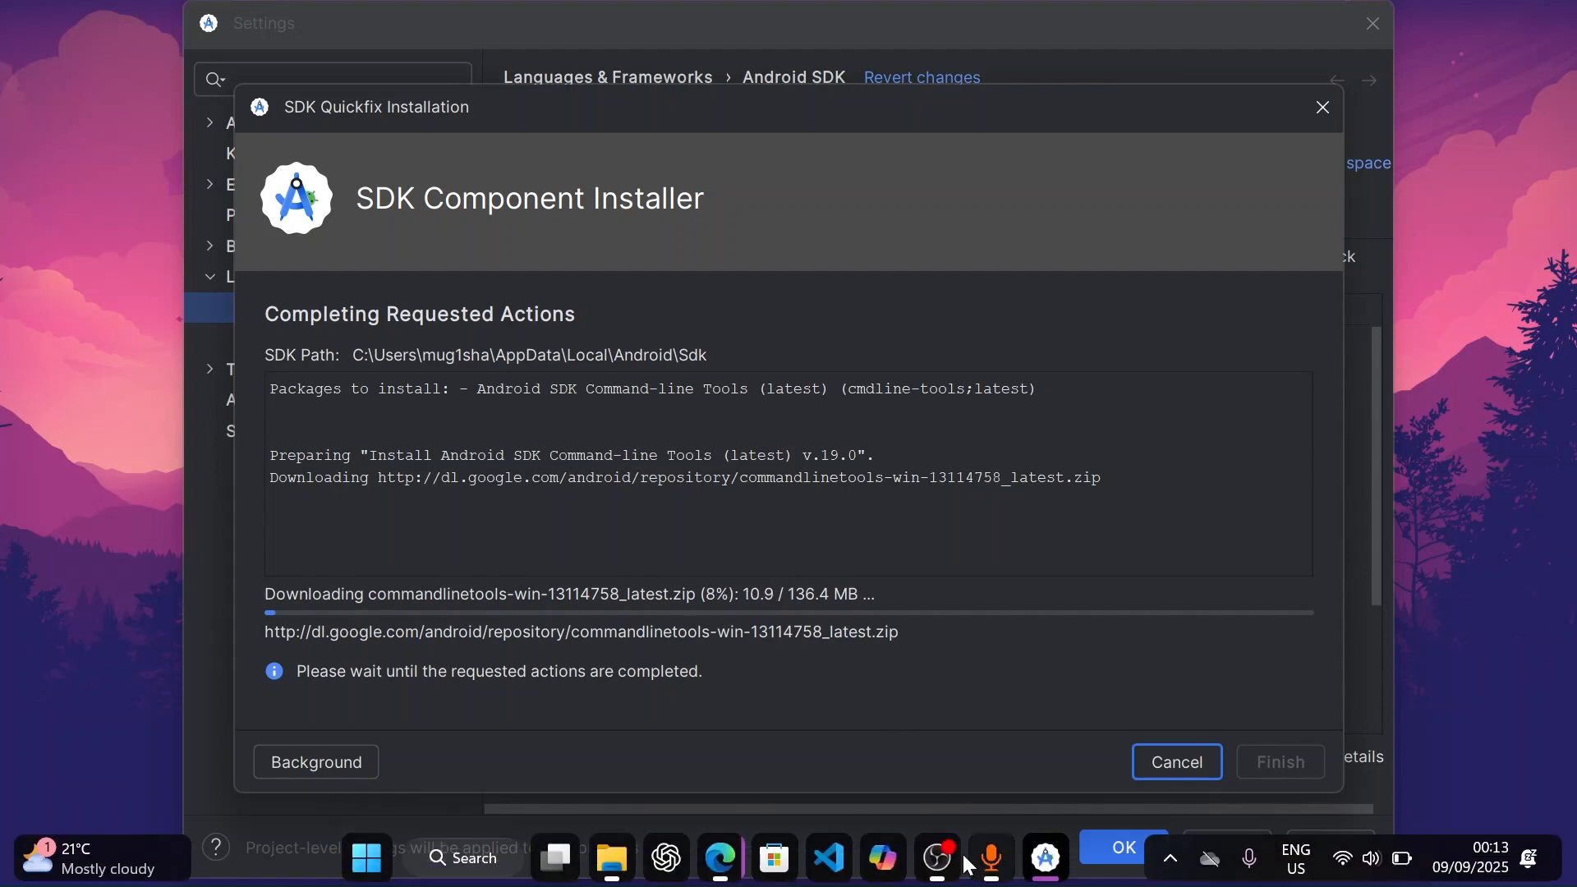
pyautogui.moveTo(936, 858)
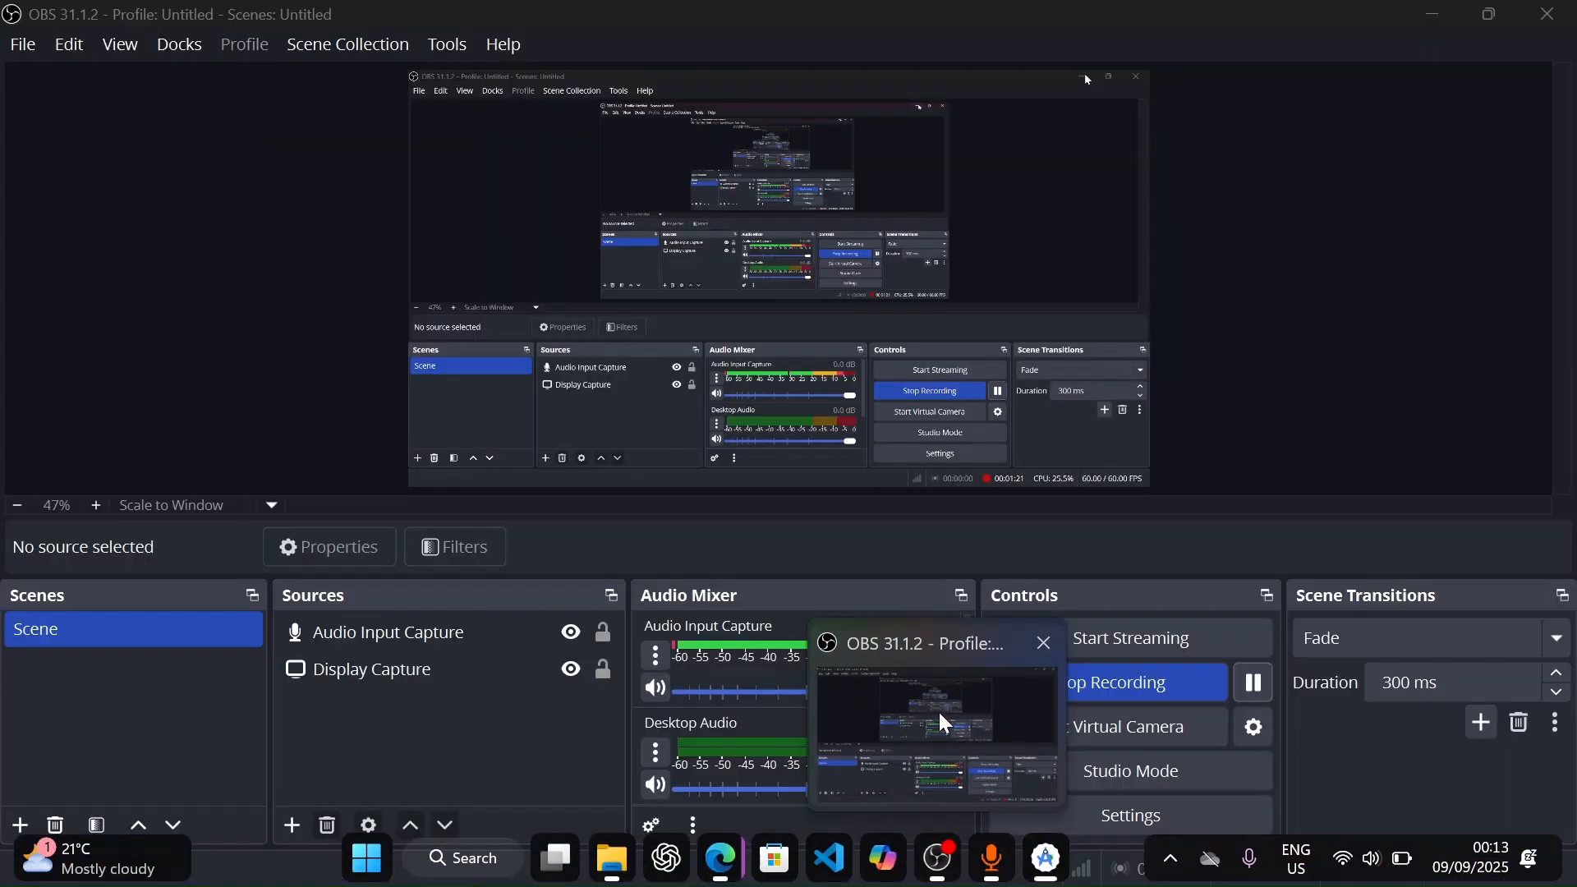
pyautogui.click(939, 712)
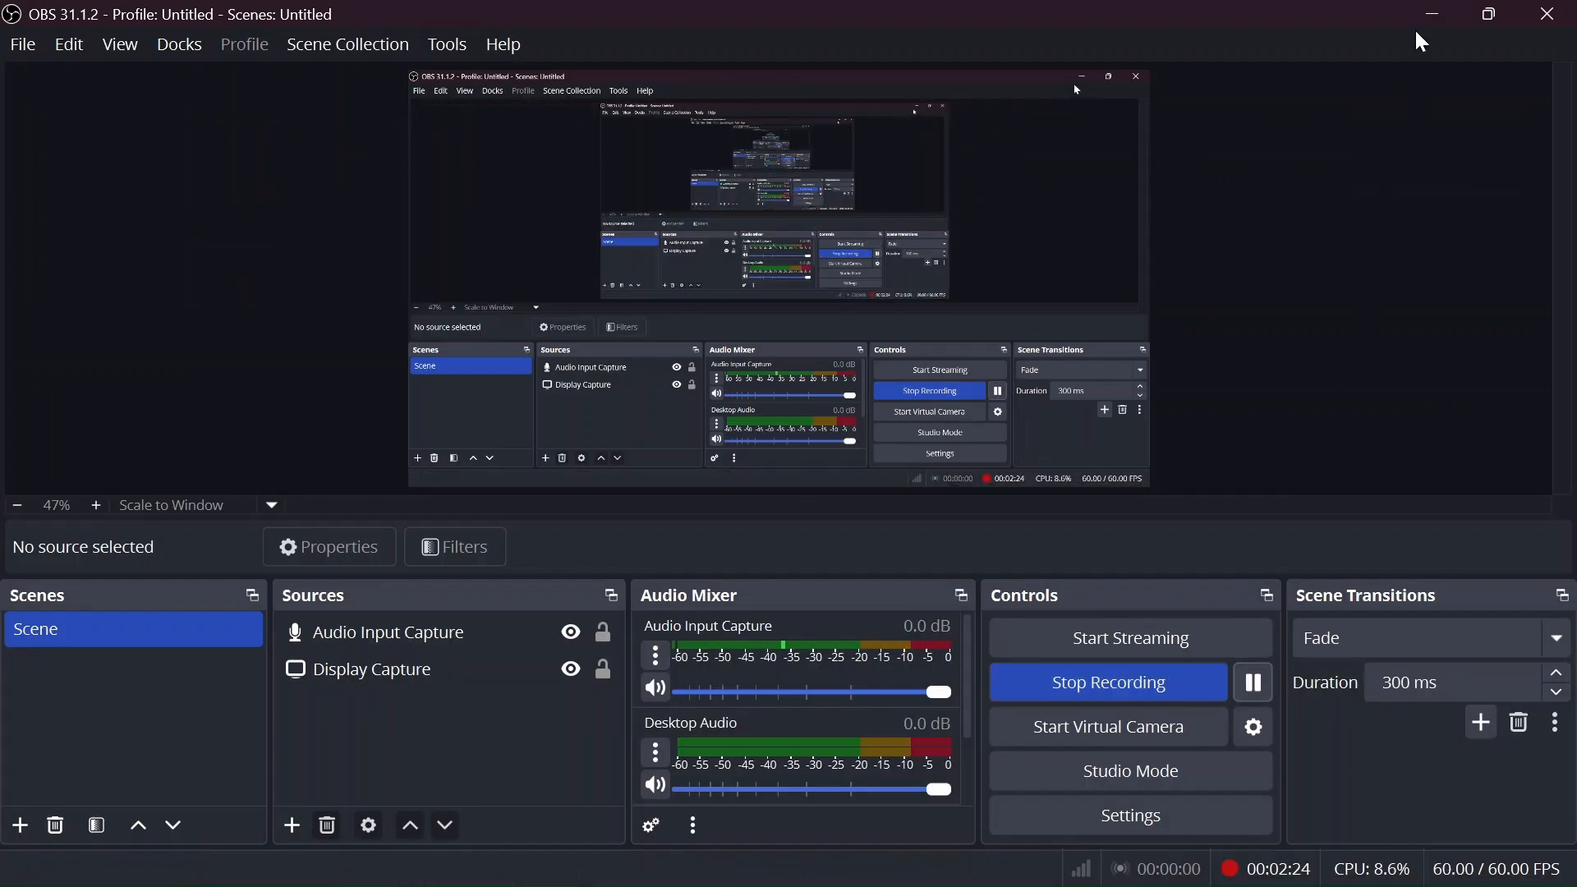
pyautogui.click(1433, 14)
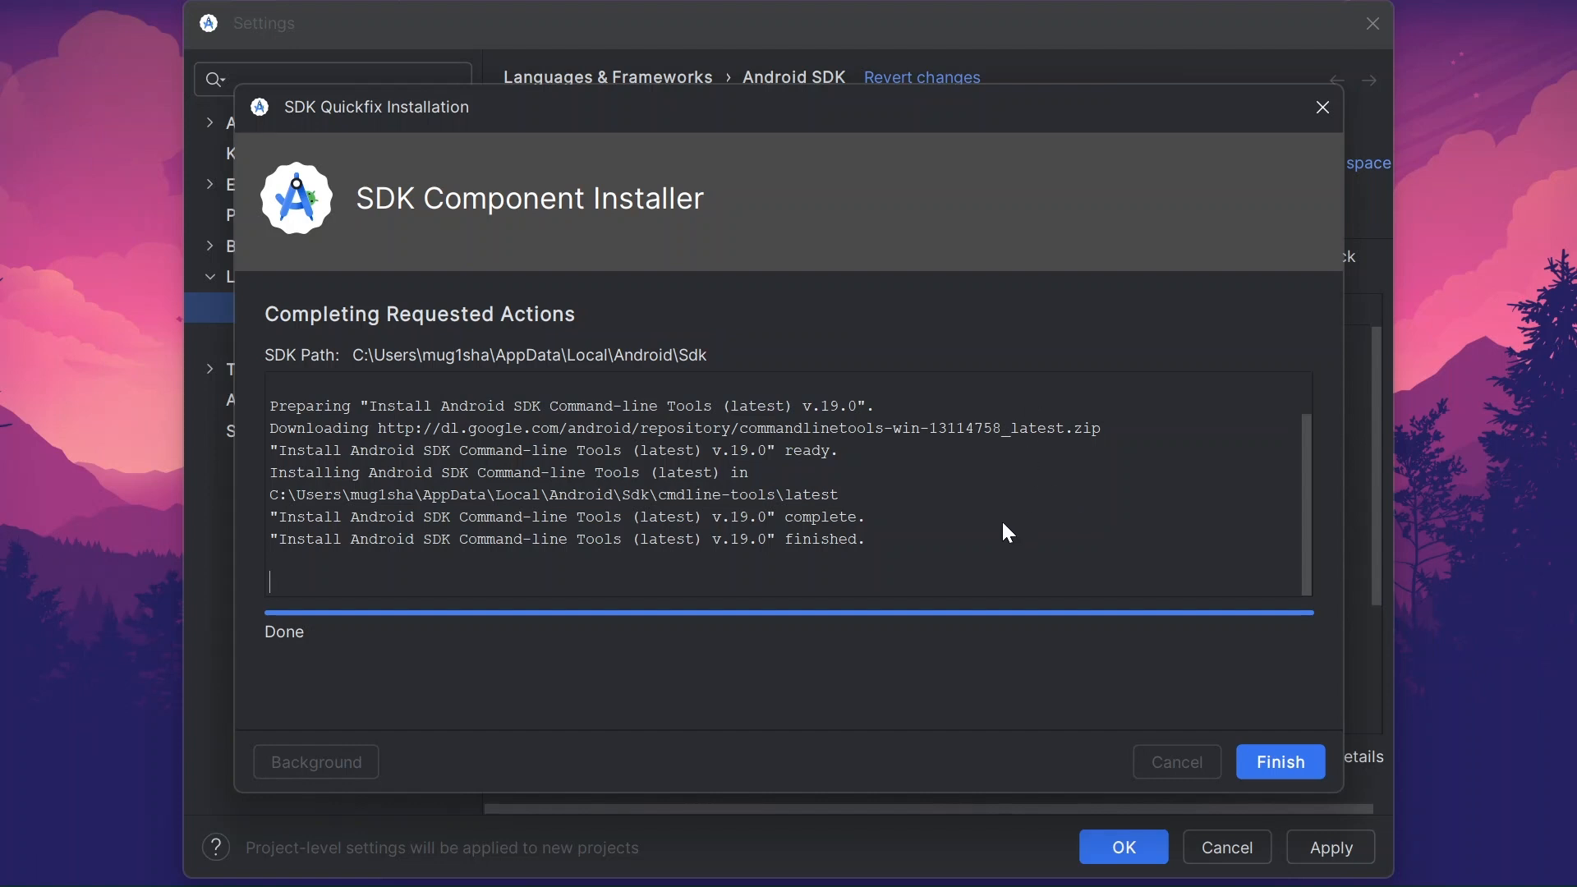
# Step: Finish the SDK component installer and accept the Android SDK settings to return to the welcome window
pyautogui.click(1269, 778)
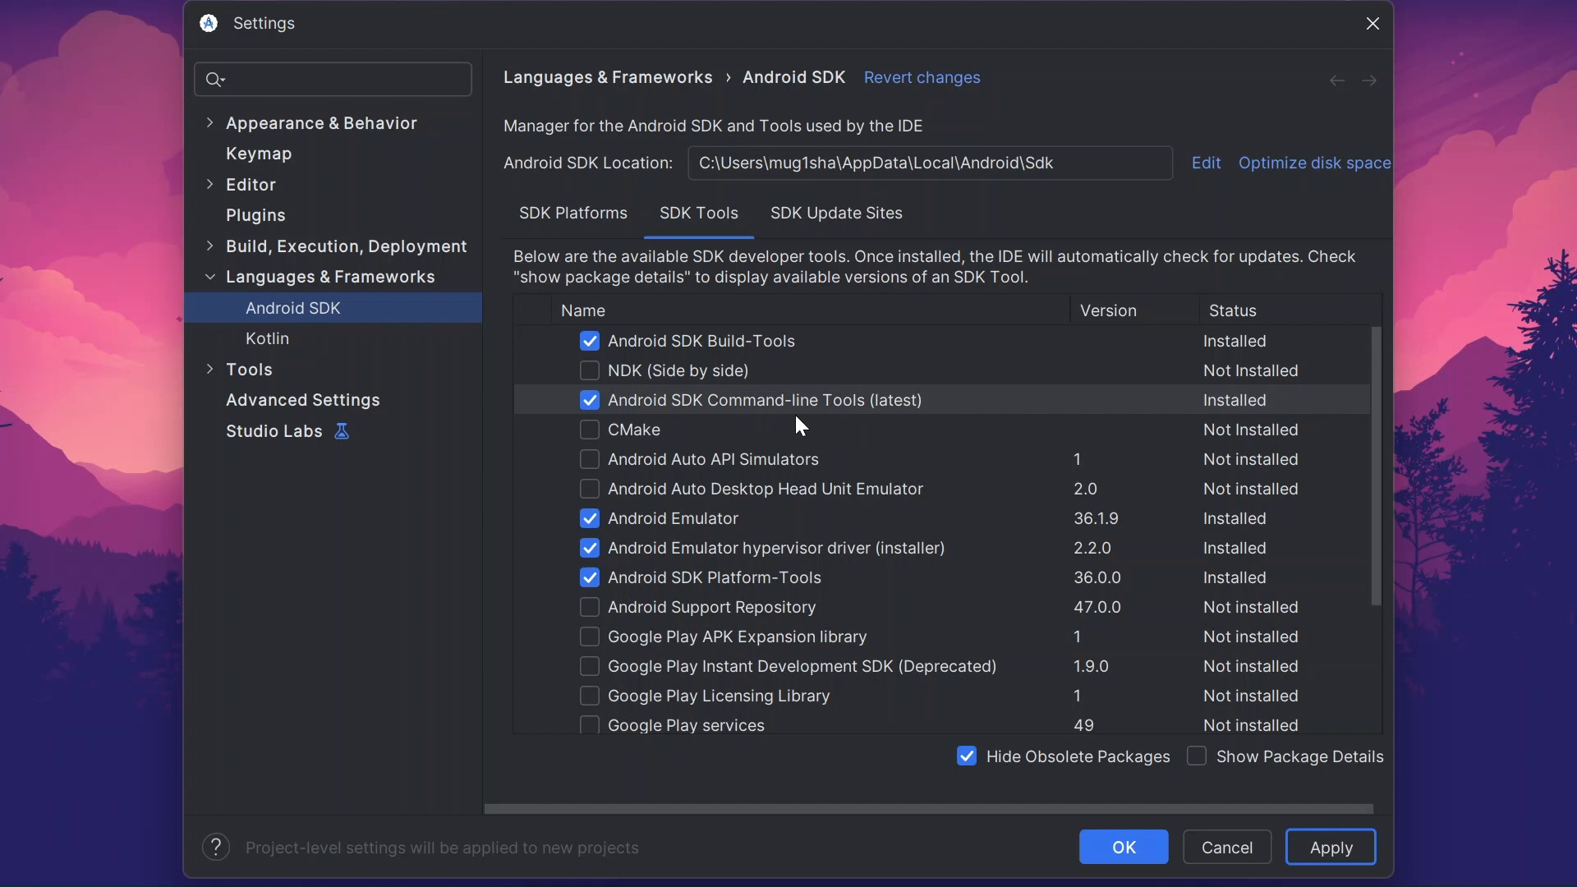
pyautogui.click(1139, 847)
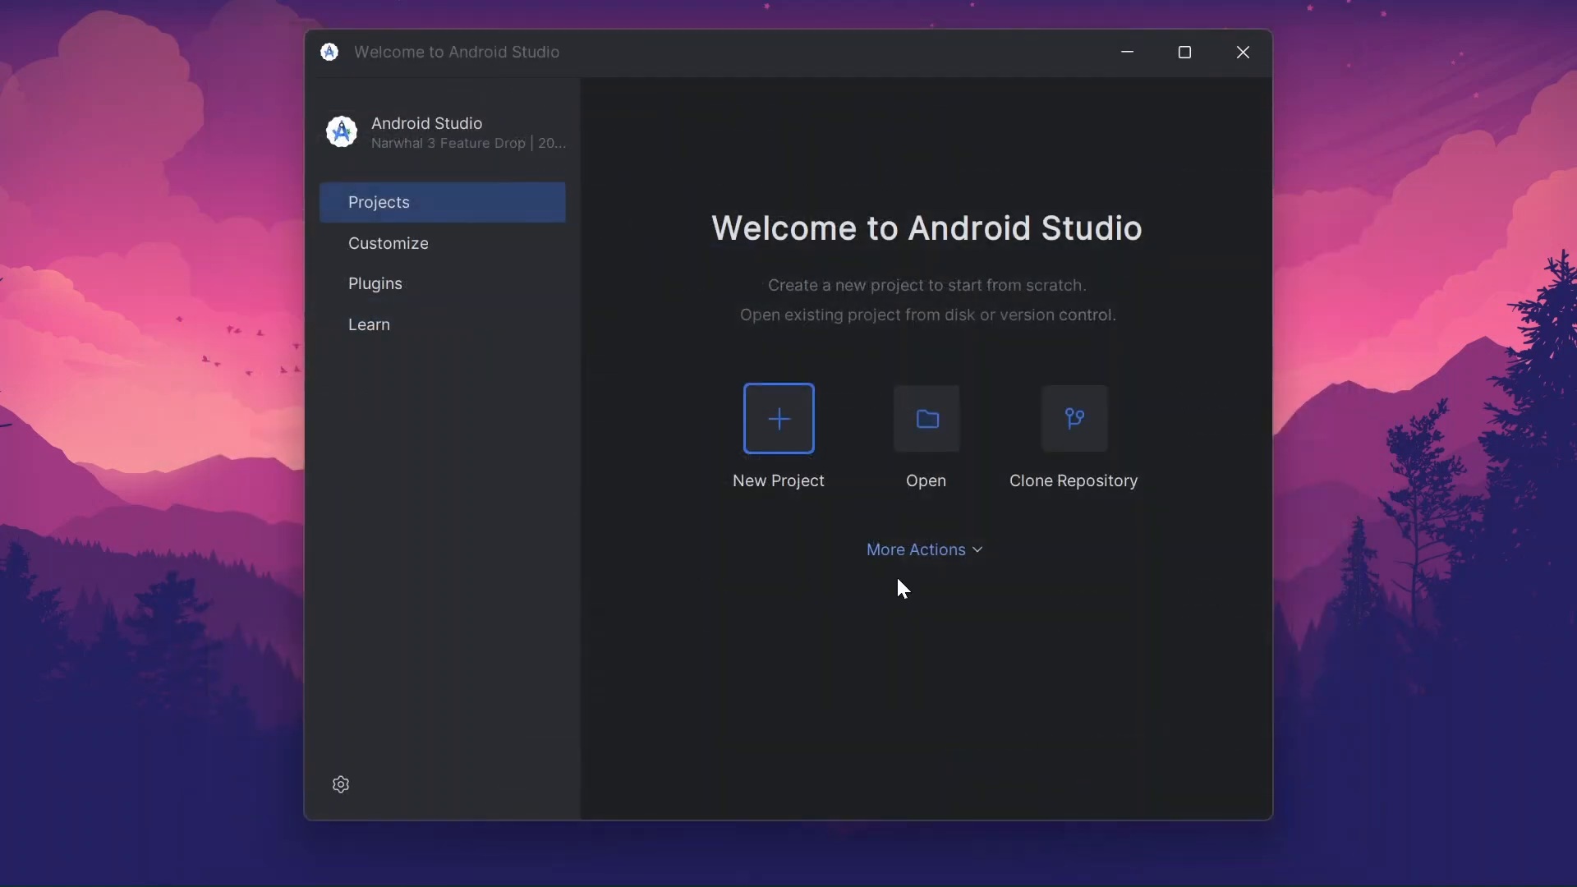
# Step: Open the Virtual Device Manager and allow adb network access through Windows Firewall after expanding the network options
pyautogui.click(894, 561)
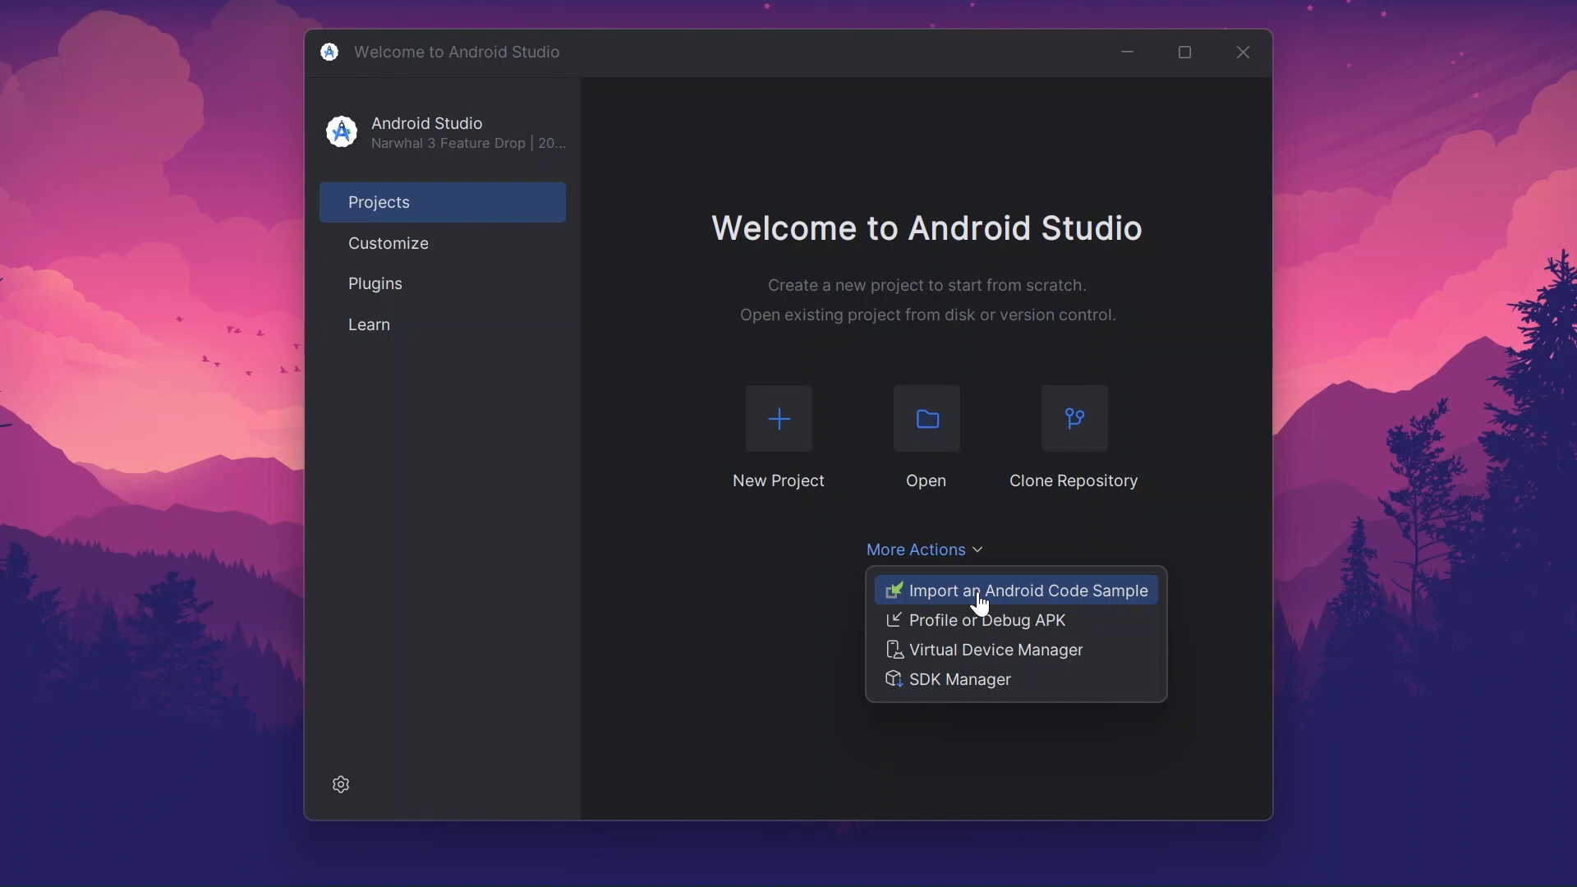
pyautogui.click(992, 653)
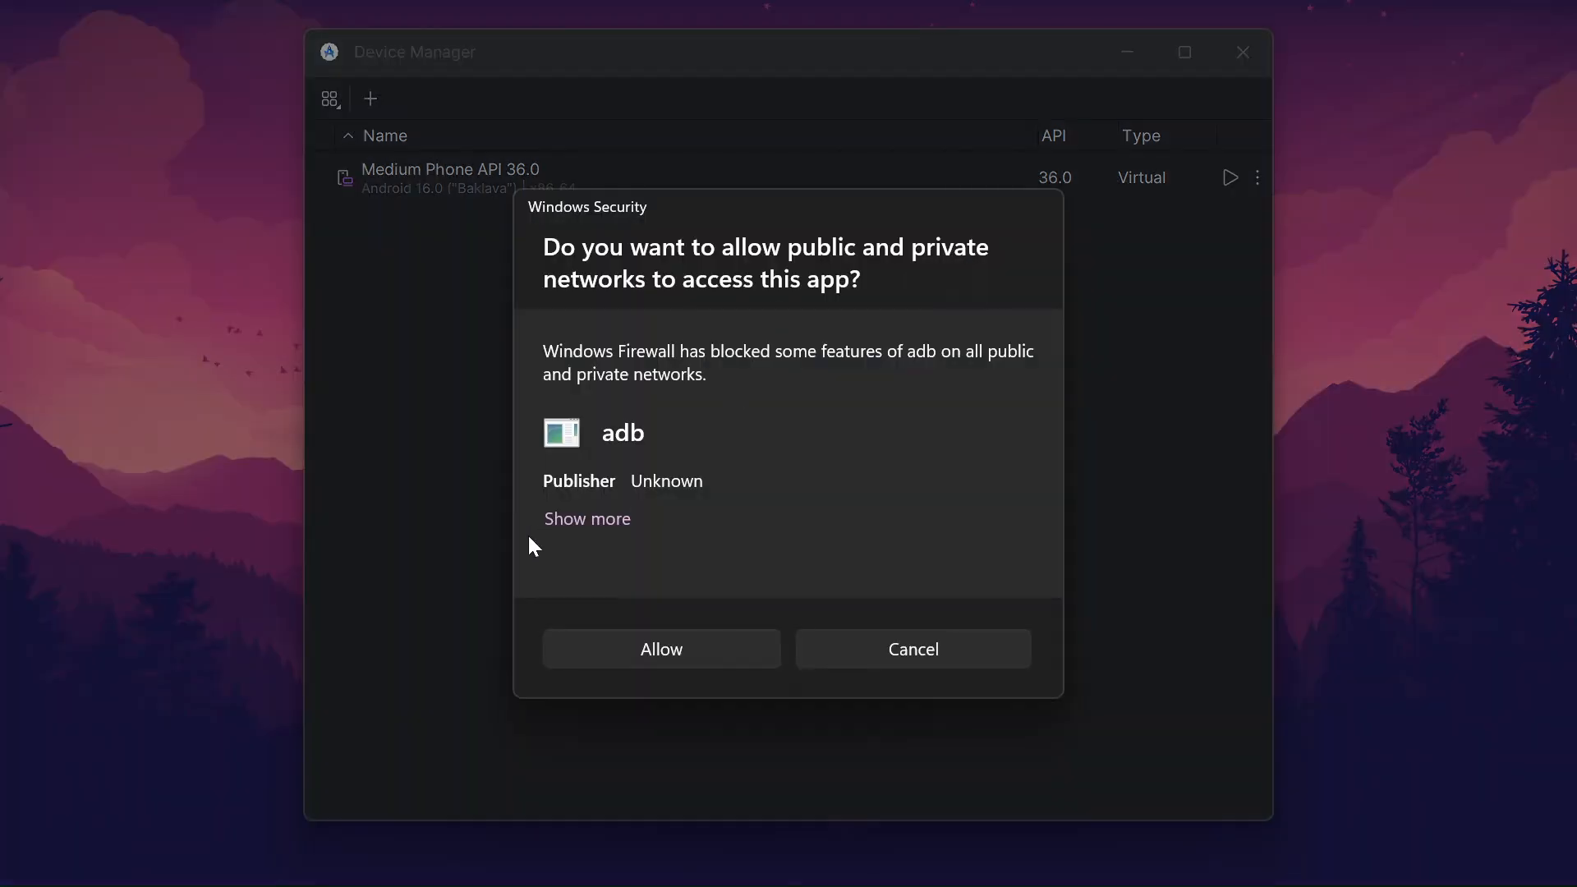
pyautogui.click(598, 520)
pyautogui.click(614, 561)
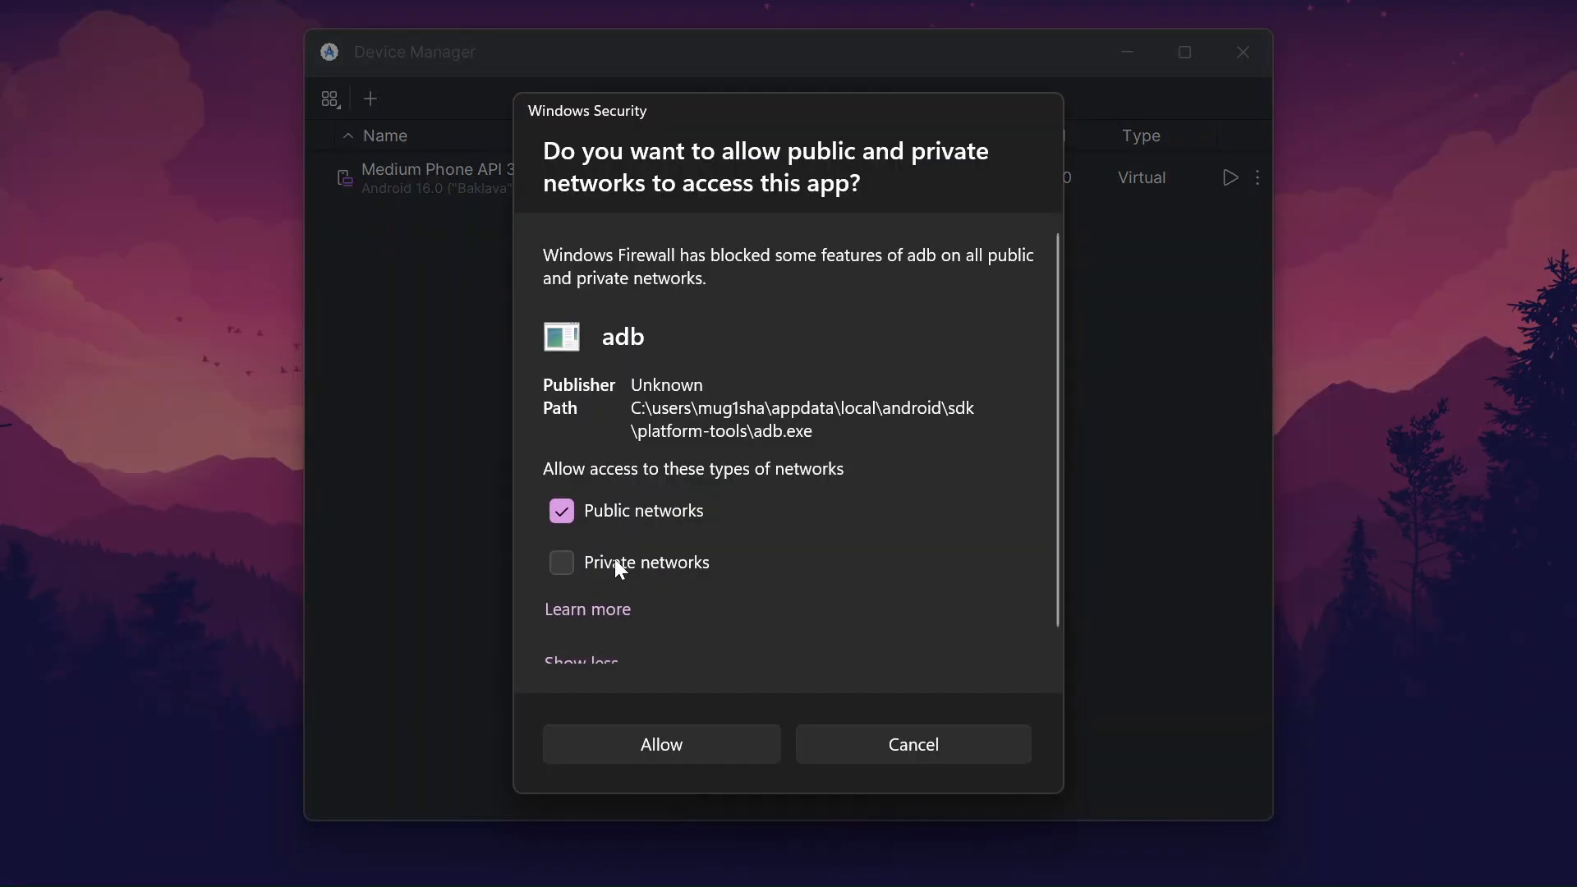
pyautogui.click(640, 747)
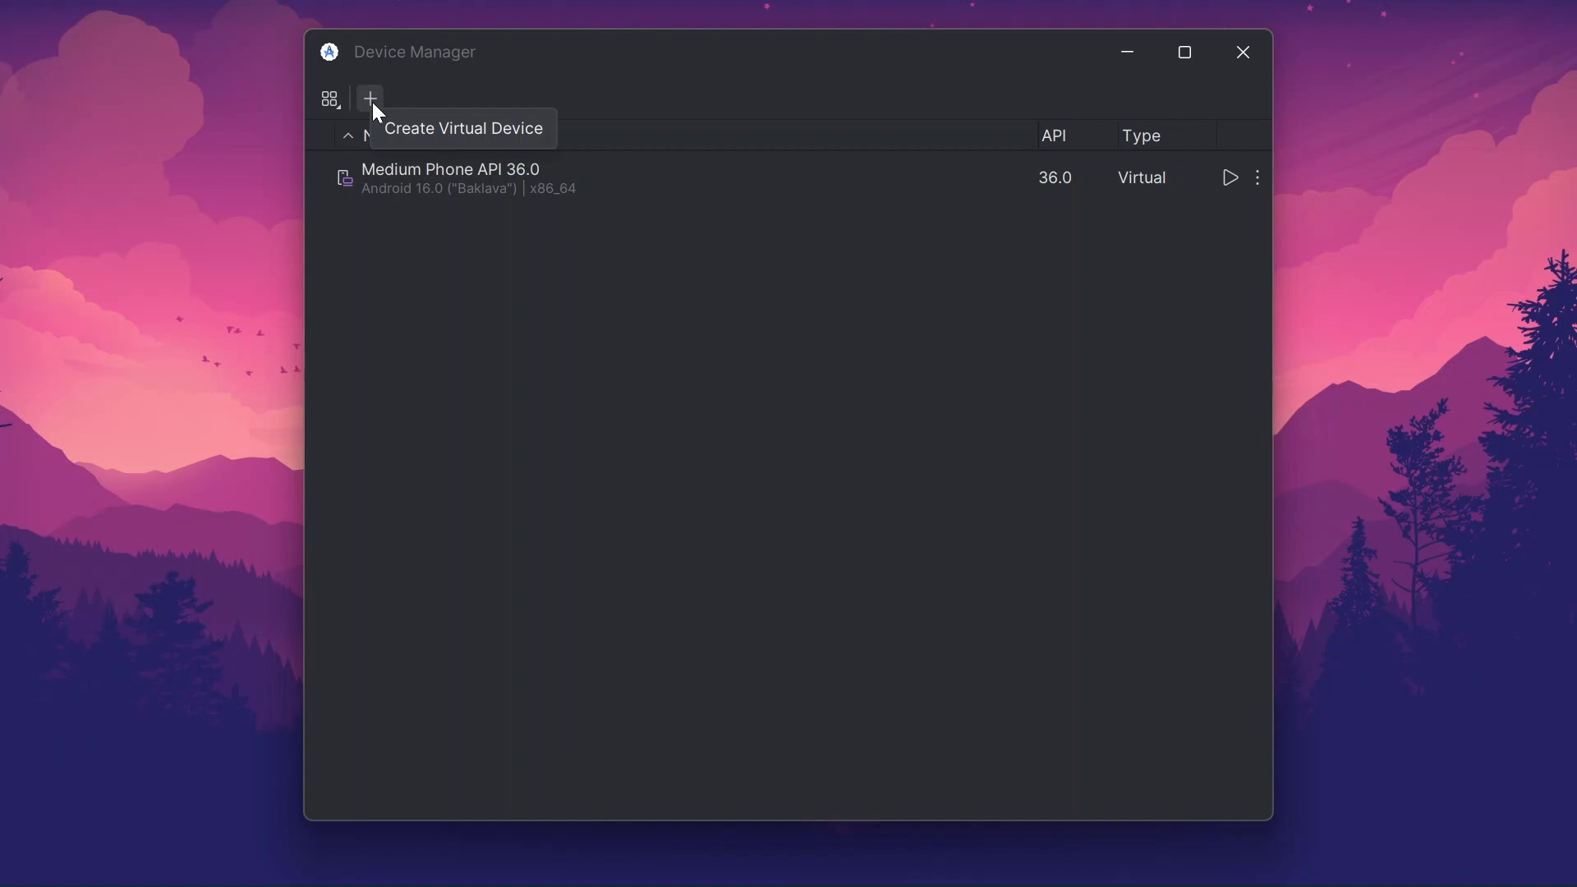
pyautogui.moveTo(999, 877)
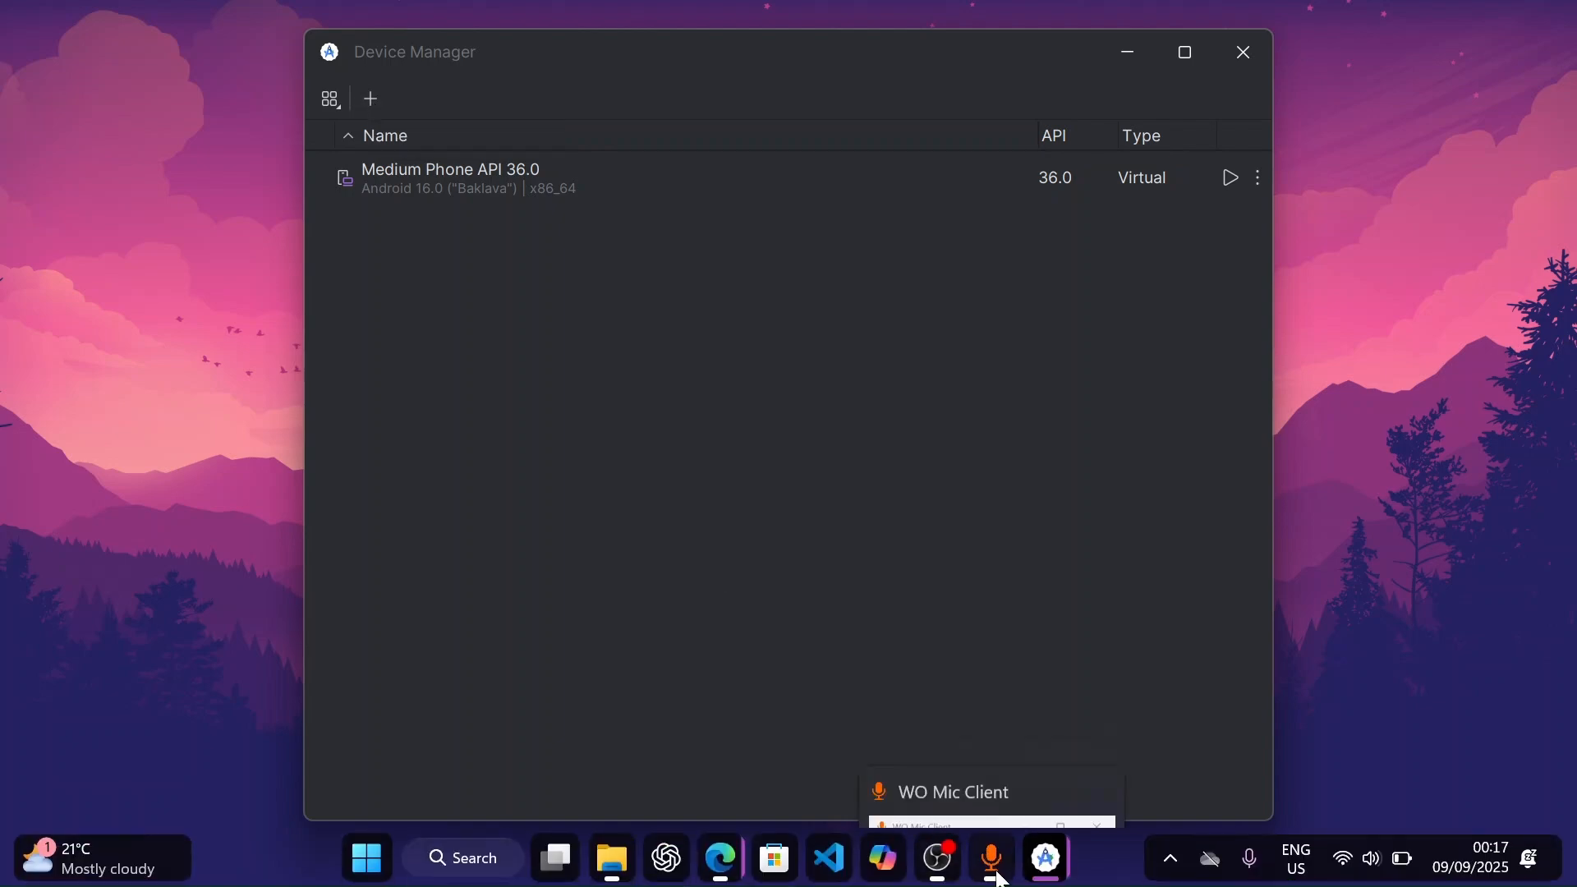
pyautogui.click(941, 861)
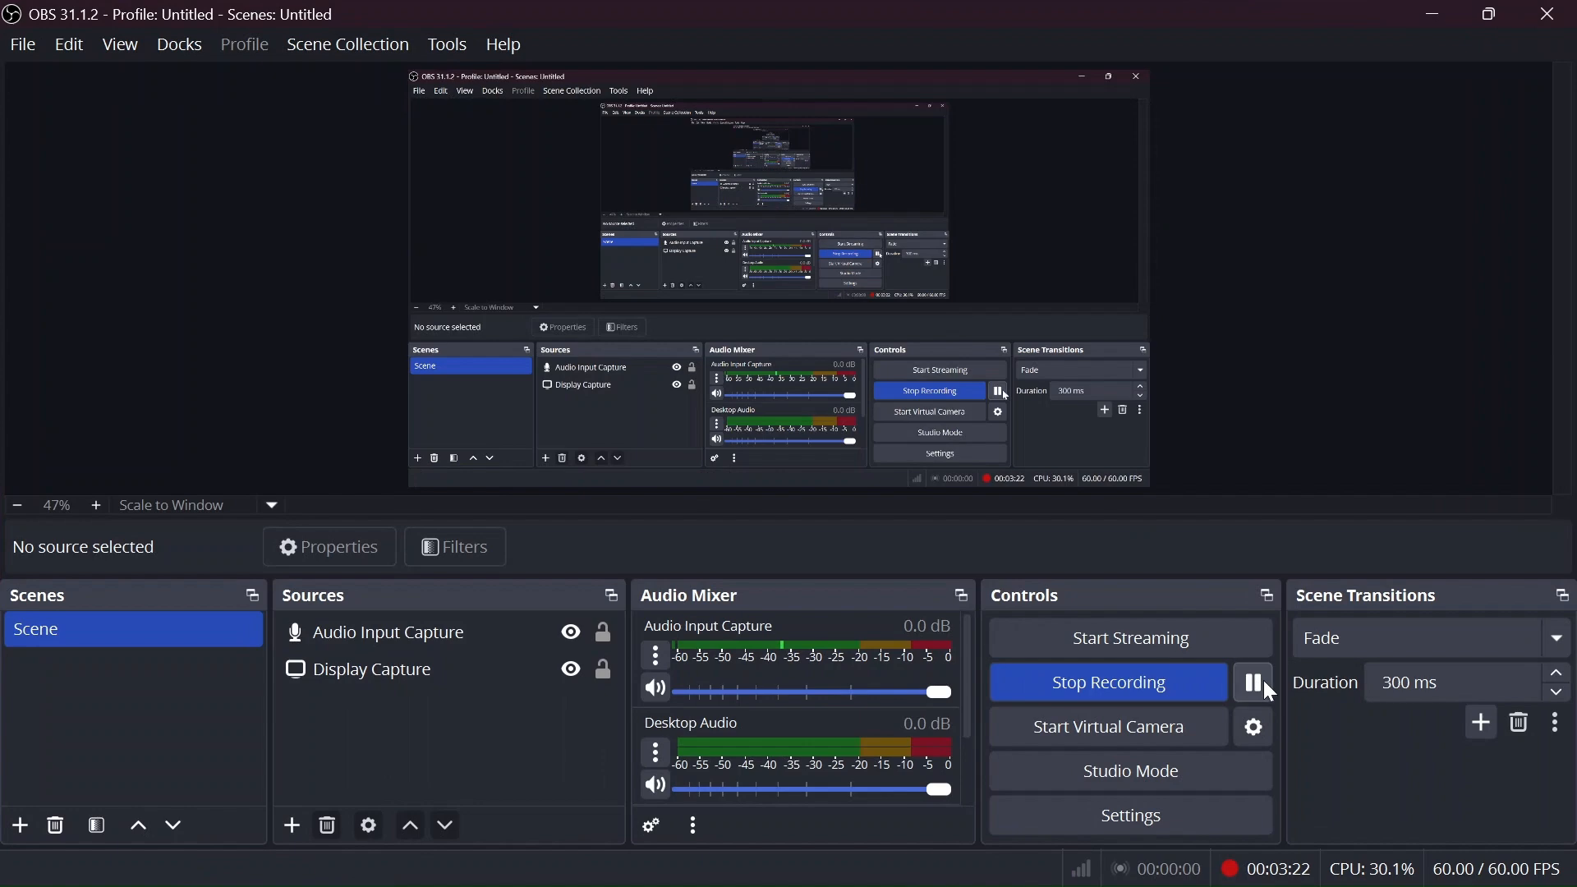
pyautogui.click(1428, 12)
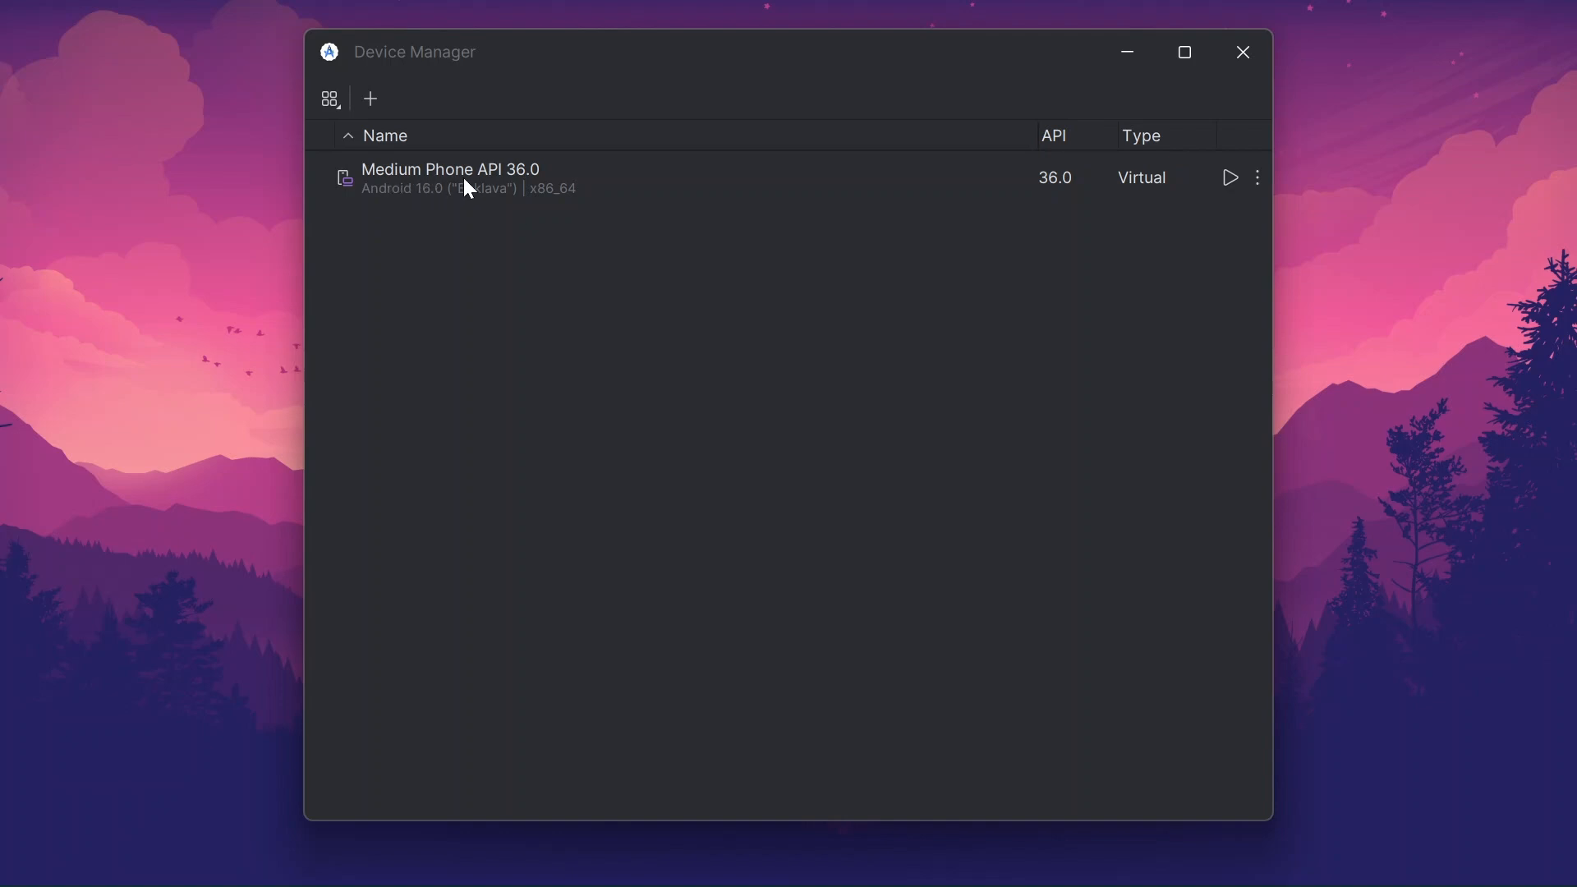
# Step: Create a Pixel 7 virtual phone with the API 36.0 Google Play Intel x86_64 Atom system image and launch it
pyautogui.click(371, 100)
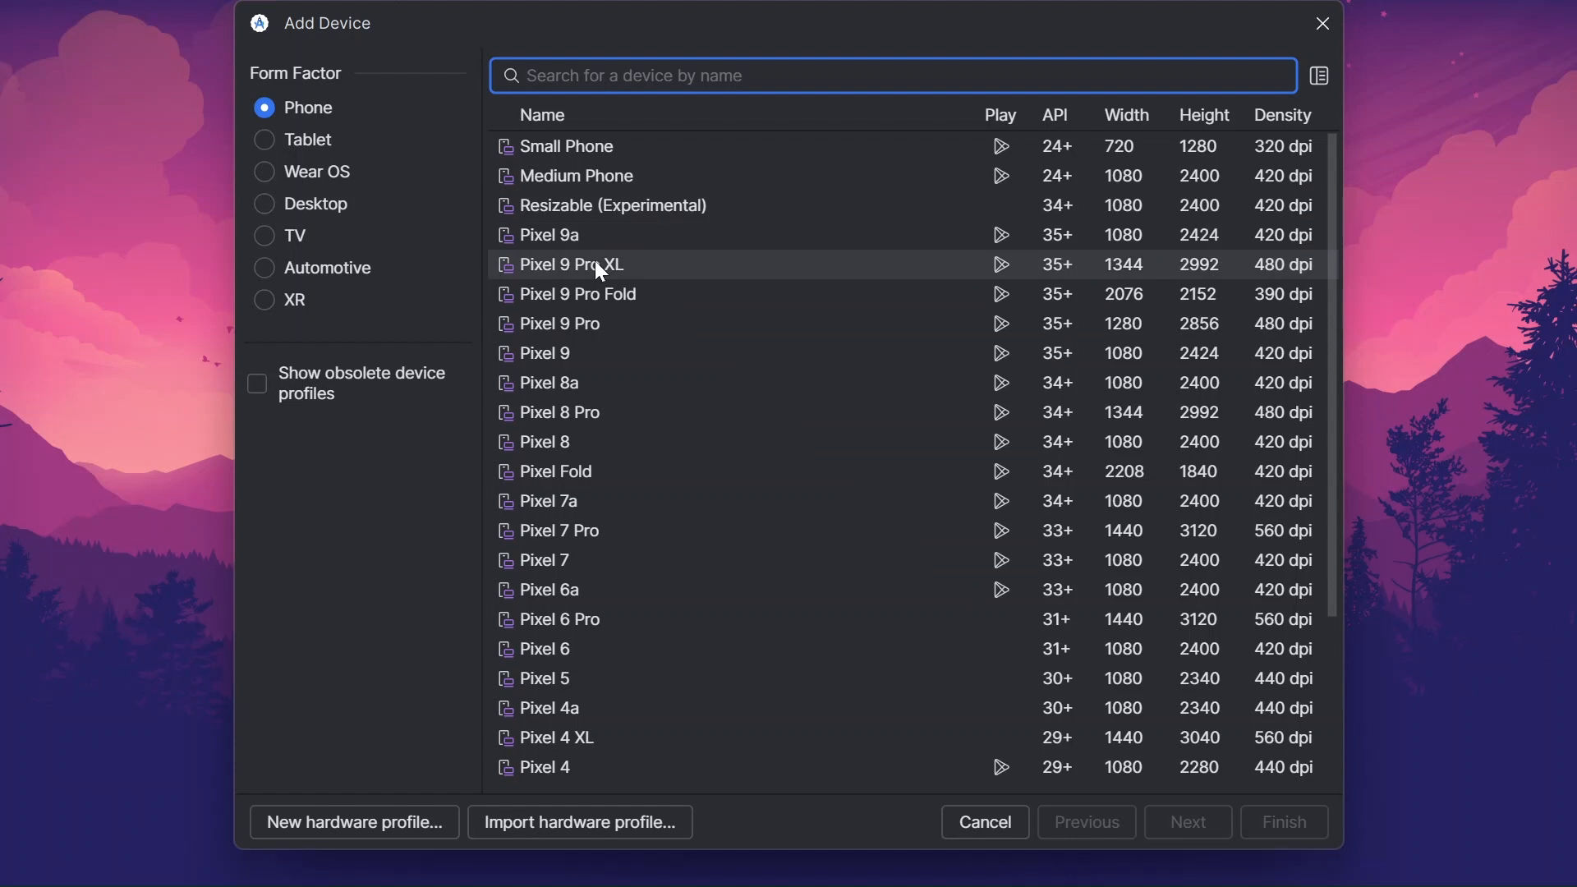
pyautogui.scroll(-5, 595, 259)
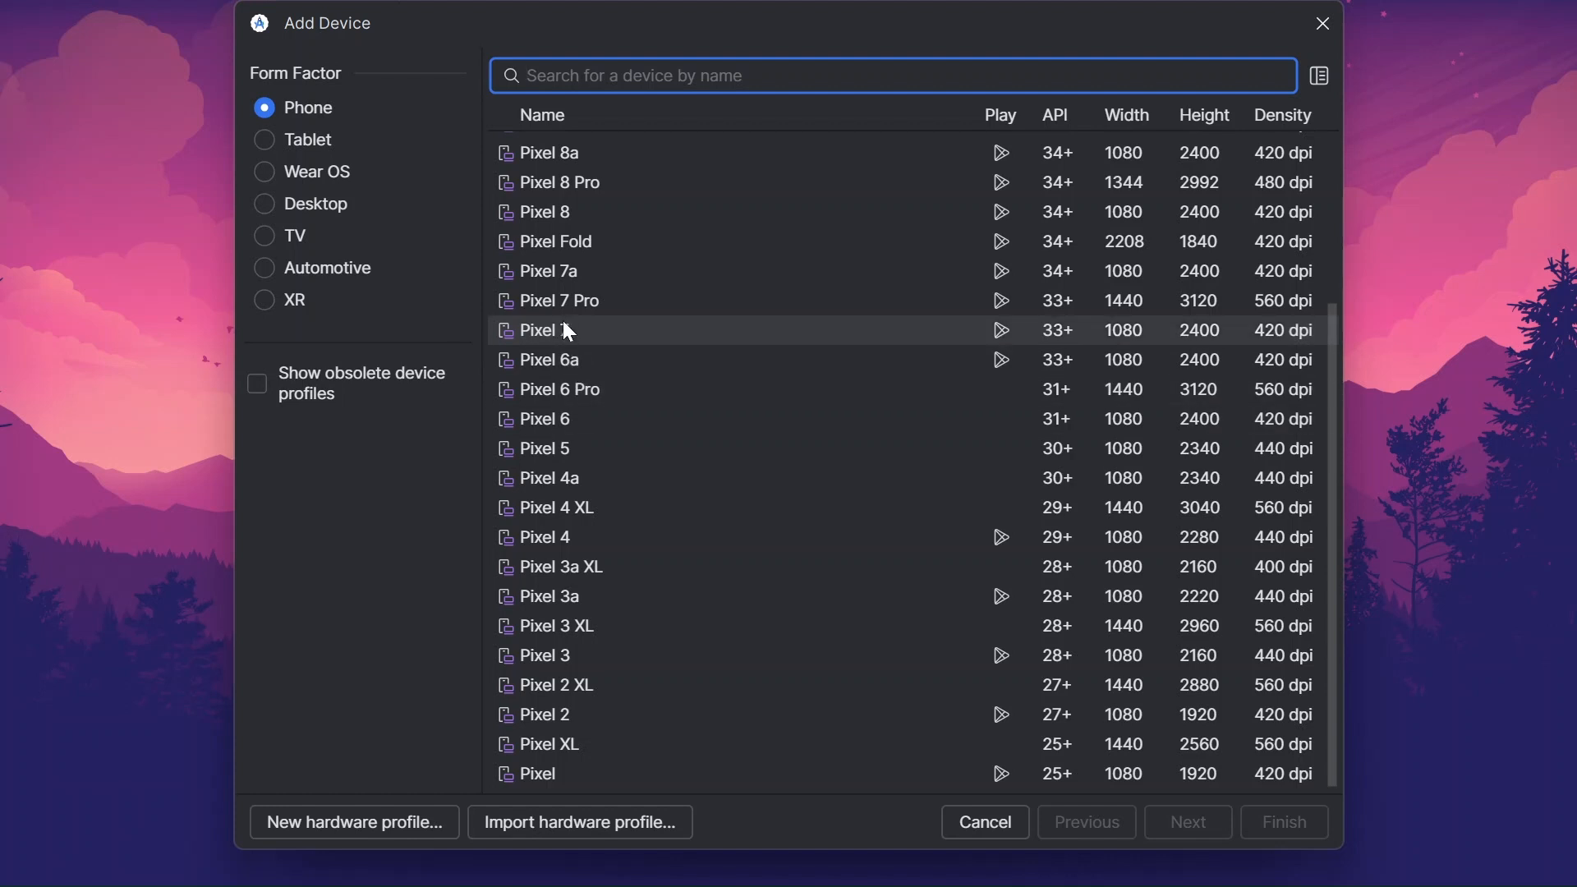
pyautogui.click(593, 327)
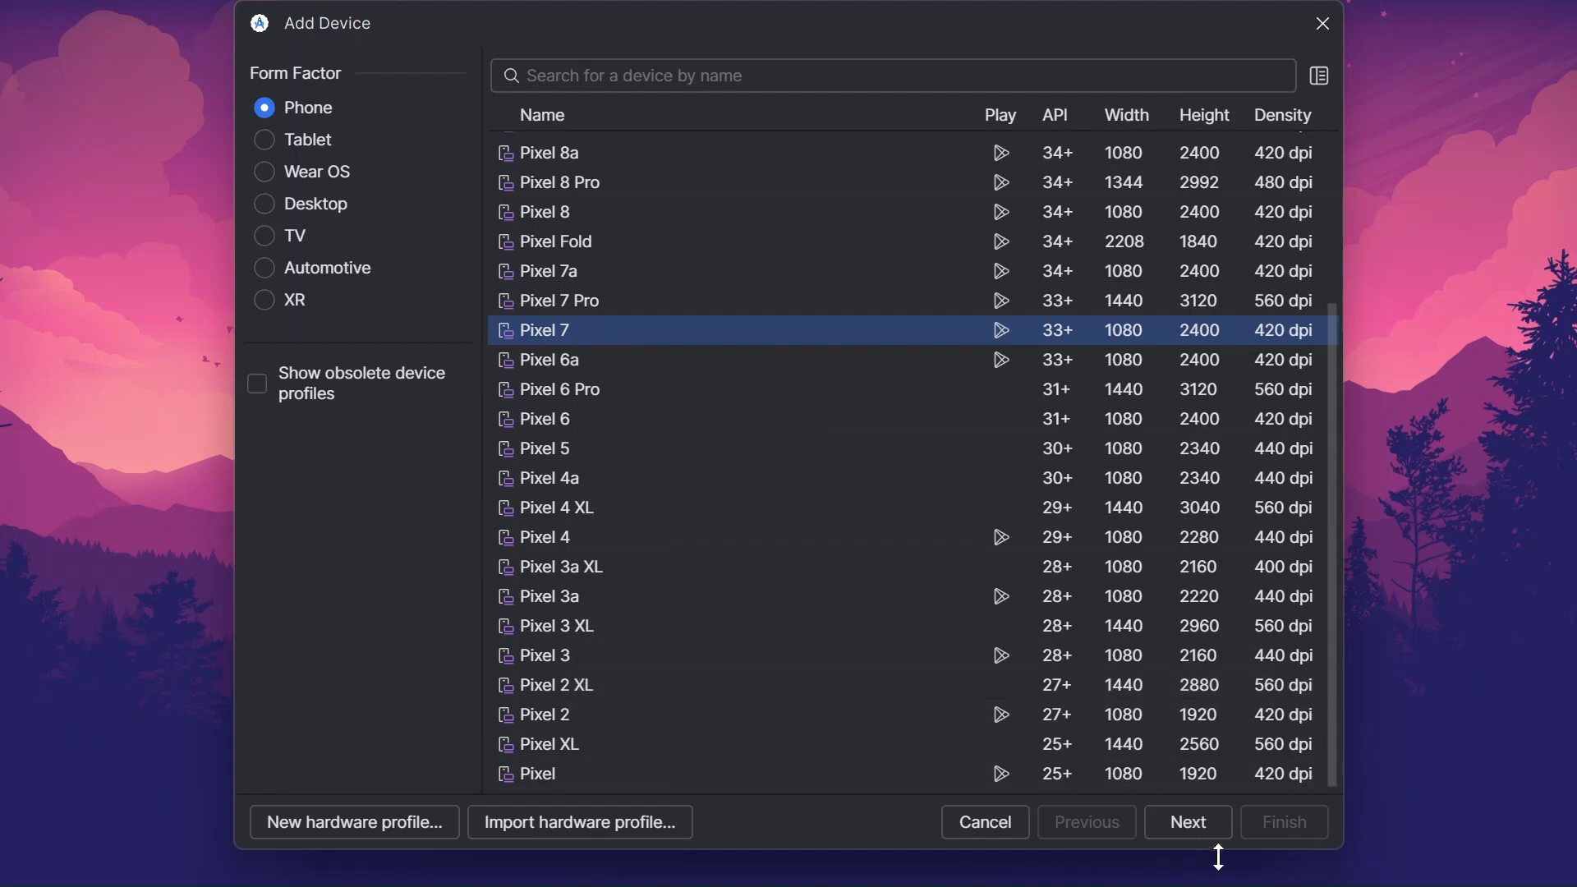
pyautogui.click(1177, 821)
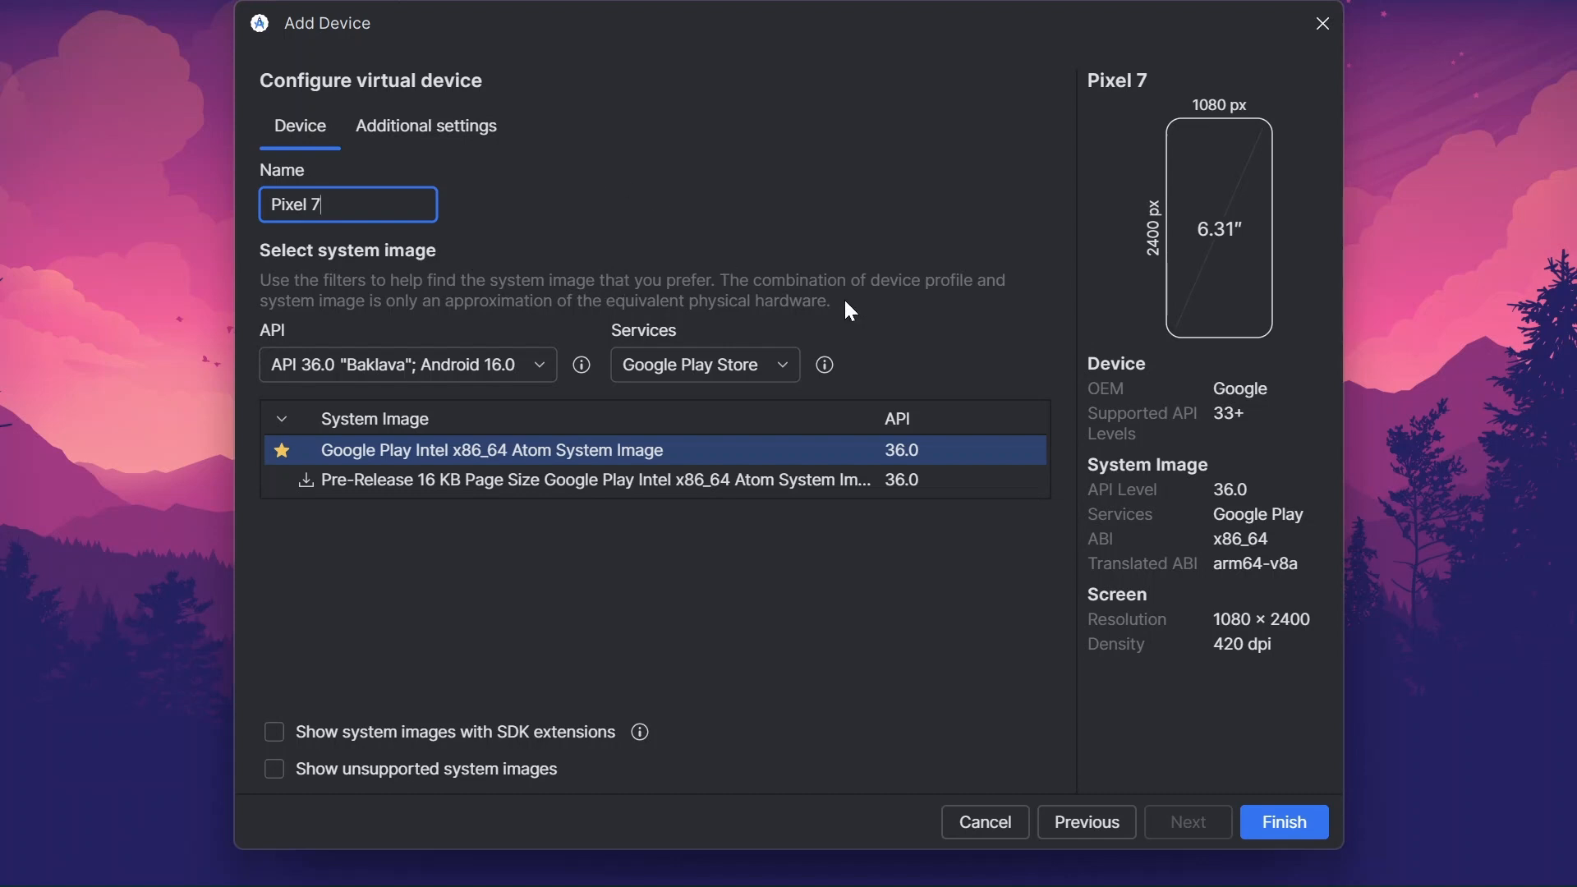
pyautogui.click(1287, 825)
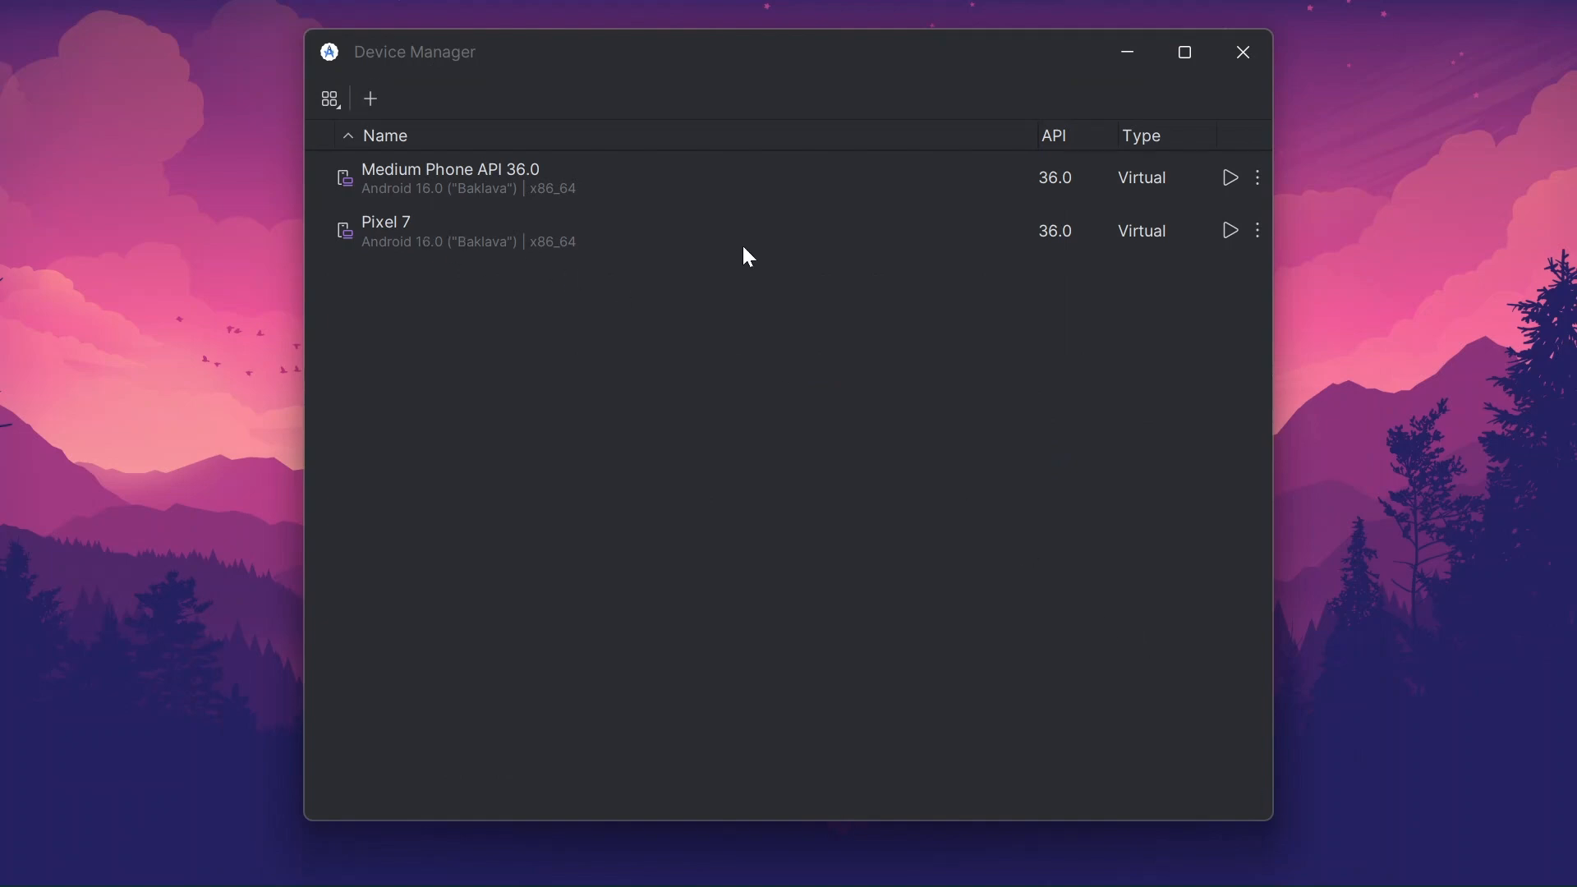
pyautogui.click(1234, 233)
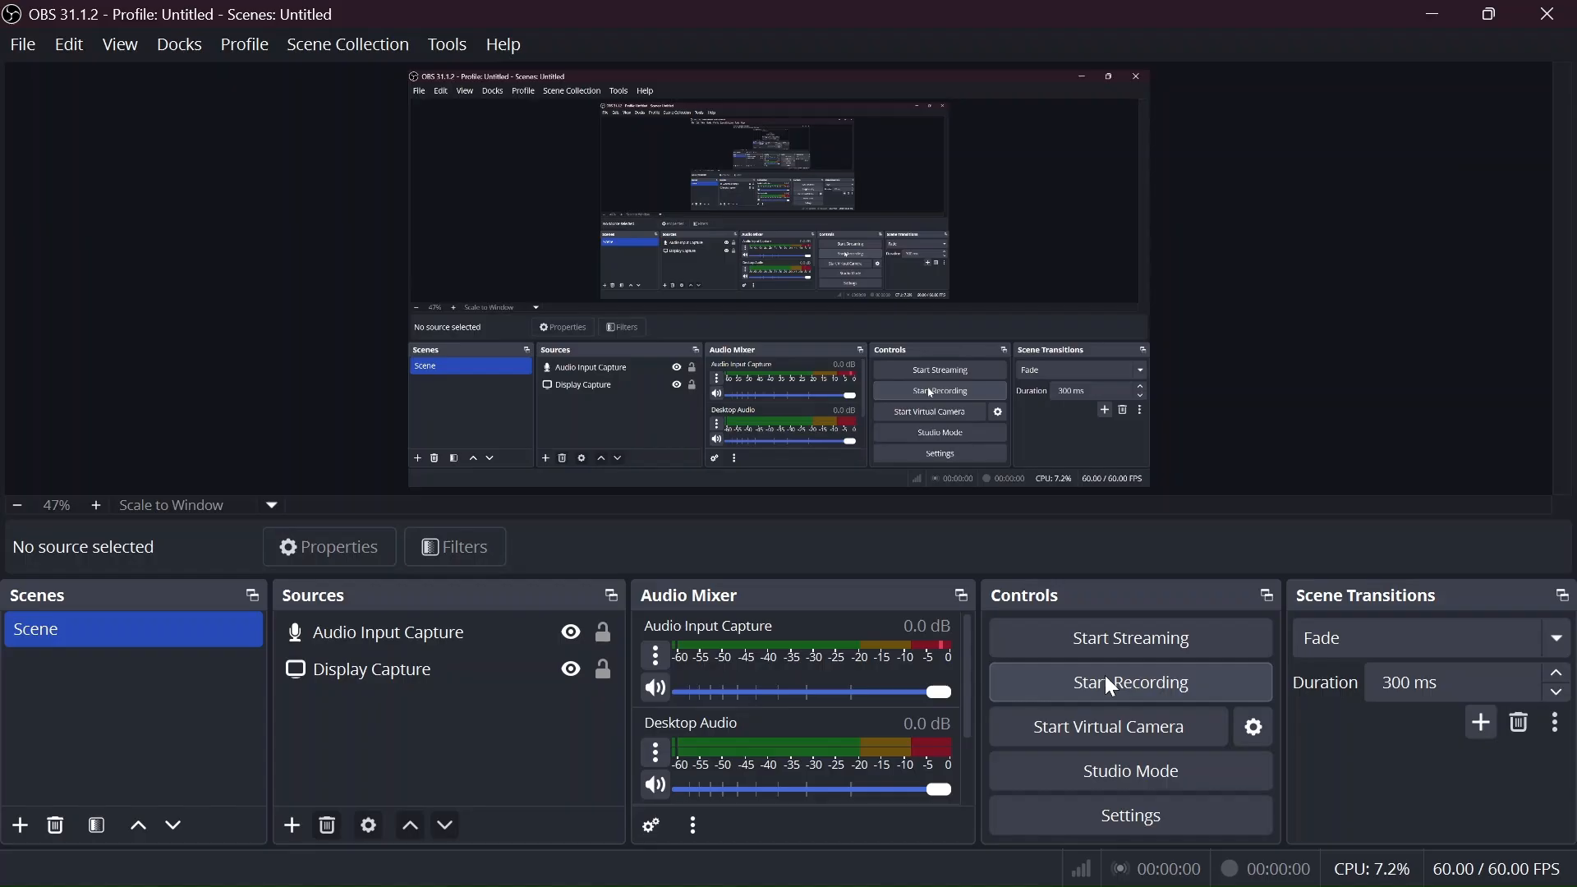
pyautogui.click(1106, 676)
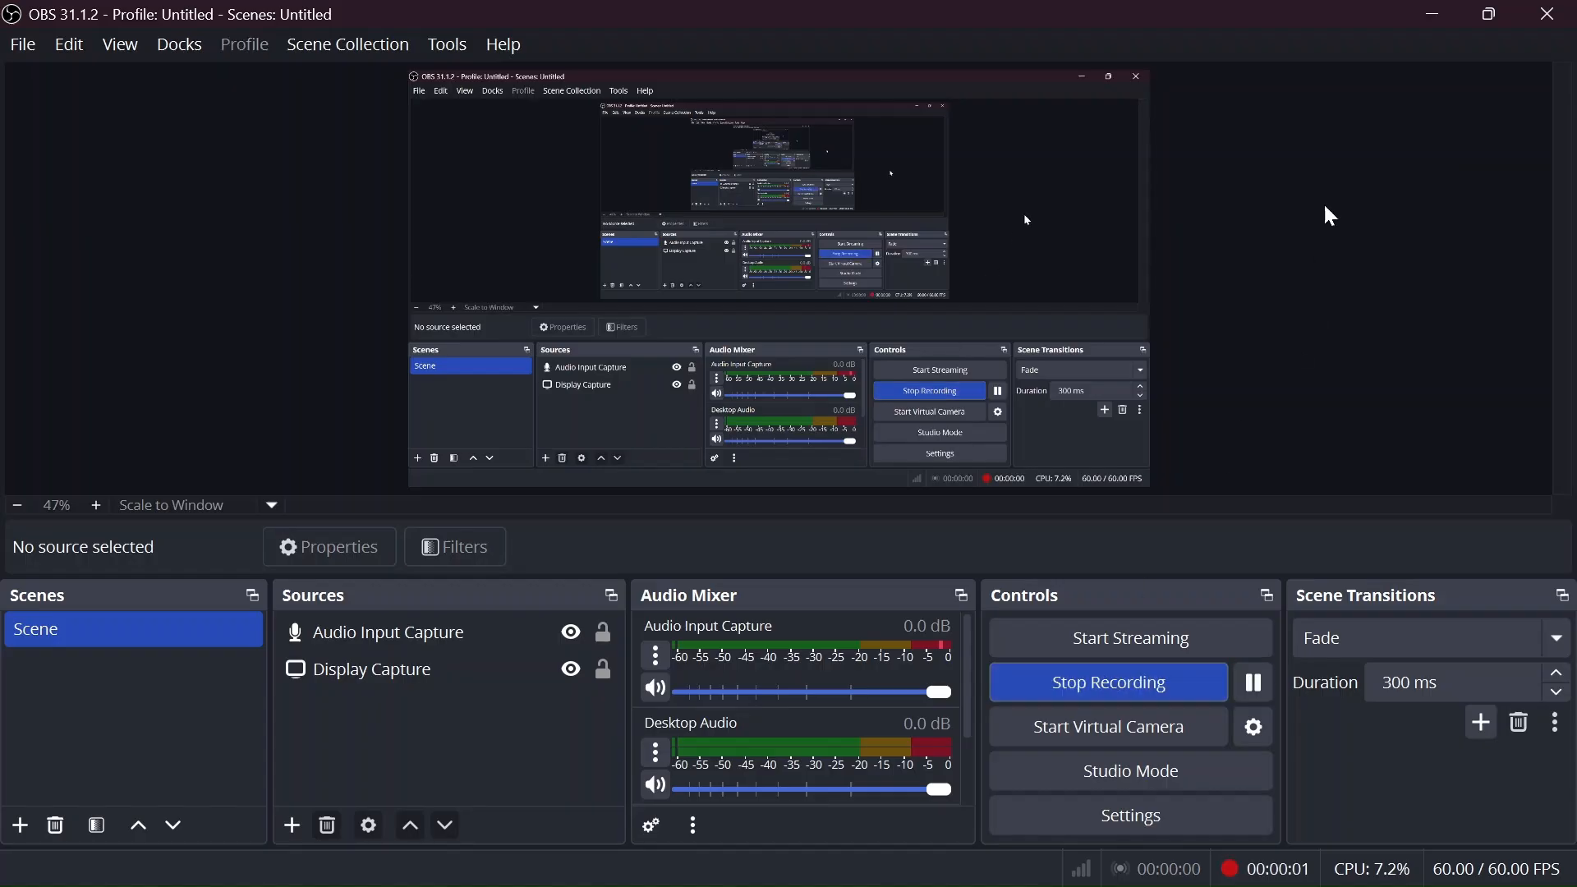
pyautogui.click(1422, 12)
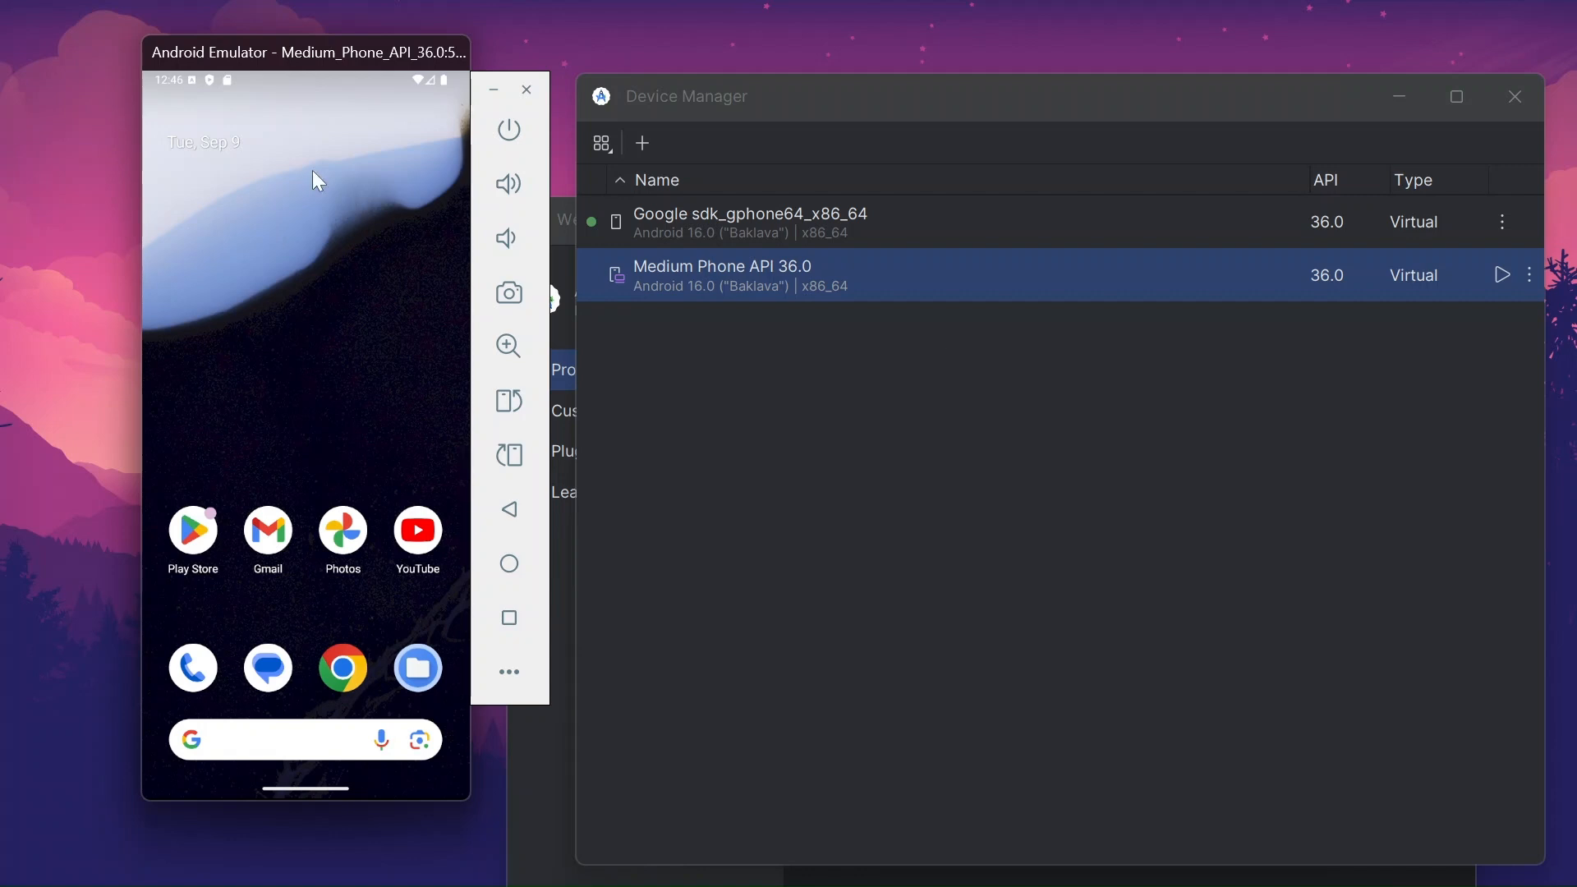
# Step: View the app drawer on the running Android emulator and return to its home screen
pyautogui.scroll(-2, 314, 171)
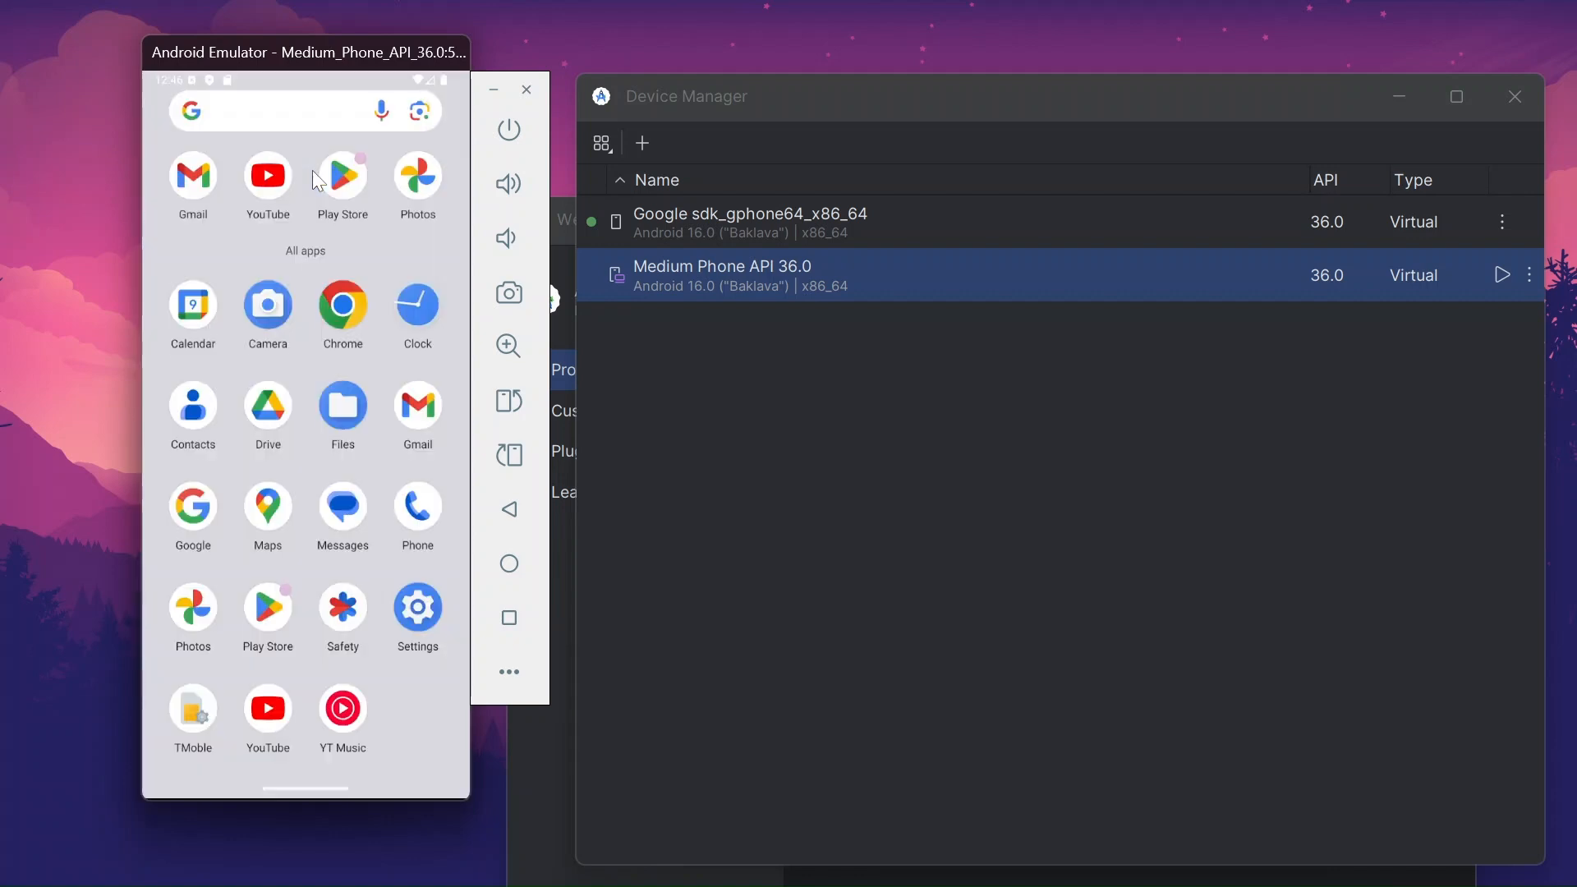
pyautogui.scroll(2, 312, 170)
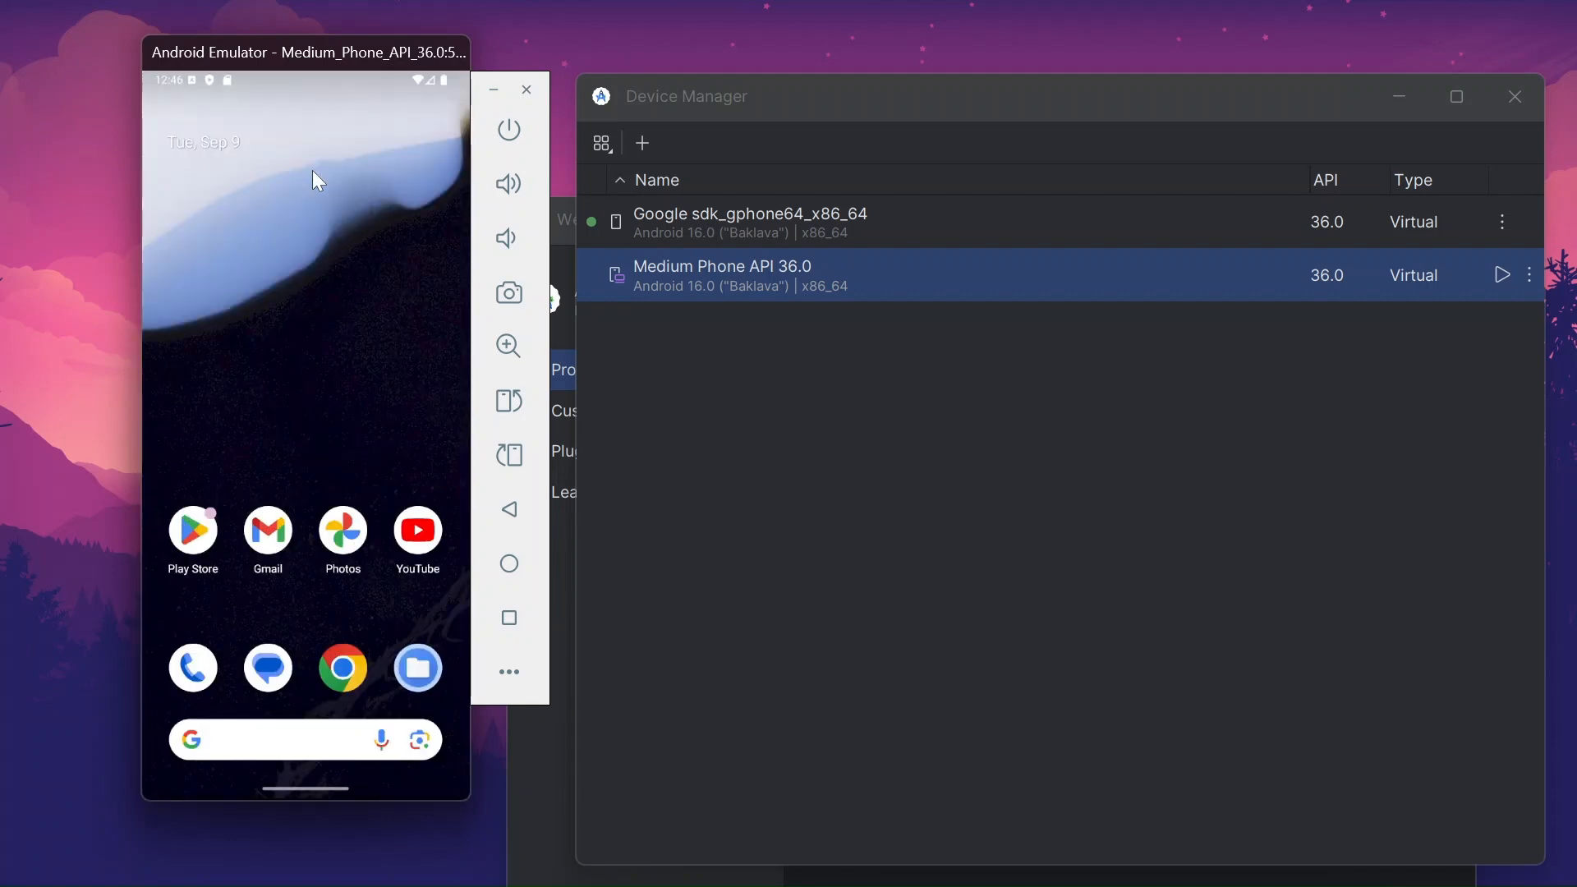